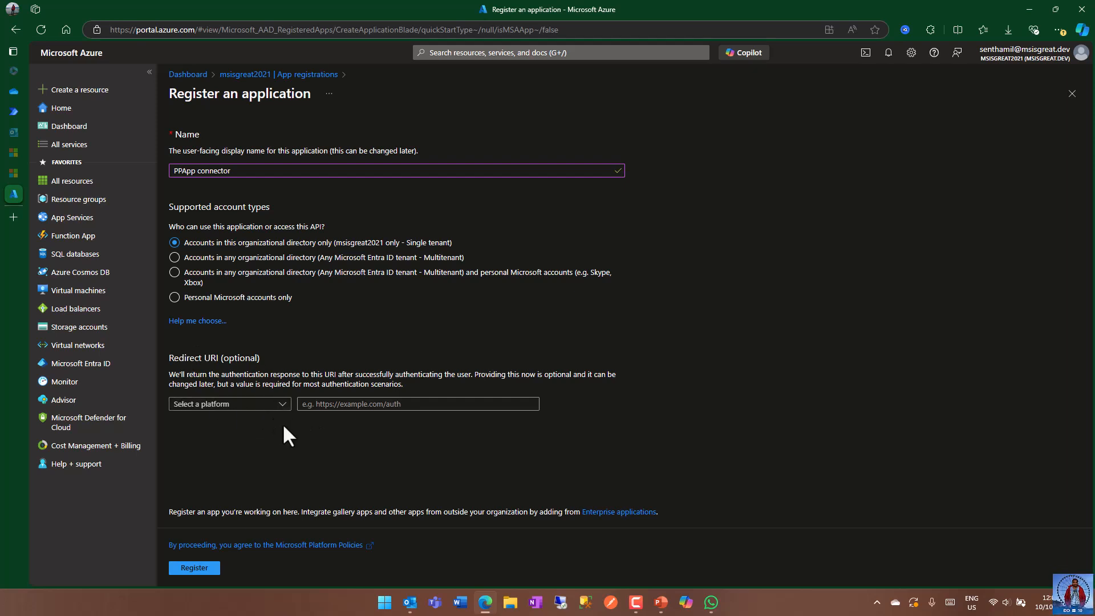
# Step: Set the redirect URI platform to Web for the PPApp connector registration and activate its URI field
pyautogui.click(282, 405)
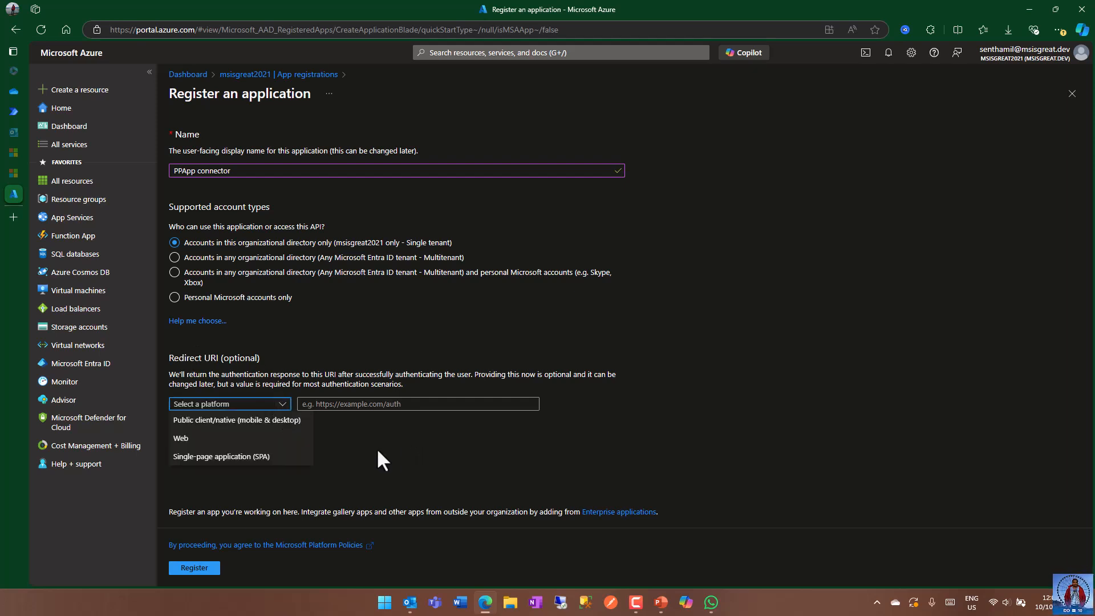
pyautogui.click(282, 440)
pyautogui.click(375, 407)
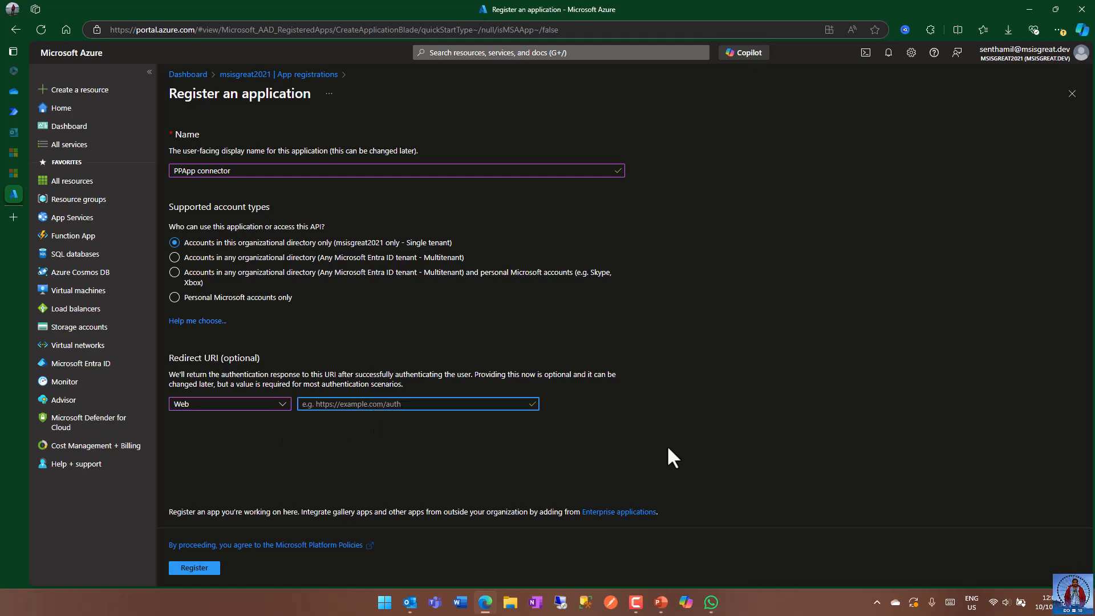
pyautogui.click(661, 602)
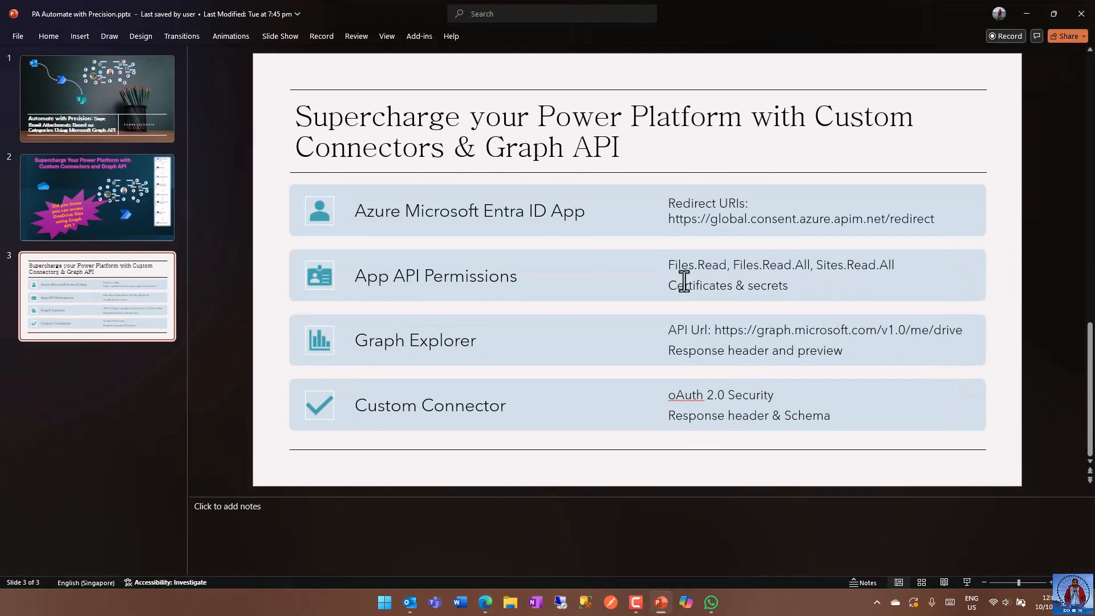
pyautogui.click(742, 217)
pyautogui.moveTo(668, 218); pyautogui.dragTo(936, 218)
pyautogui.hotkey('ctrl', 'c')
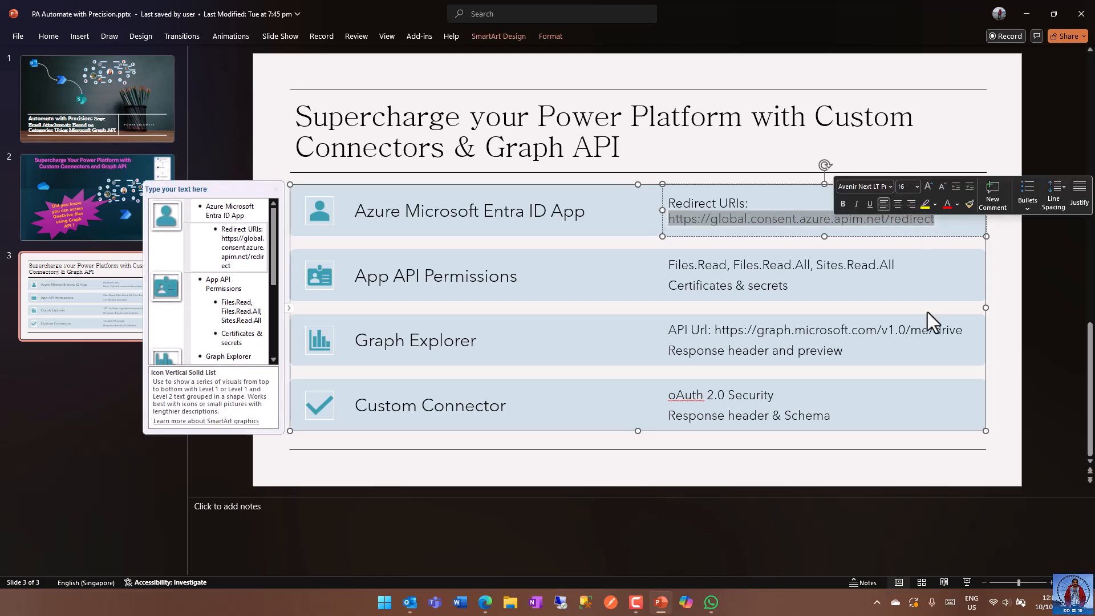
pyautogui.click(1028, 16)
pyautogui.click(381, 404)
pyautogui.hotkey('ctrl', 'v')
pyautogui.click(456, 449)
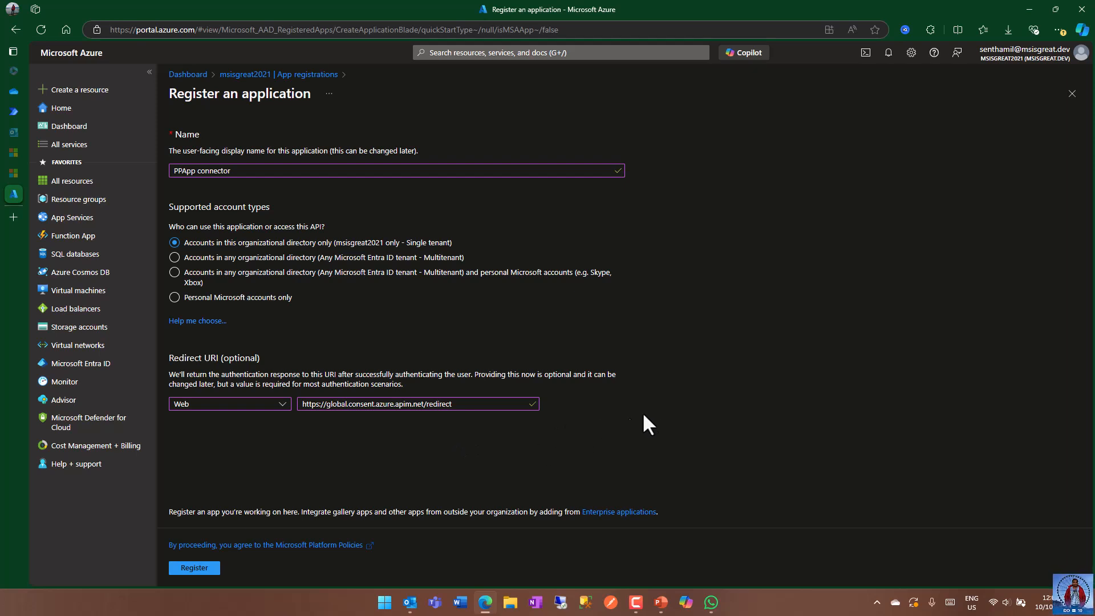
pyautogui.click(207, 570)
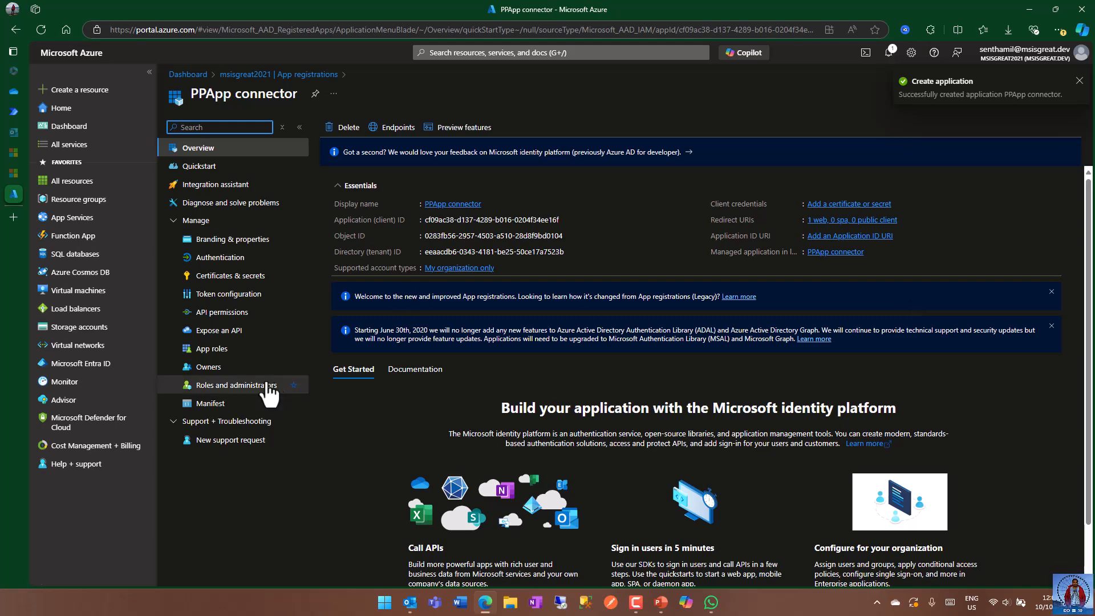
# Step: Start a new API permission request for the app using Microsoft Graph delegated permissions
pyautogui.click(225, 314)
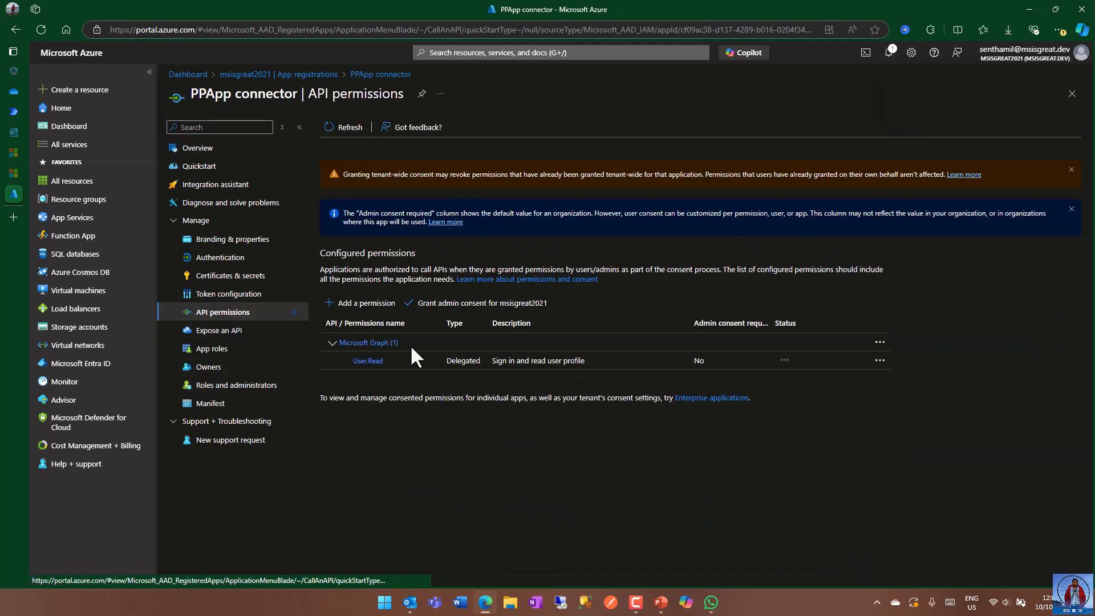
pyautogui.click(336, 303)
pyautogui.click(767, 222)
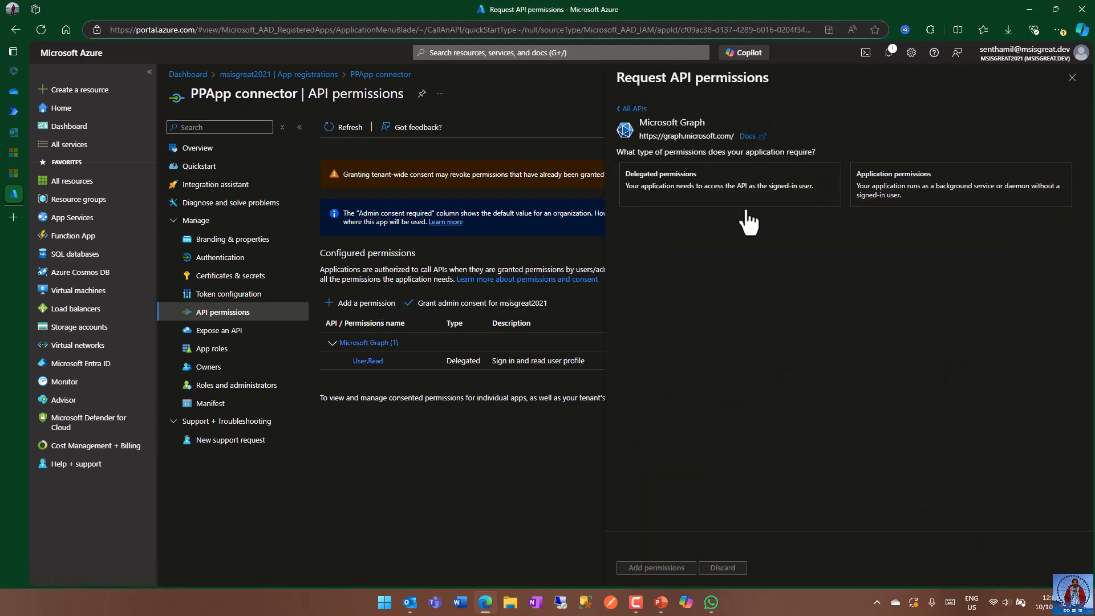
pyautogui.click(715, 195)
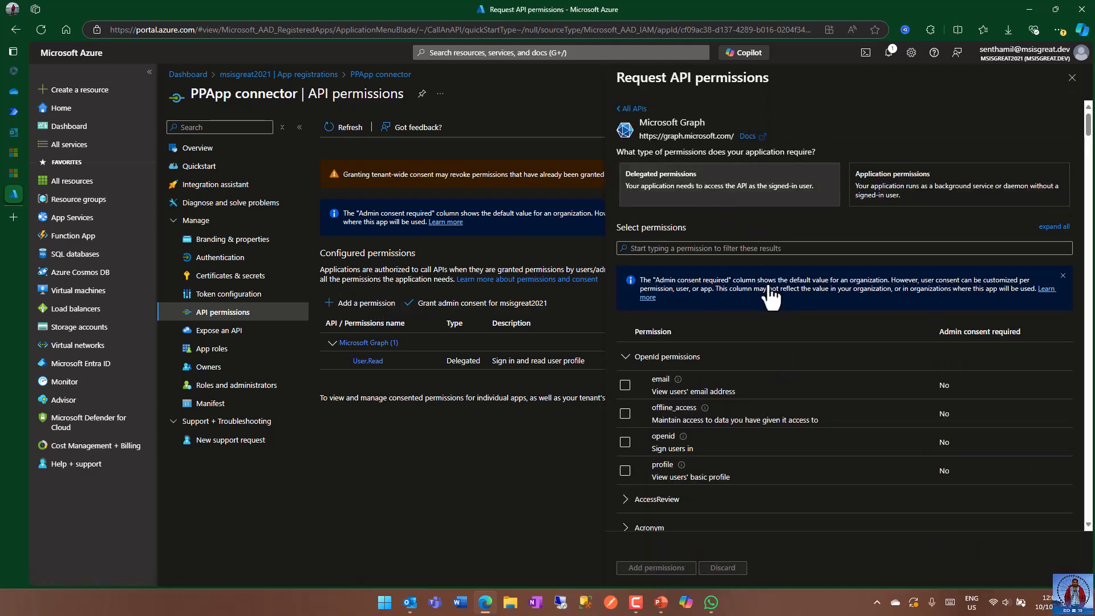
# Step: Filter the delegated permissions by "file" and select Files.Read.All and Files.Read under Files
pyautogui.click(696, 249)
pyautogui.write('file')
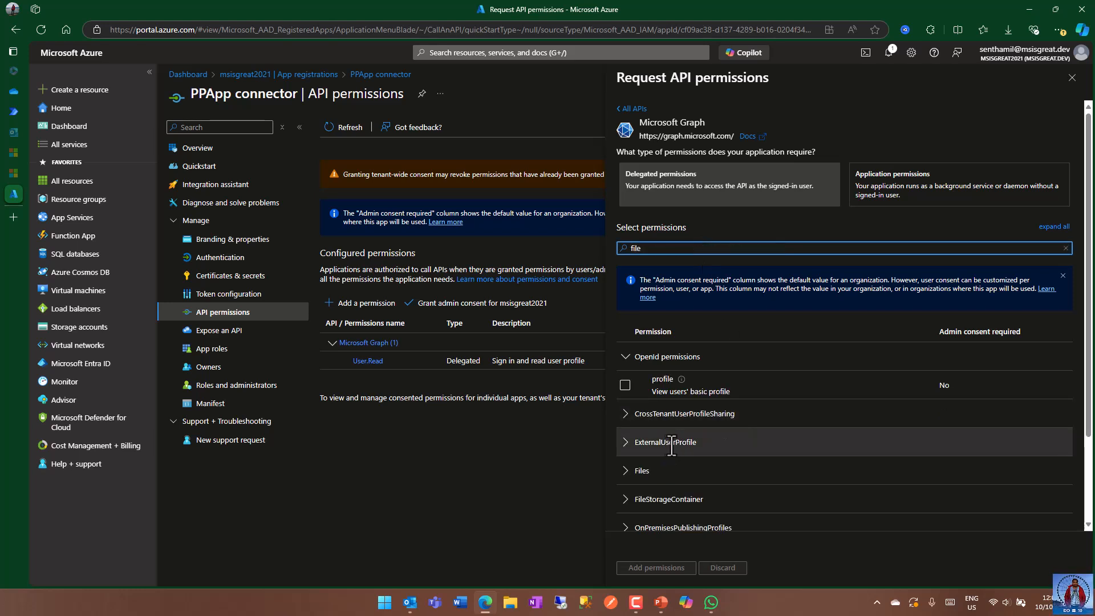
pyautogui.click(631, 472)
pyautogui.scroll(-1, 777, 465)
pyautogui.scroll(-2, 776, 463)
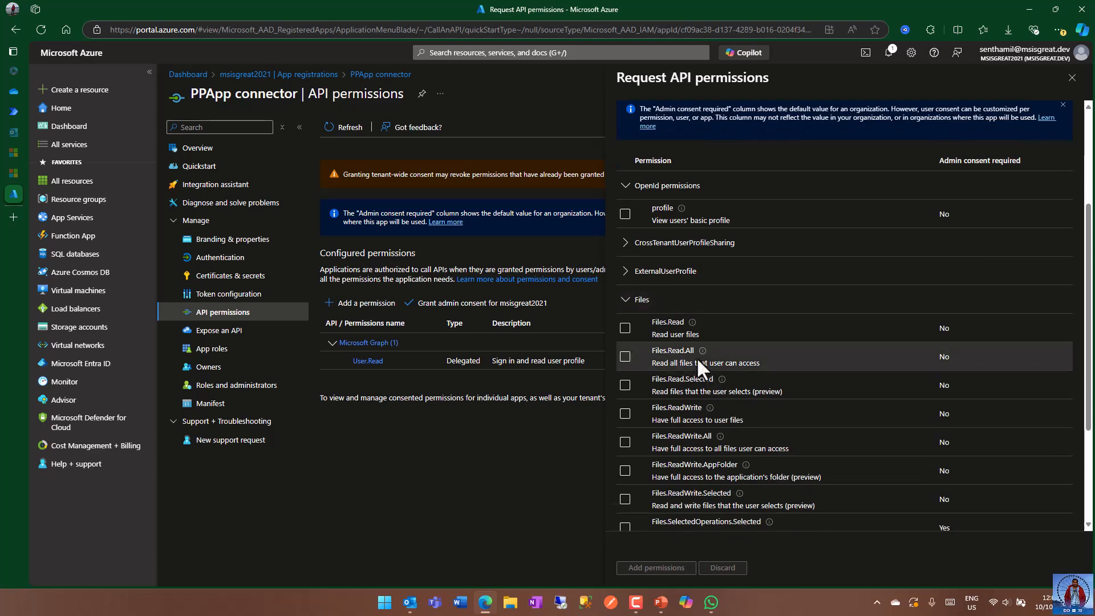
pyautogui.click(624, 357)
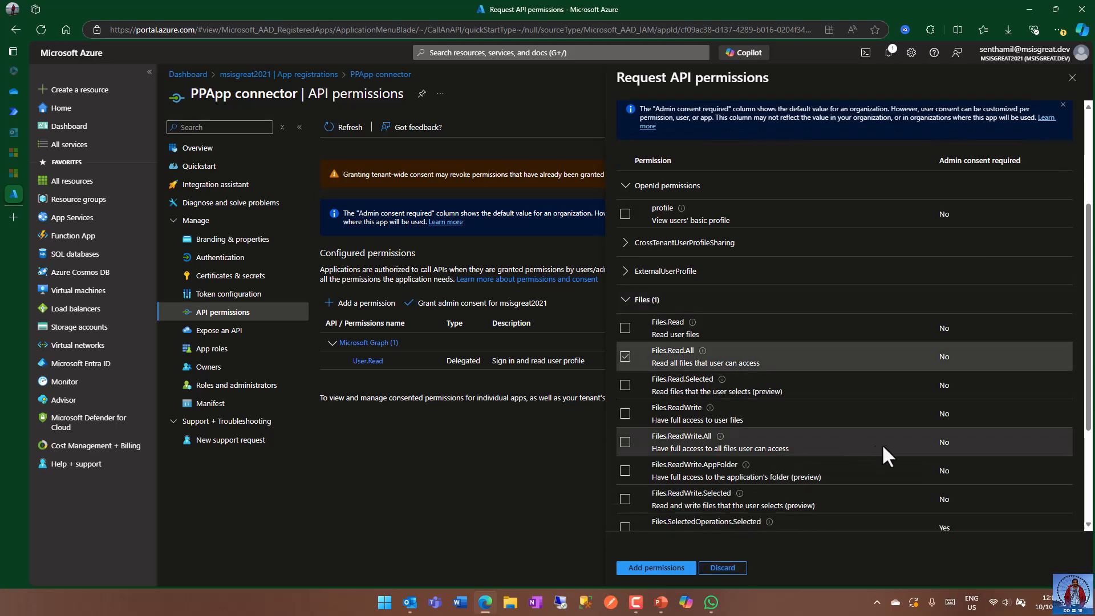
pyautogui.scroll(-1, 888, 450)
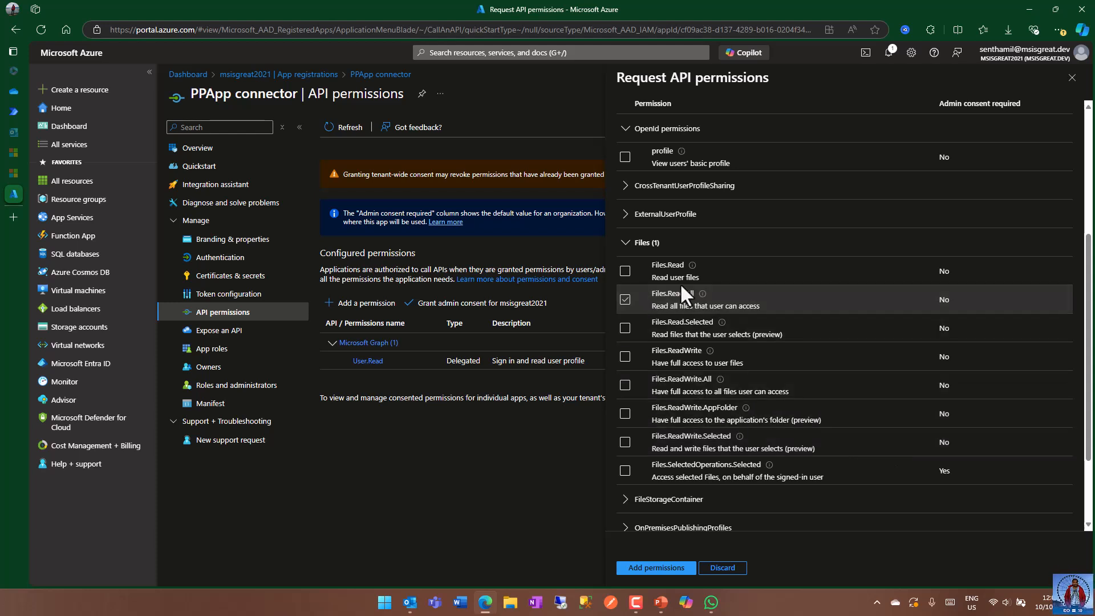
pyautogui.click(627, 267)
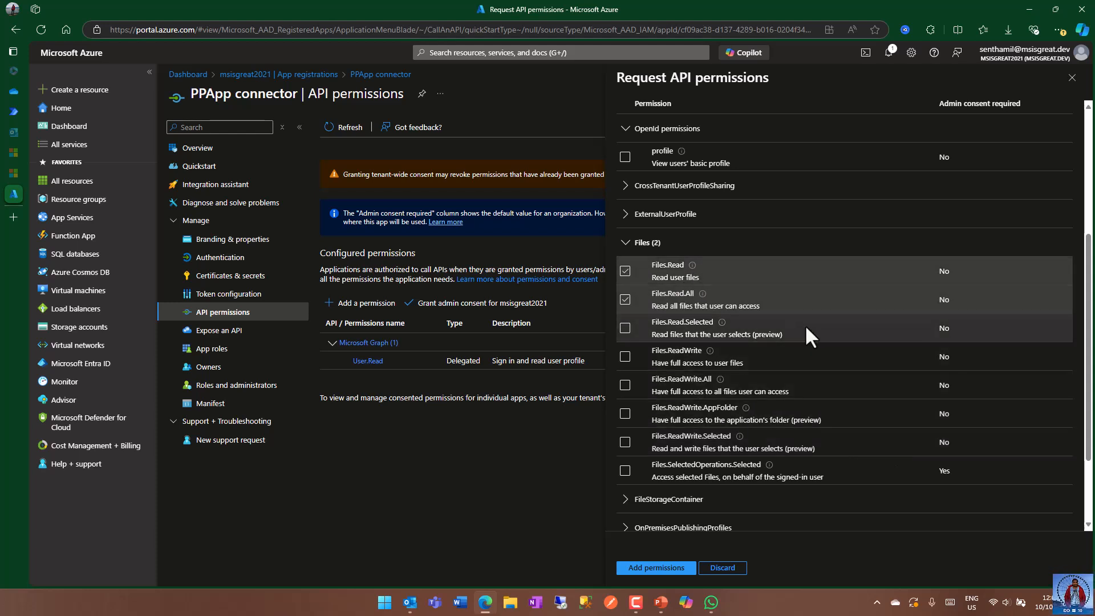
# Step: Filter the delegated permissions by "sites" and select Sites.Read.All
pyautogui.scroll(-2, 801, 345)
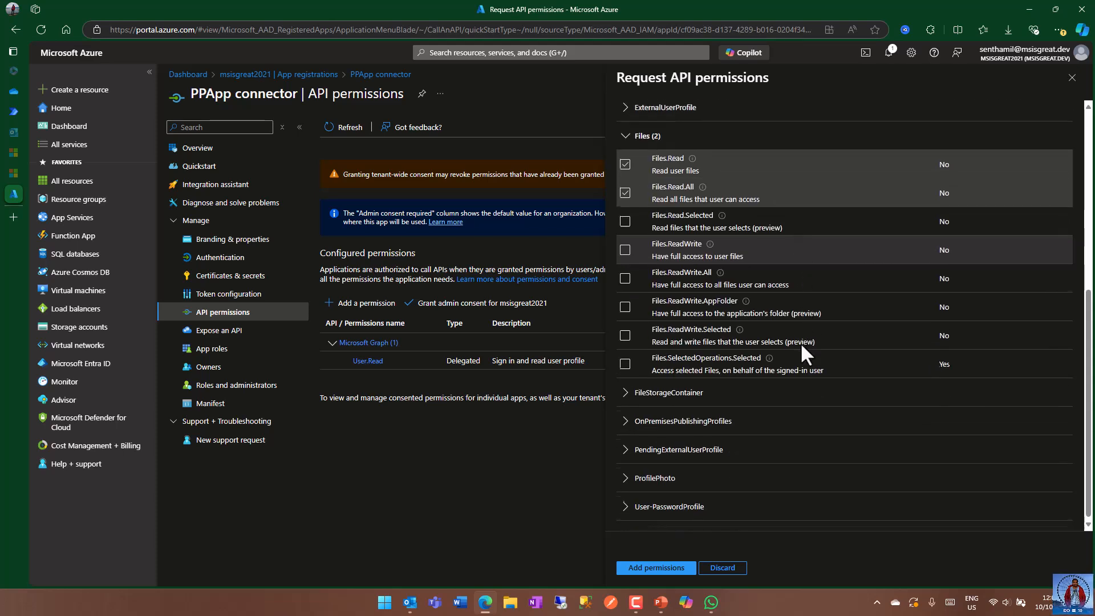
pyautogui.scroll(6, 861, 457)
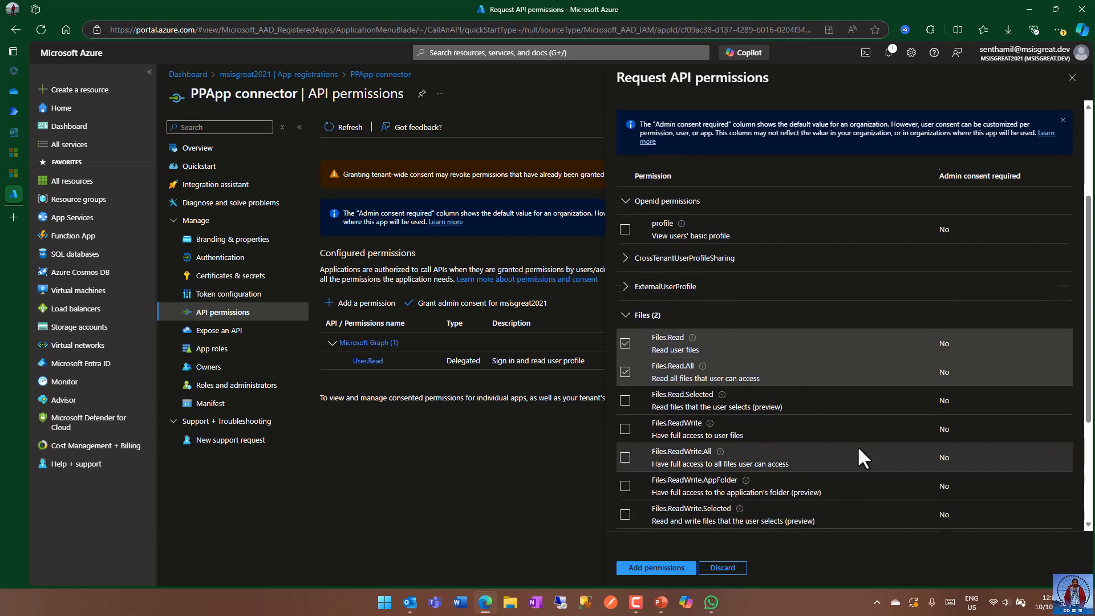
pyautogui.doubleClick(684, 249)
pyautogui.write('sites')
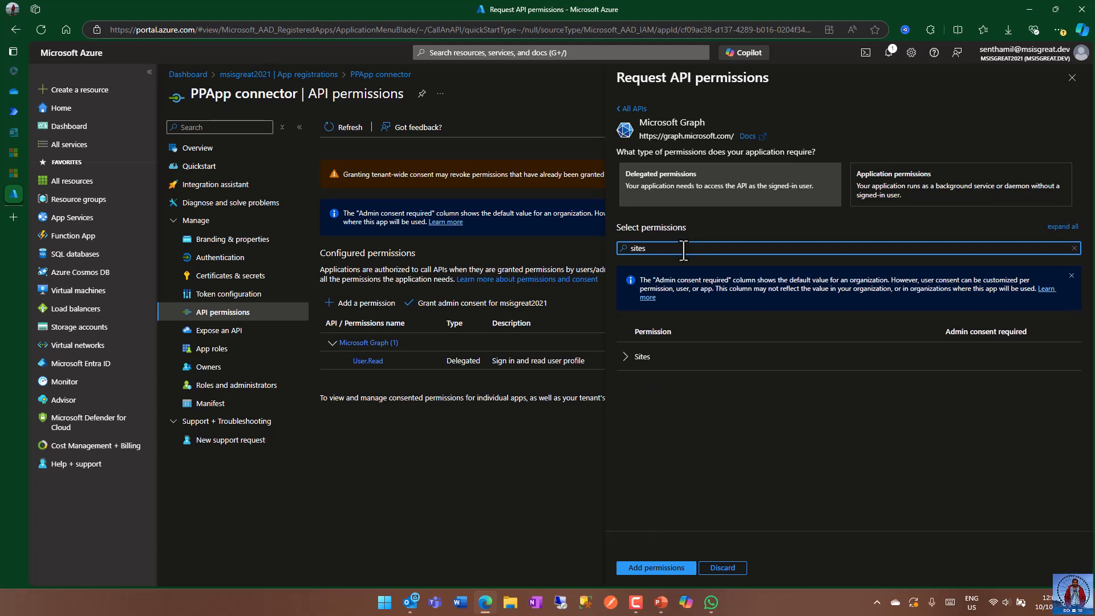
pyautogui.click(627, 357)
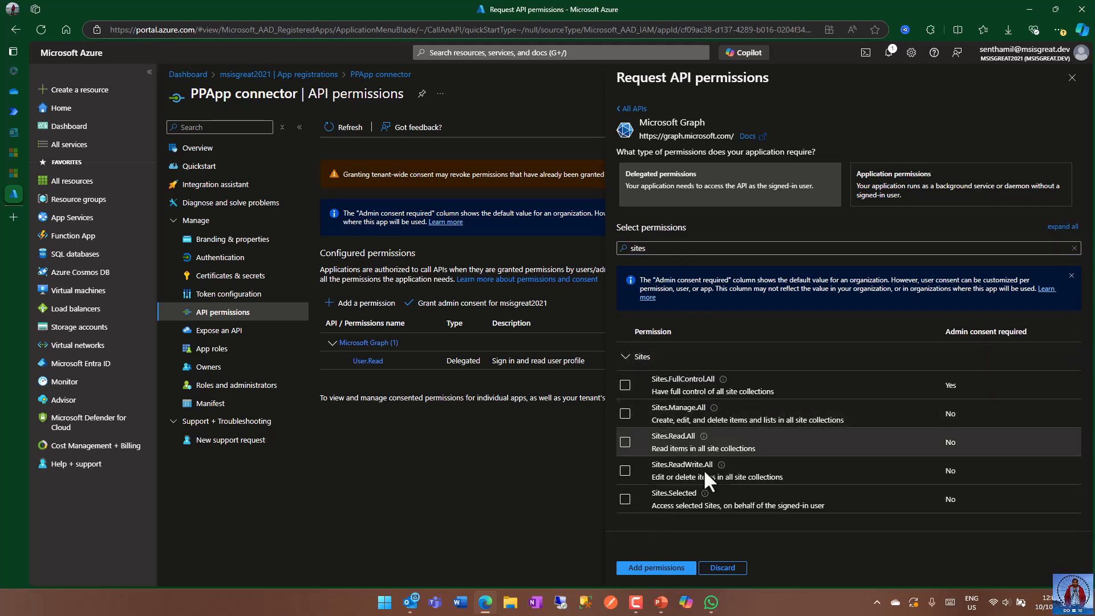
pyautogui.click(625, 440)
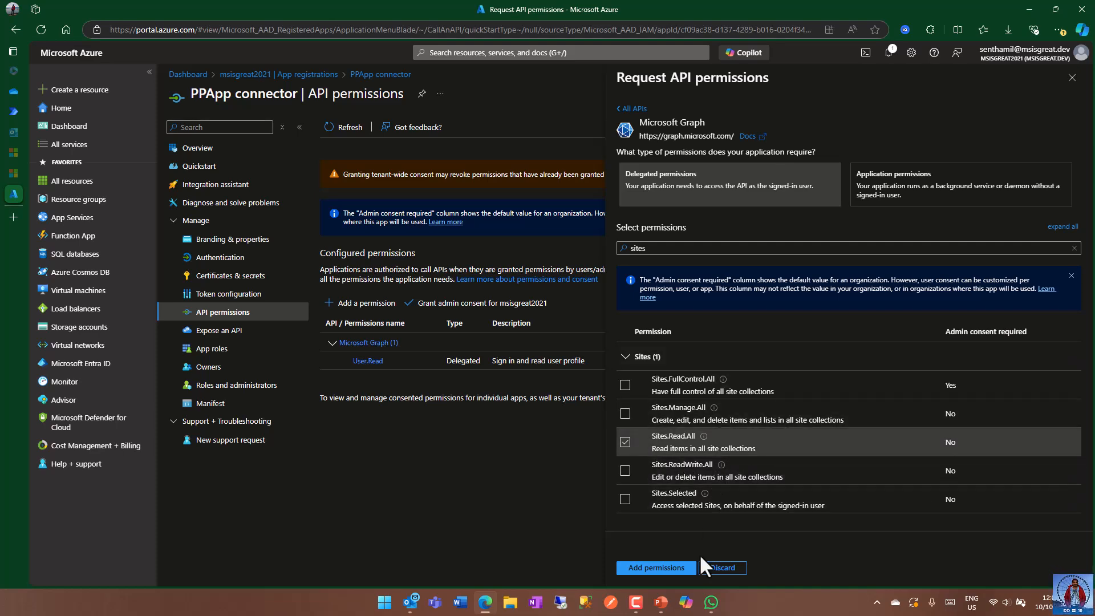
# Step: Add the selected permissions to the app and grant admin consent for msisgreat2021
pyautogui.click(656, 567)
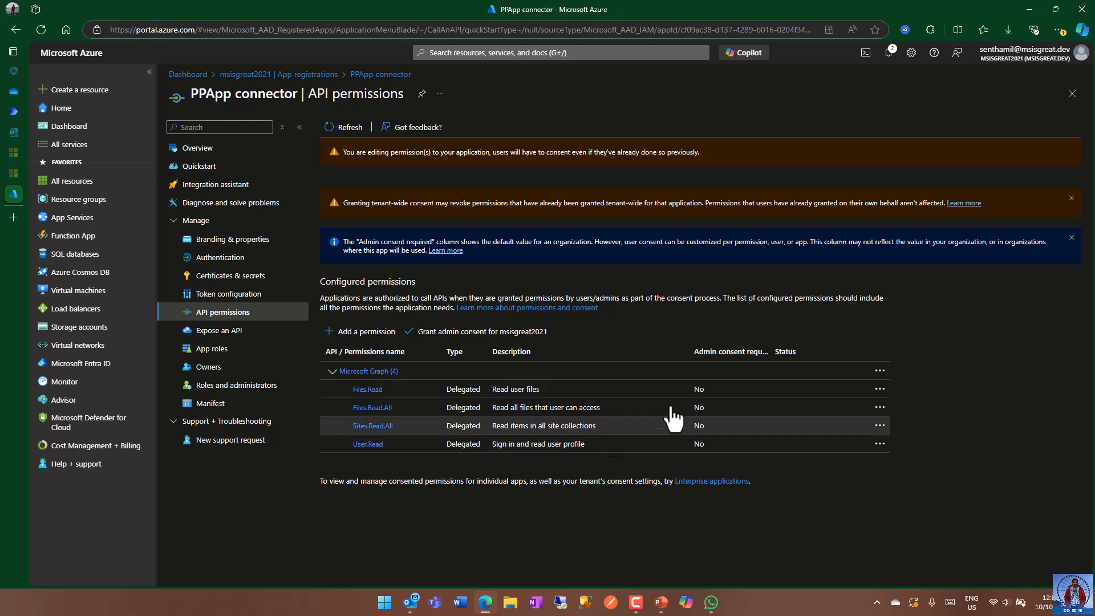
pyautogui.click(444, 333)
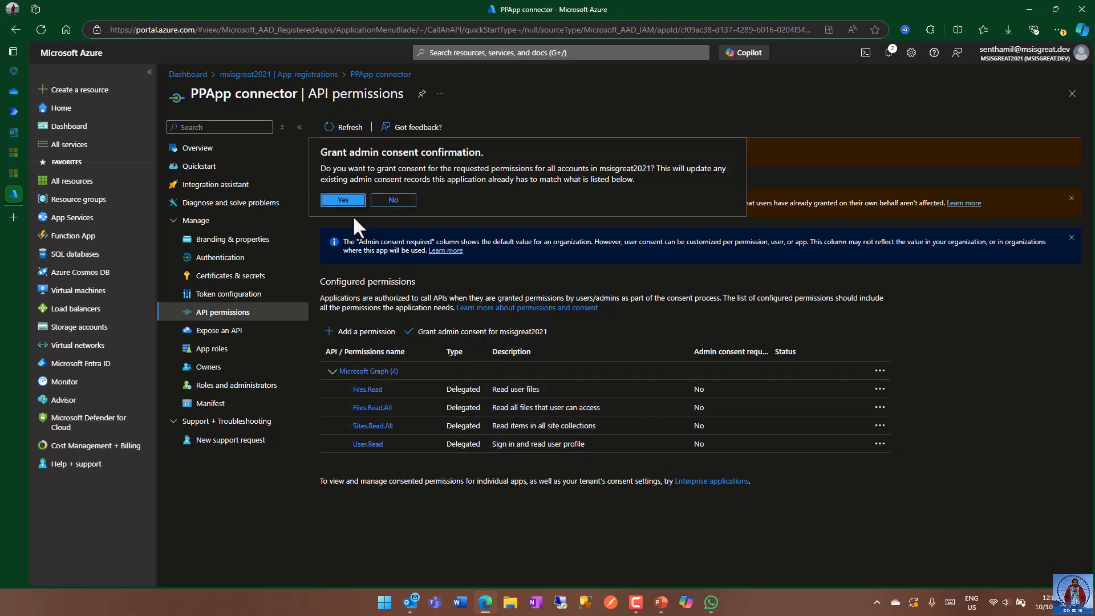
pyautogui.click(337, 200)
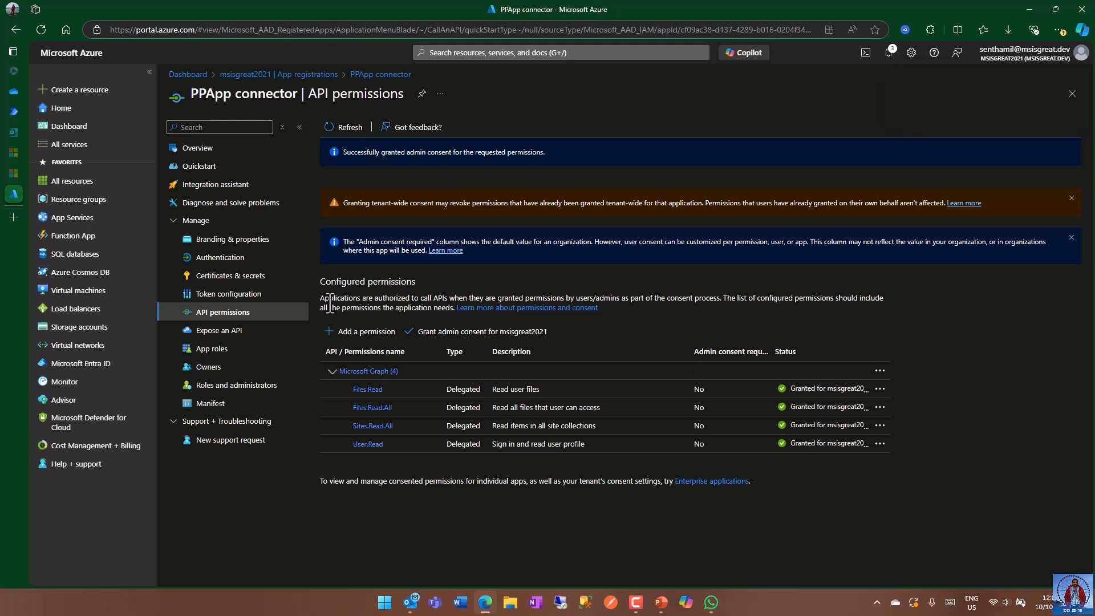
# Step: Create a client secret for the app with the description "App secret" and an expiry of 90 days (3 months)
pyautogui.click(230, 278)
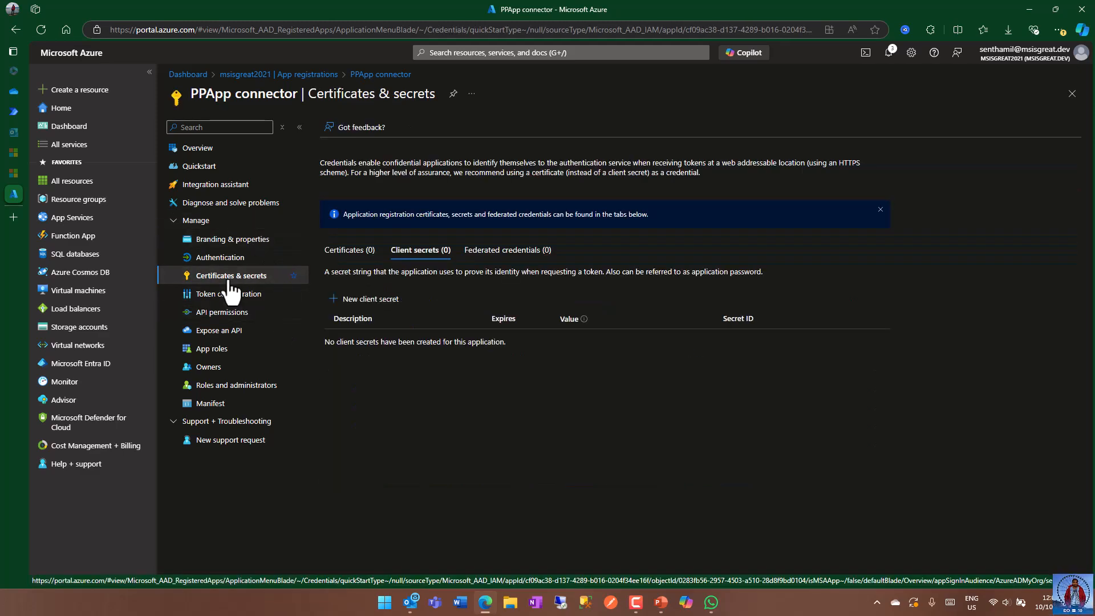
pyautogui.click(368, 299)
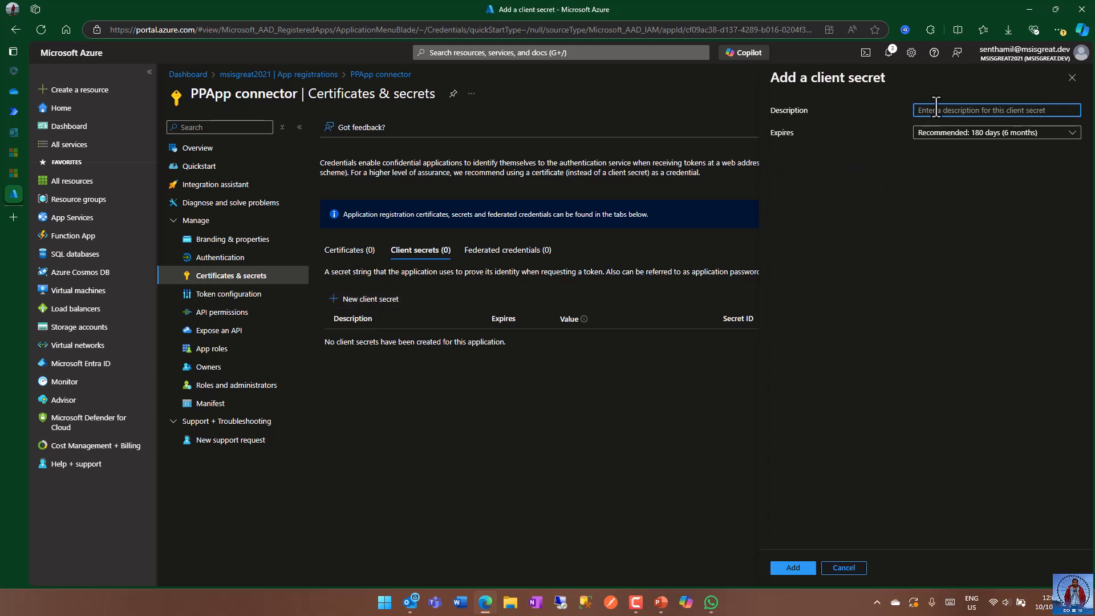
pyautogui.write('App secret')
pyautogui.click(954, 134)
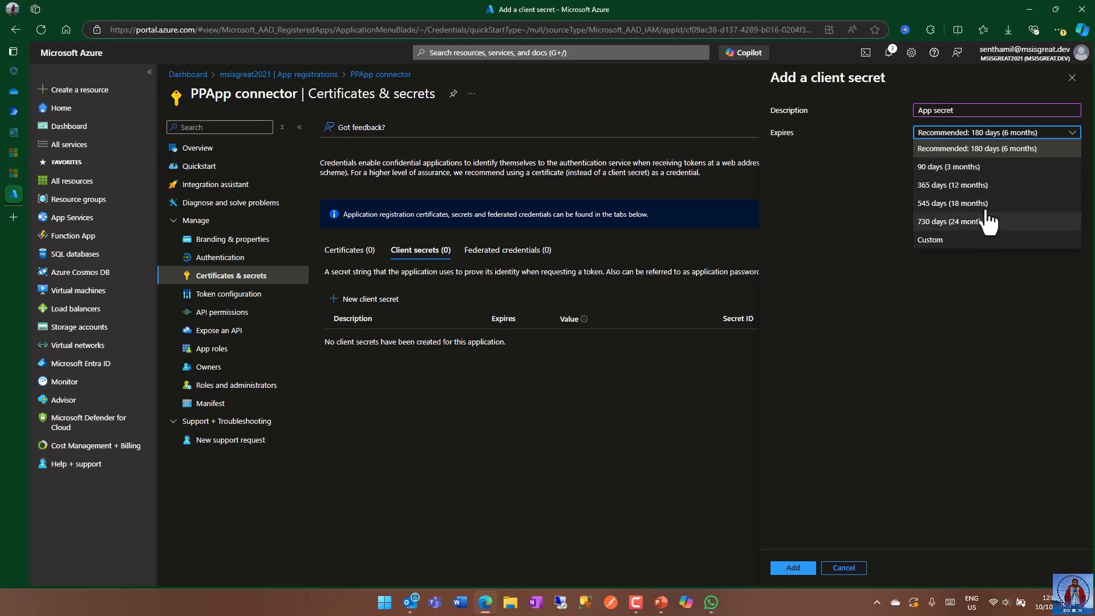
pyautogui.click(987, 172)
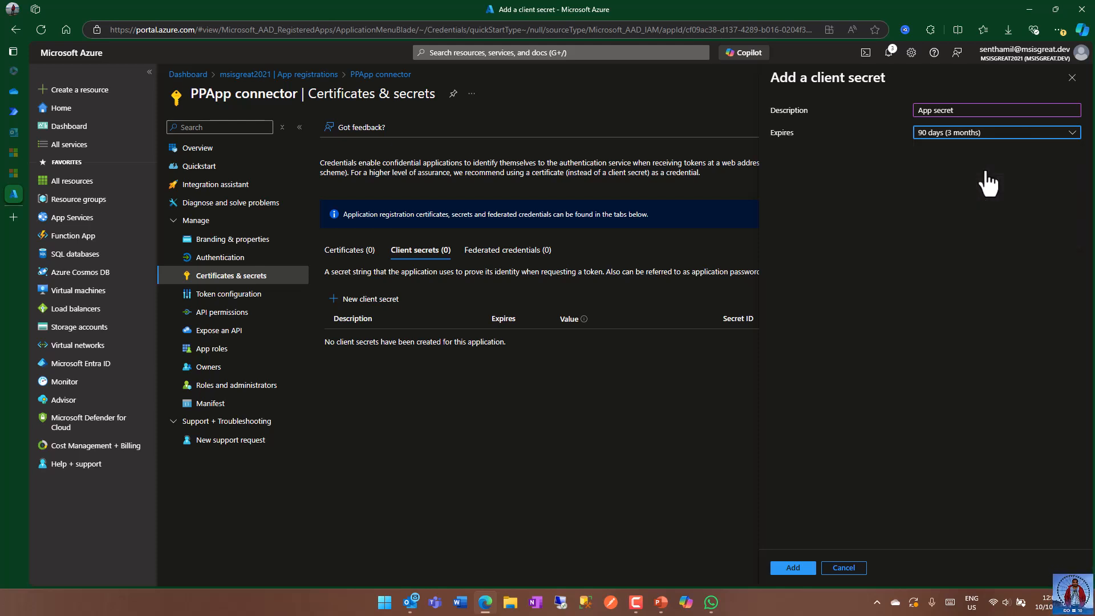
pyautogui.click(796, 568)
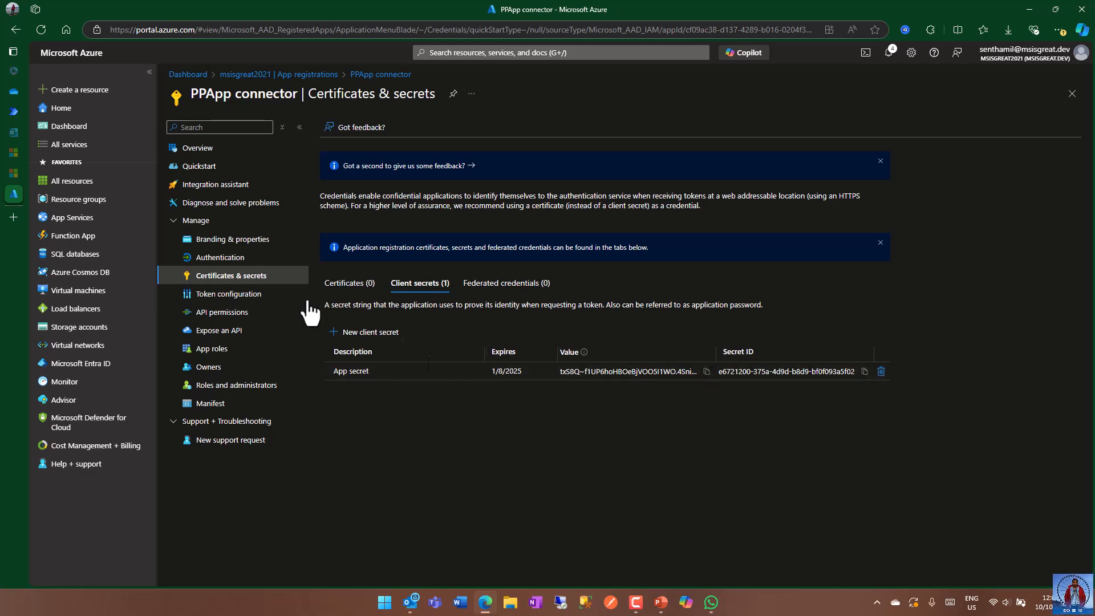
# Step: View the PPApp connector's overview details and check the setup outline on the PowerPoint slide
pyautogui.click(205, 150)
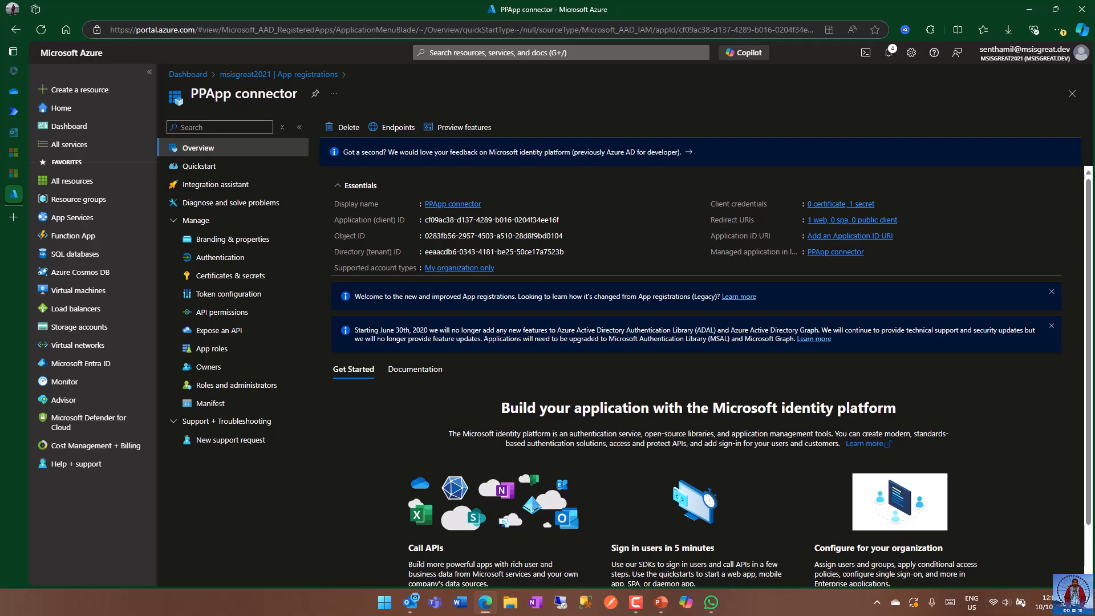
pyautogui.hotkey('alt', 'Tab')
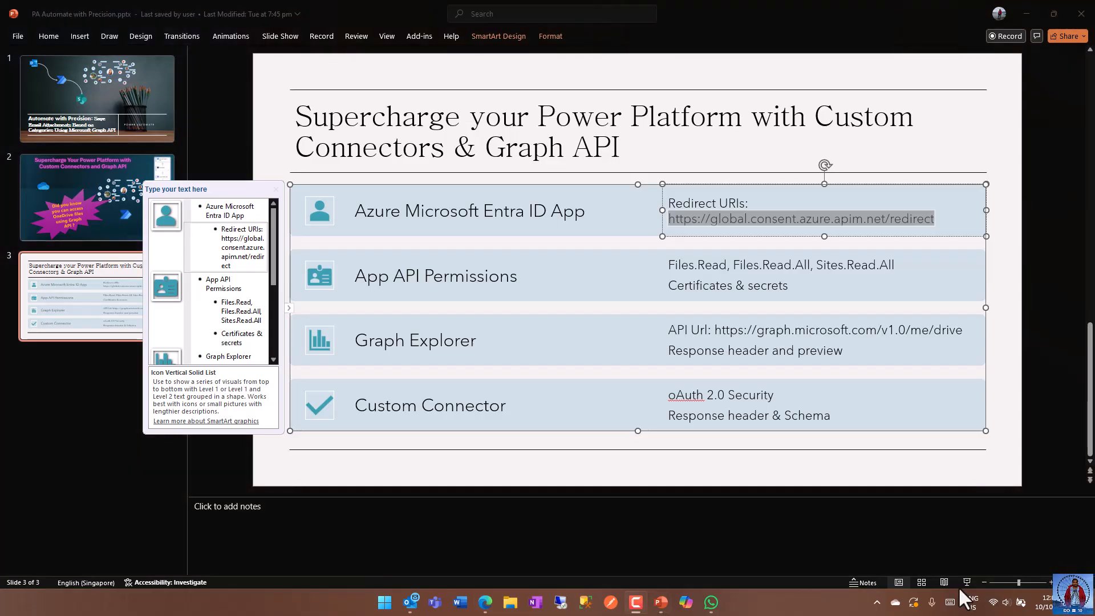
pyautogui.click(1027, 14)
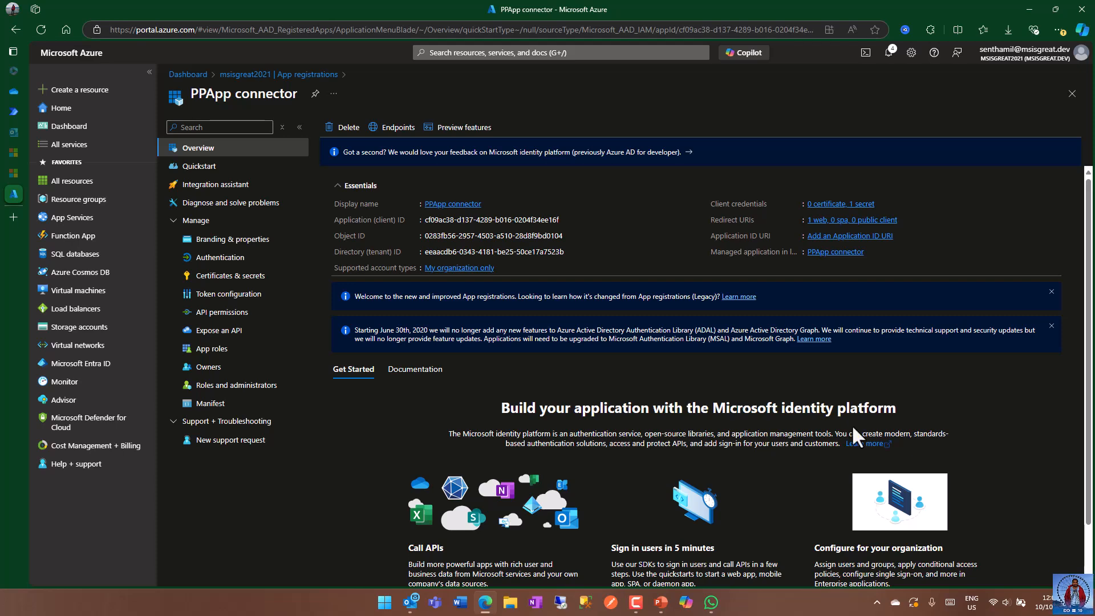
# Step: Switch to the Power Automate page and open its list of custom connectors
pyautogui.moveTo(12, 212)
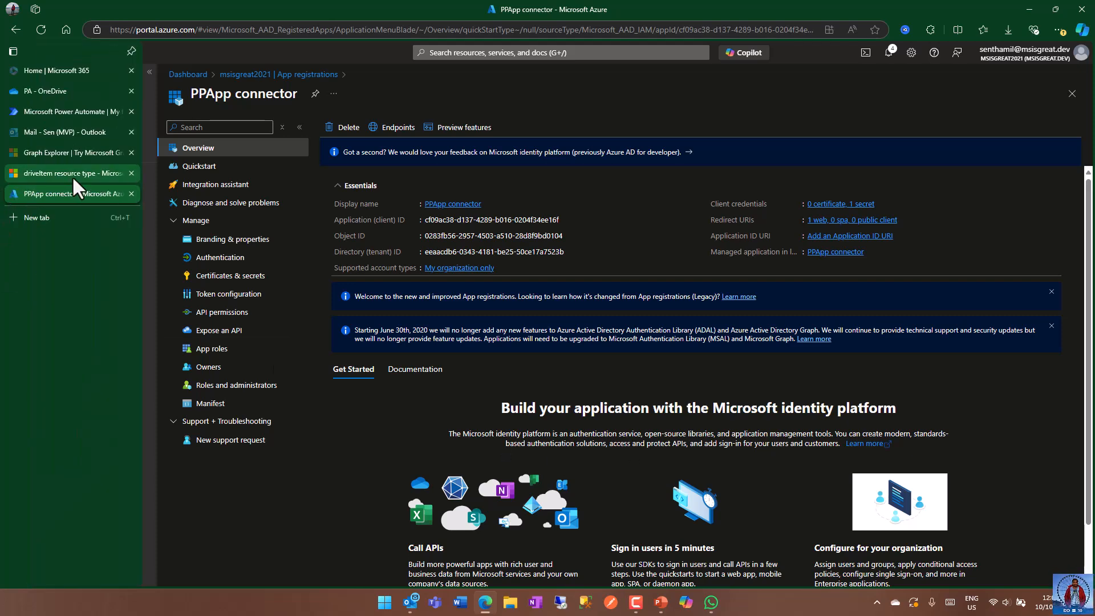
pyautogui.moveTo(19, 178)
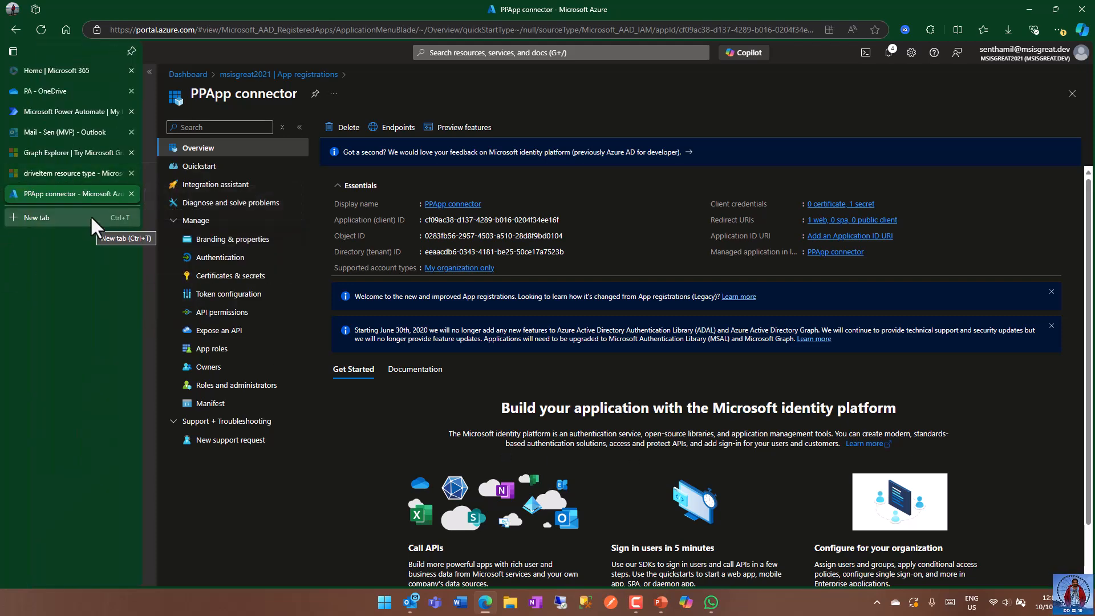
pyautogui.click(56, 107)
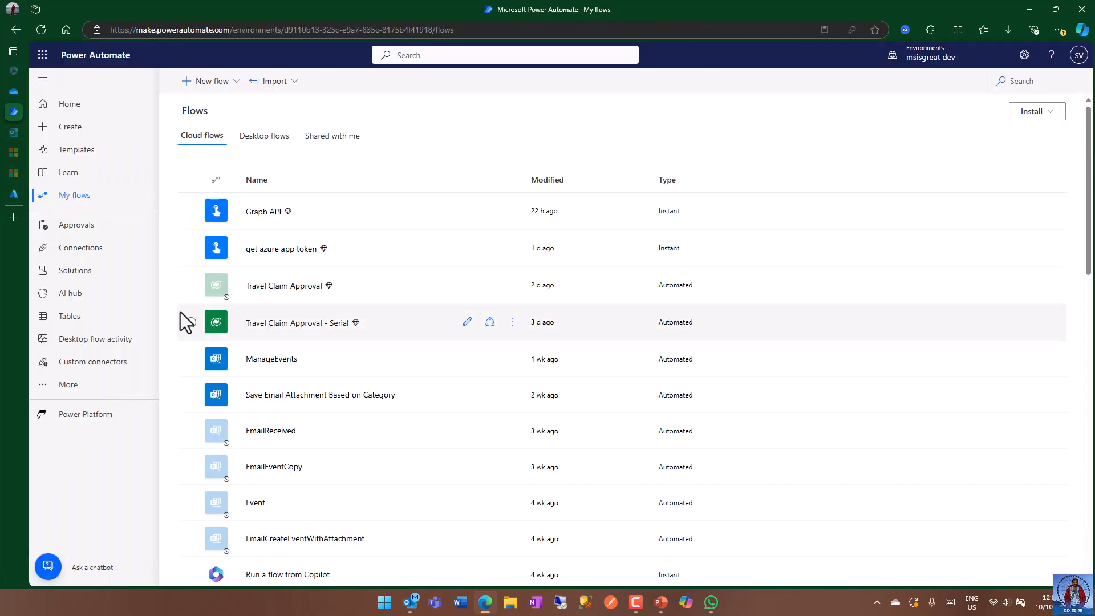
pyautogui.click(96, 371)
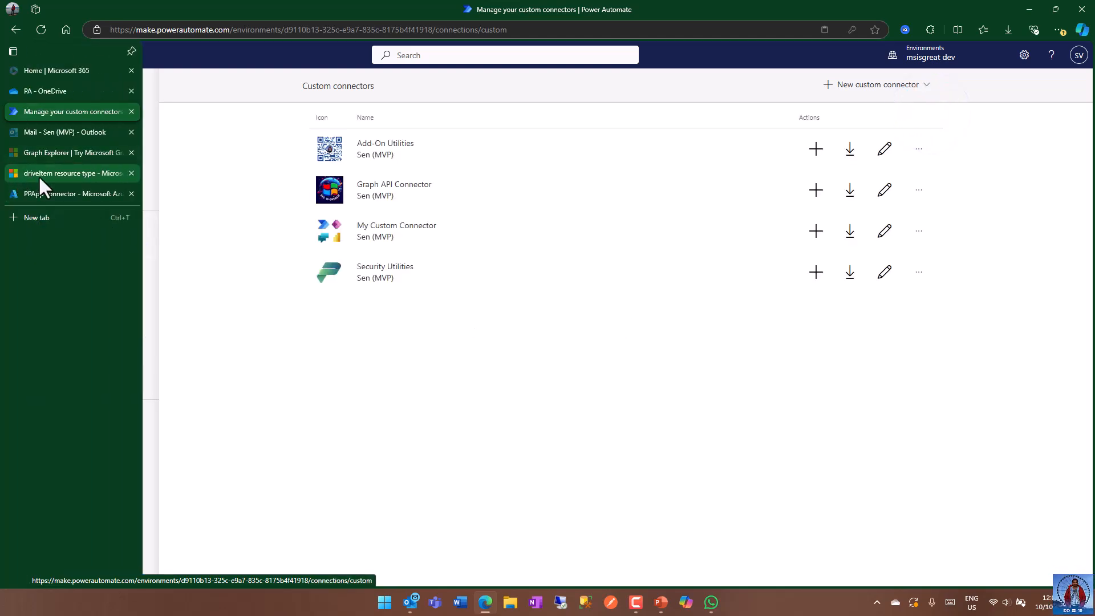
pyautogui.click(44, 156)
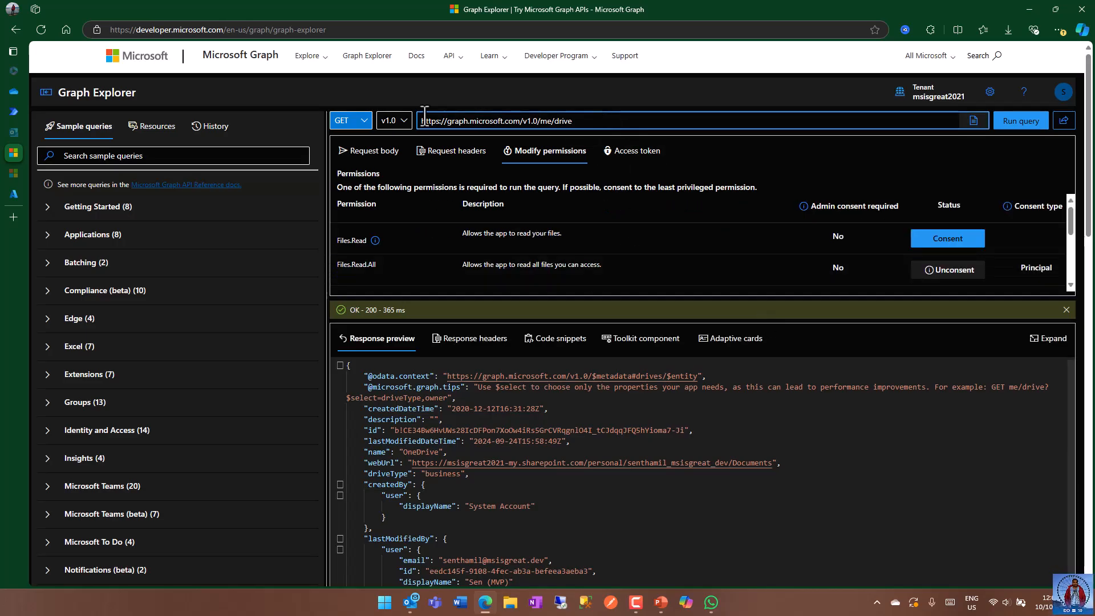
pyautogui.moveTo(575, 120); pyautogui.dragTo(403, 122)
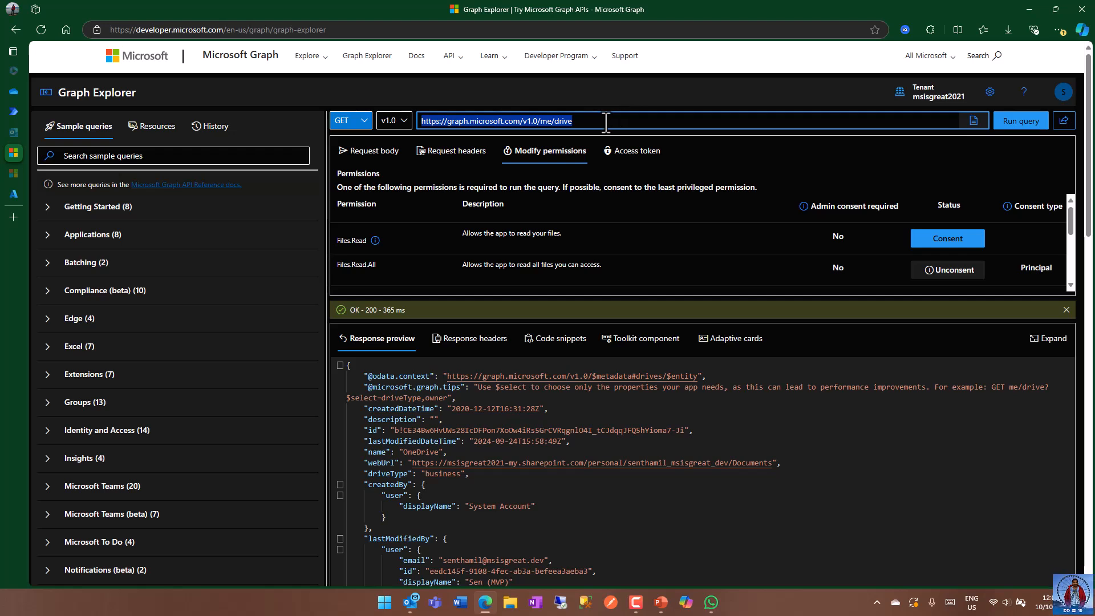
pyautogui.click(639, 114)
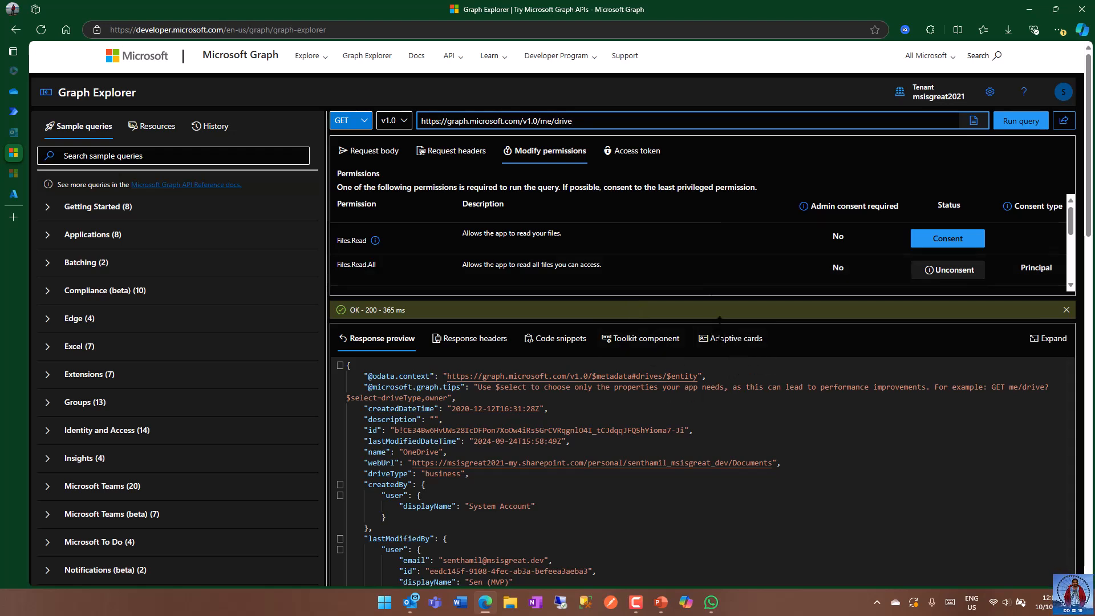
pyautogui.moveTo(720, 295); pyautogui.dragTo(714, 402)
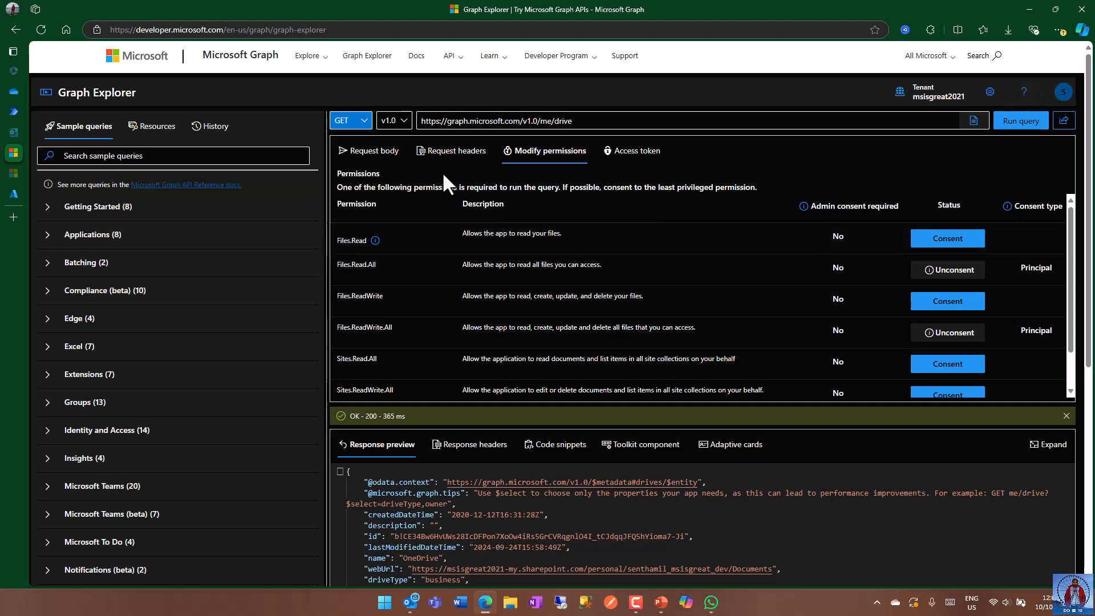
pyautogui.click(370, 151)
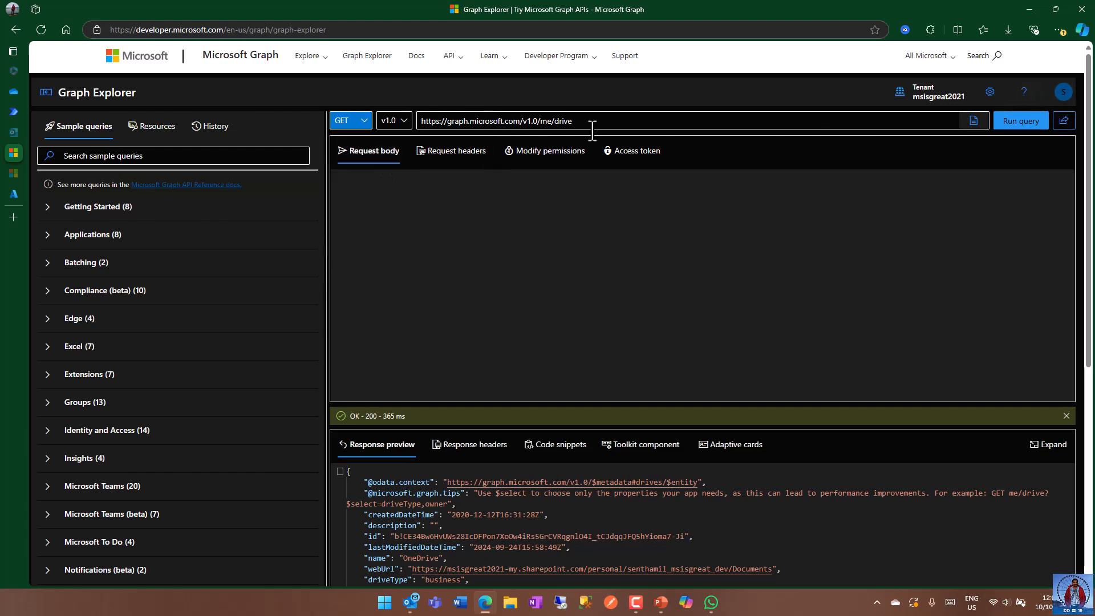
pyautogui.moveTo(586, 122); pyautogui.dragTo(394, 130)
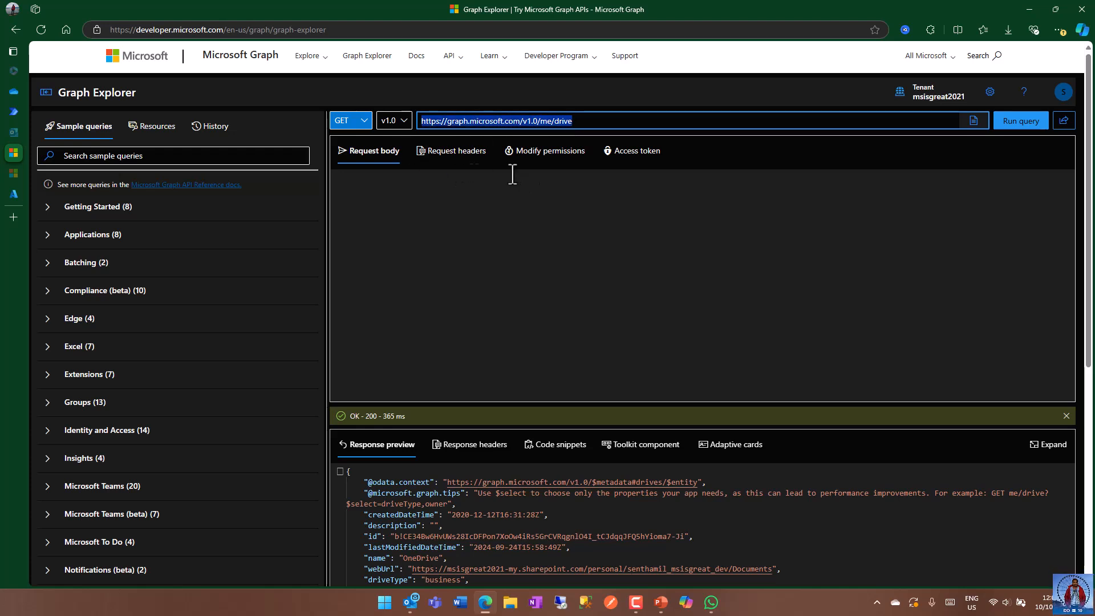
pyautogui.click(550, 151)
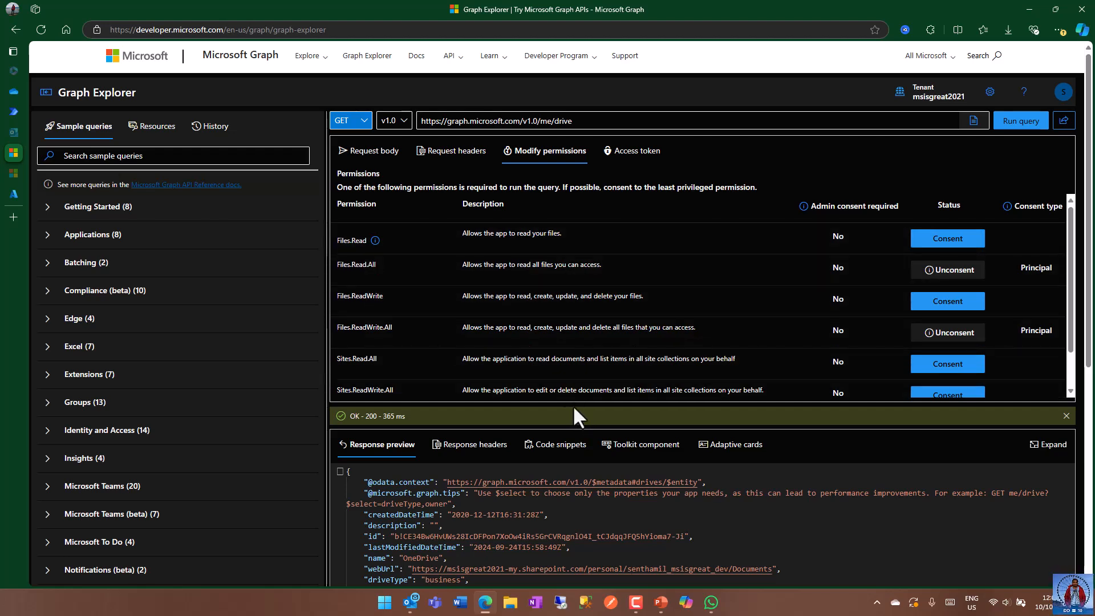
# Step: Enlarge the response area and examine the me/drive query's response preview and response headers
pyautogui.moveTo(572, 409); pyautogui.dragTo(564, 239)
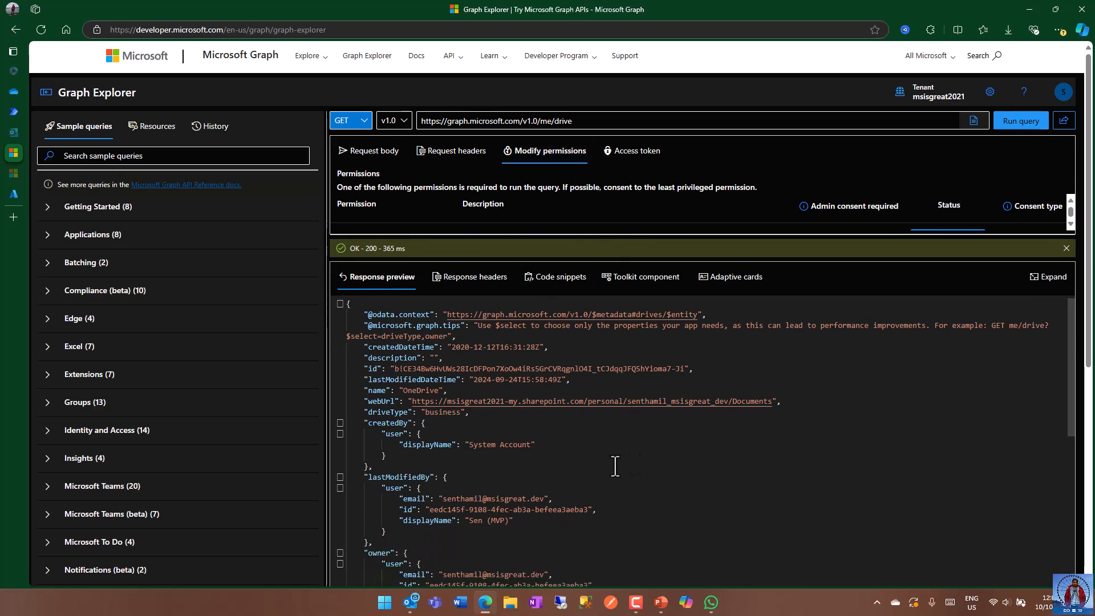
pyautogui.scroll(-3, 627, 451)
pyautogui.scroll(2, 616, 447)
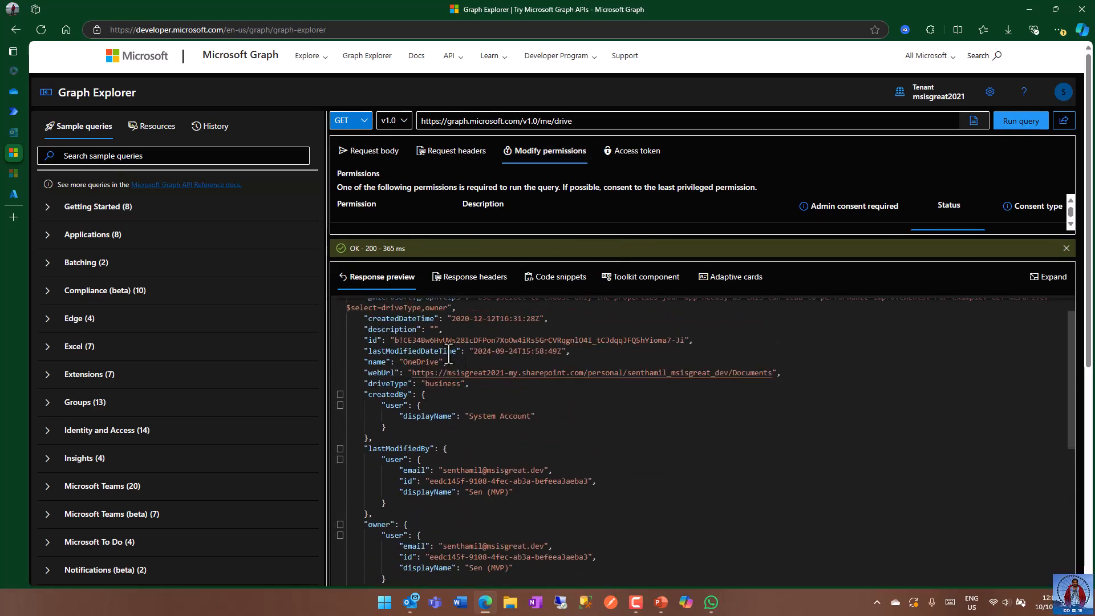
pyautogui.click(475, 276)
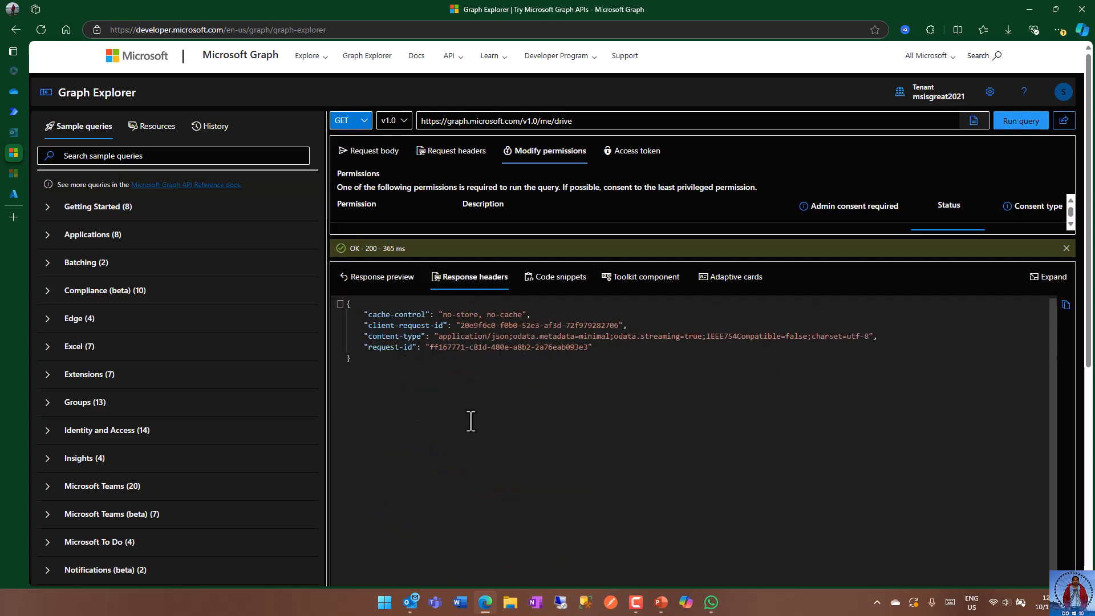
pyautogui.click(378, 277)
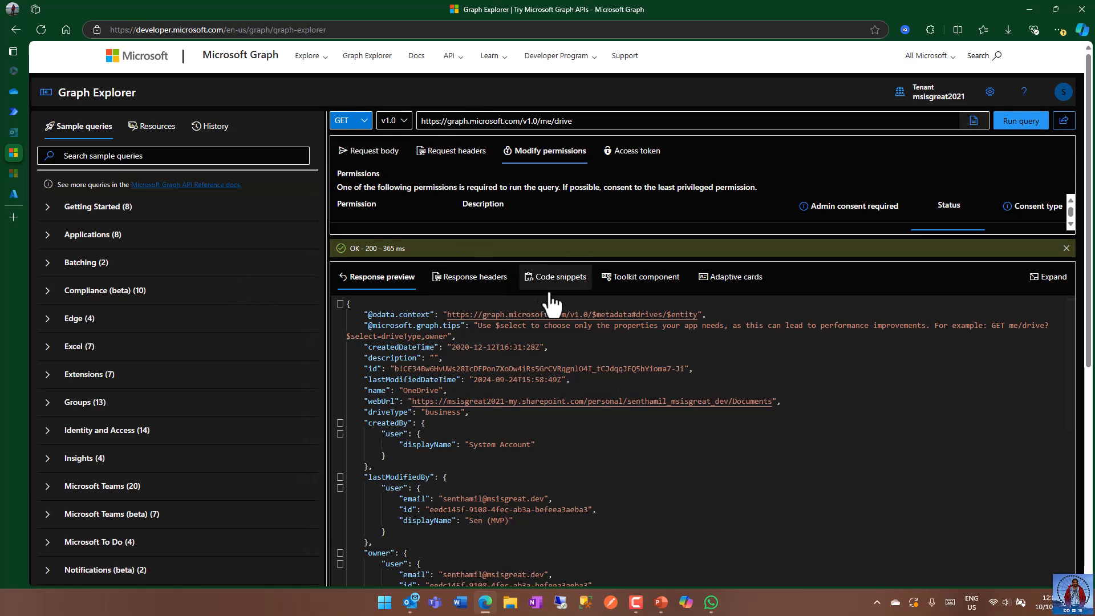
# Step: Switch back to Power Automate and create a custom connector from blank named "PP OneDrive"
pyautogui.click(8, 189)
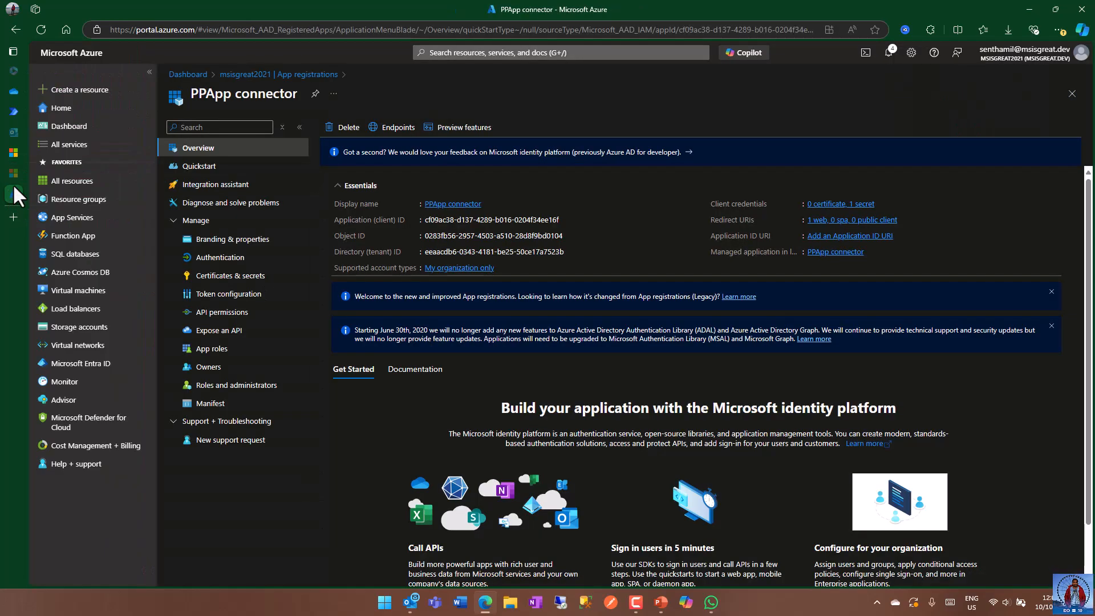
pyautogui.click(17, 112)
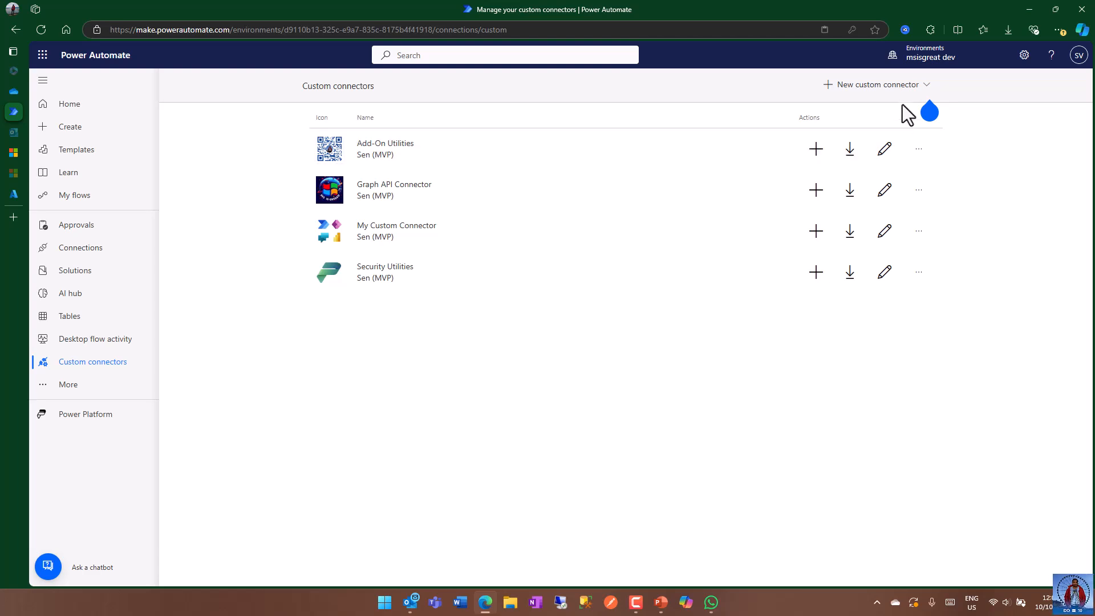
pyautogui.click(880, 90)
pyautogui.click(850, 102)
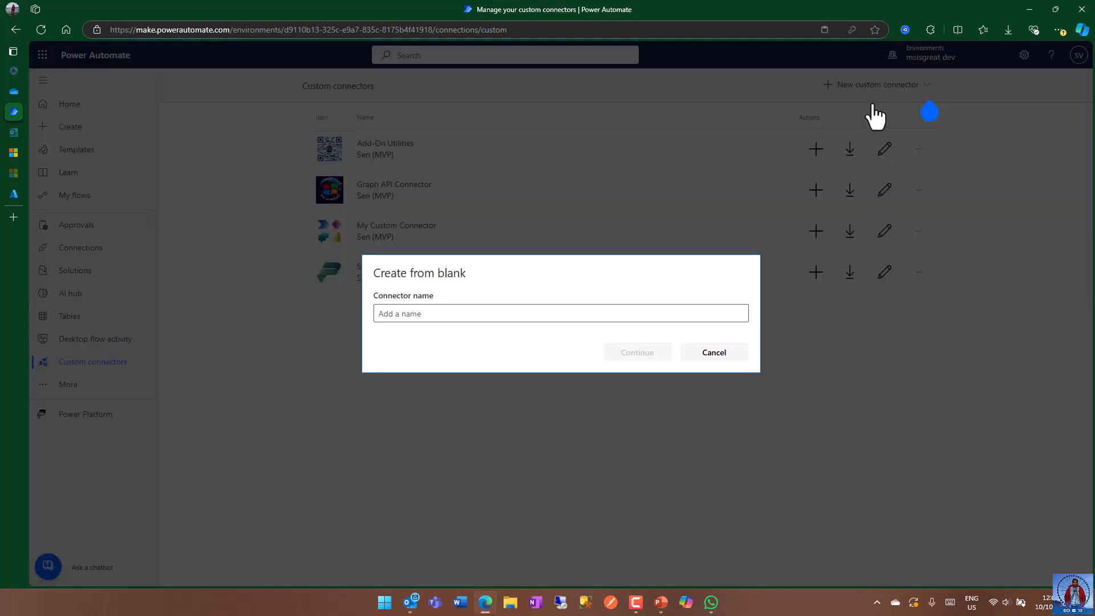
pyautogui.click(467, 318)
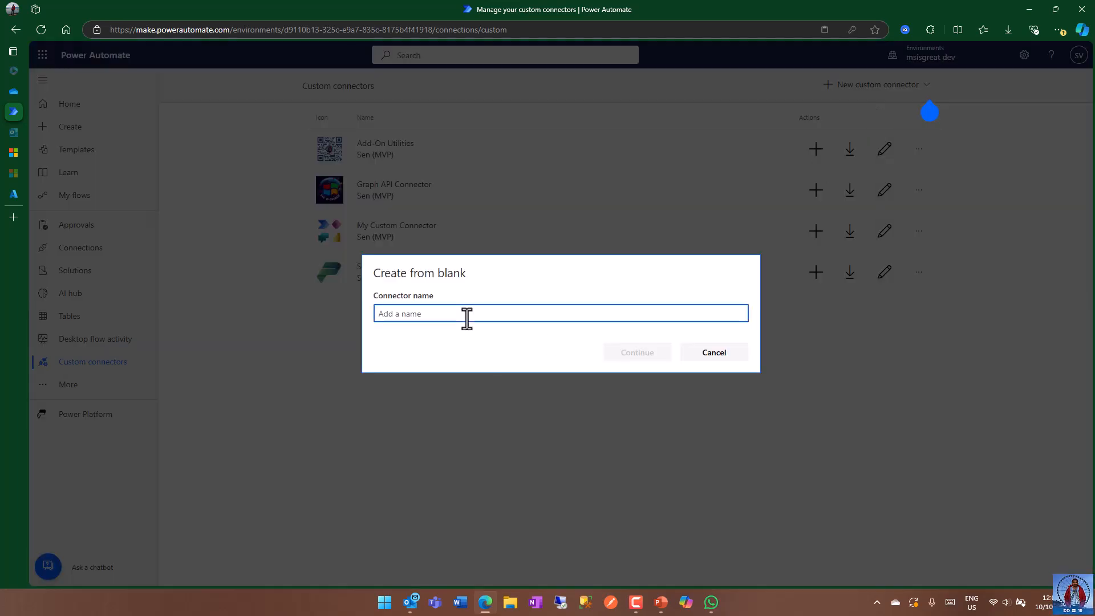
pyautogui.write('PP OneDrive')
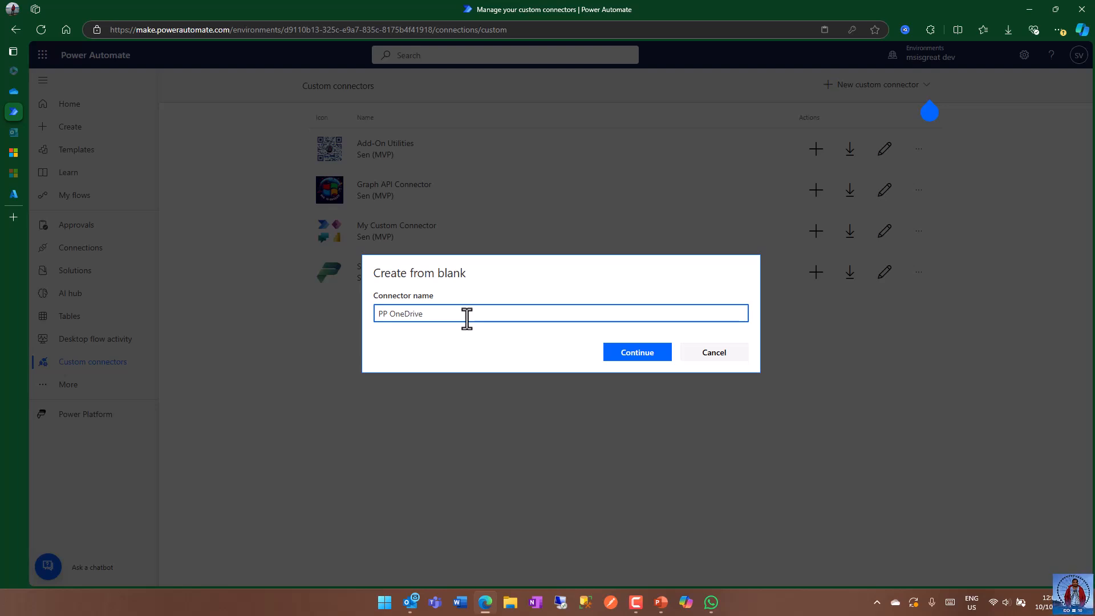
pyautogui.click(642, 357)
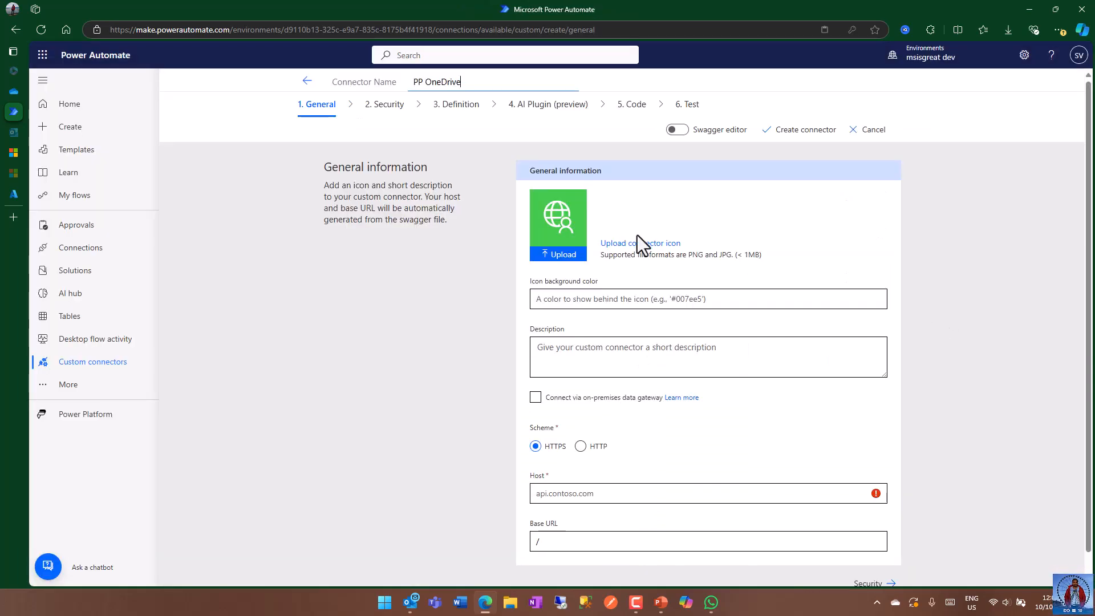
# Step: Set the connector description to "This connector has list of all onedrive api. Use this to get OneDrive lists from the user"
pyautogui.click(719, 298)
pyautogui.scroll(-1, 840, 319)
pyautogui.click(673, 329)
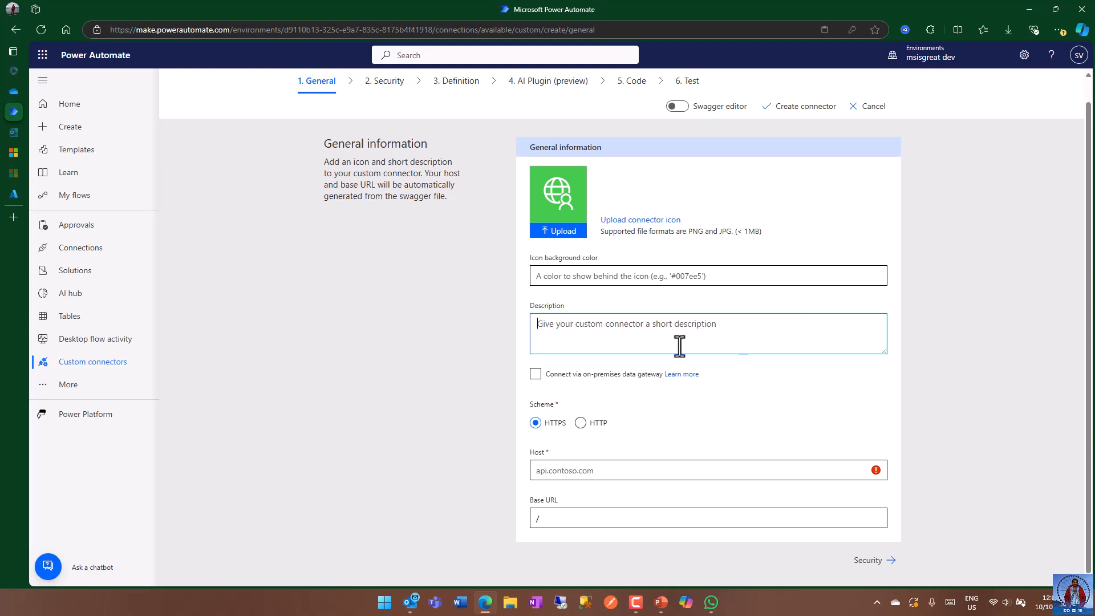
pyautogui.write('This connector has list of all')
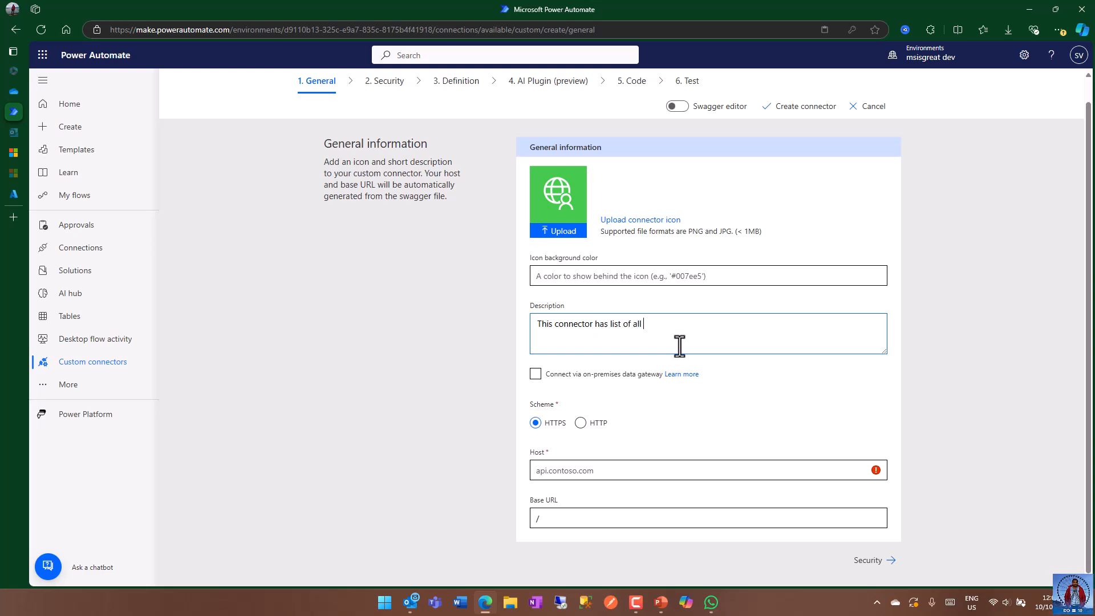
pyautogui.write('ve api. Use this mto get OneDrive lists from the user')
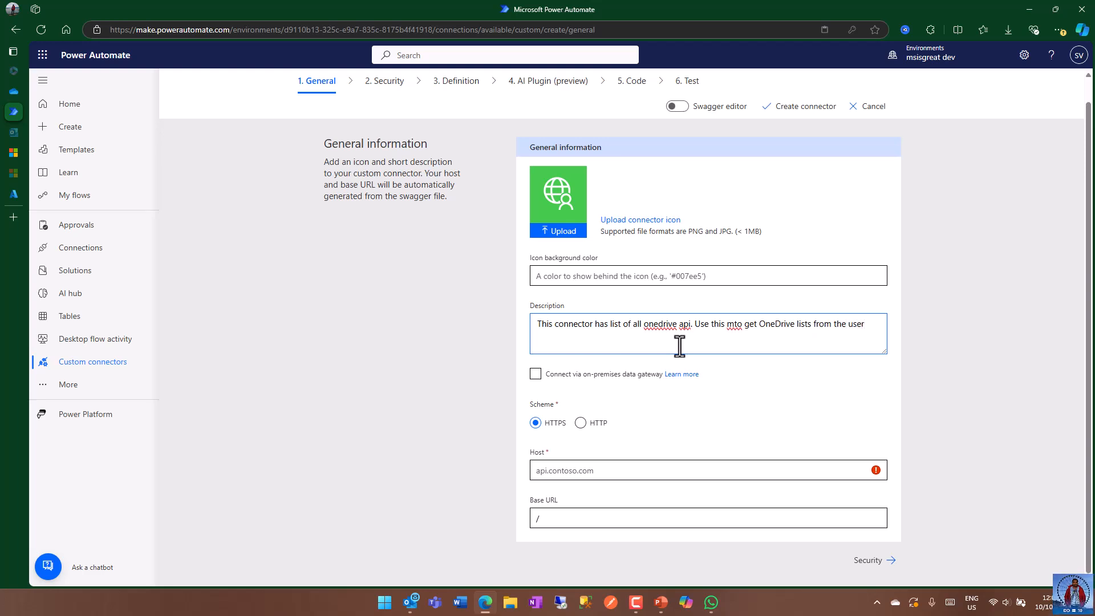
pyautogui.click(734, 325)
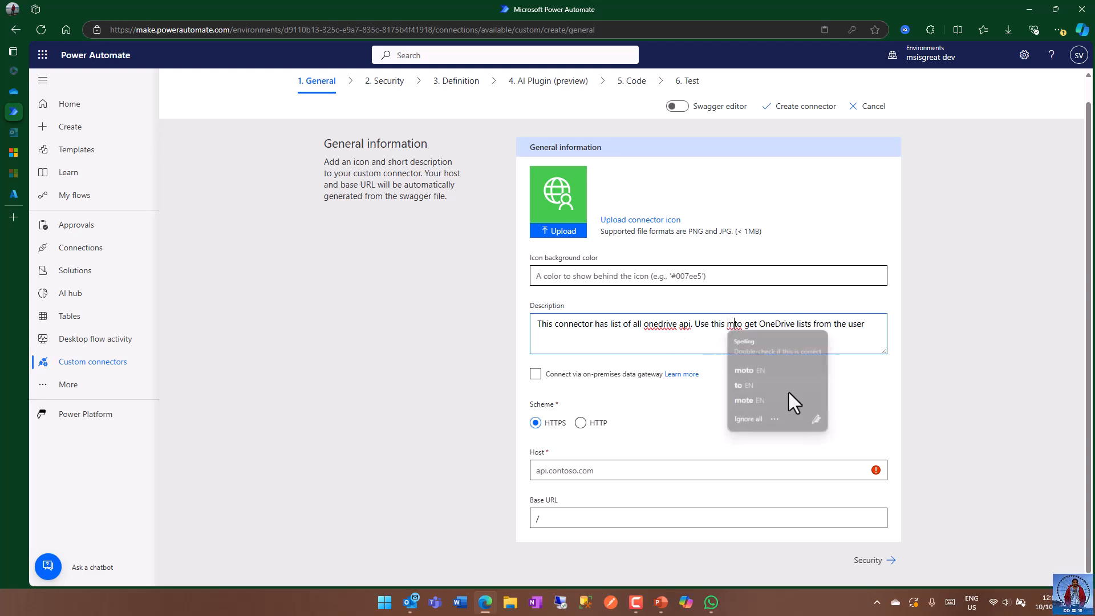
pyautogui.press('BackSpace')
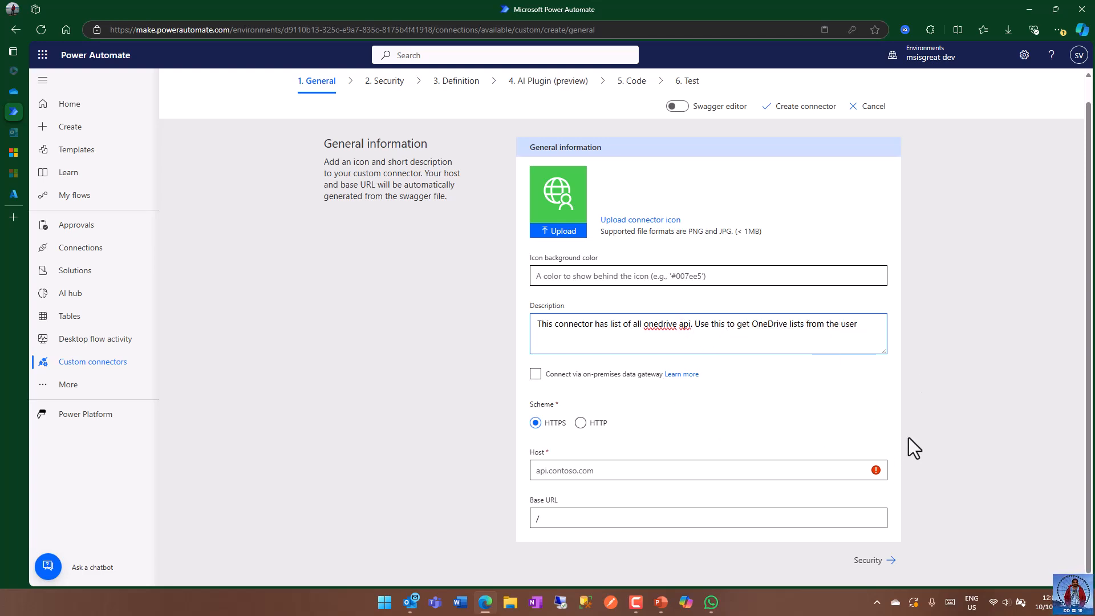
# Step: Copy graph.microsoft.com from the request URL in Graph Explorer and paste it as the connector's host in Power Automate
pyautogui.click(617, 466)
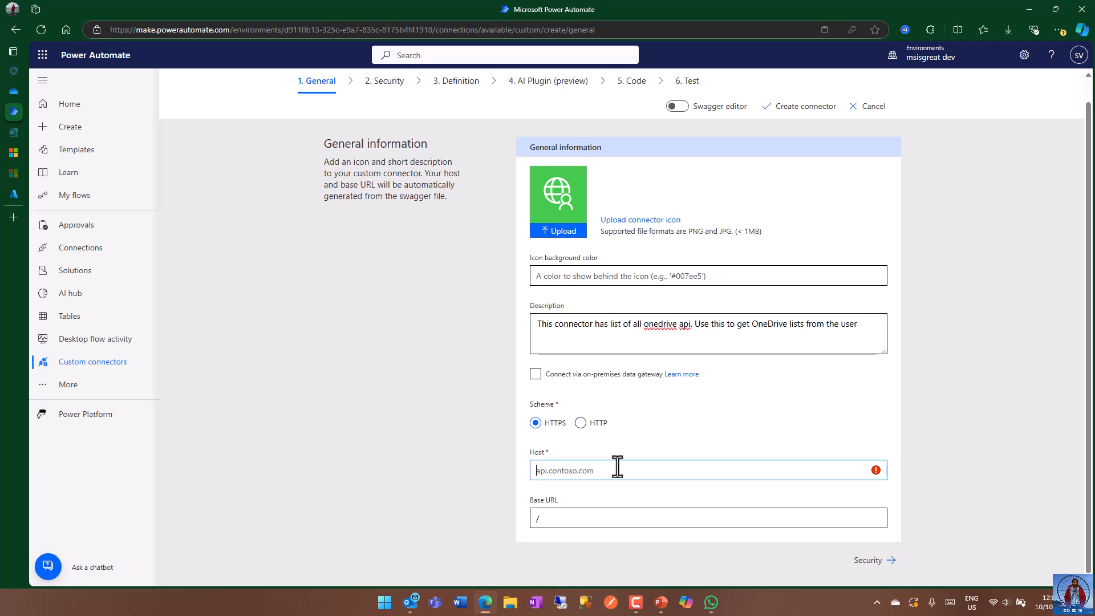
pyautogui.click(13, 173)
pyautogui.click(12, 154)
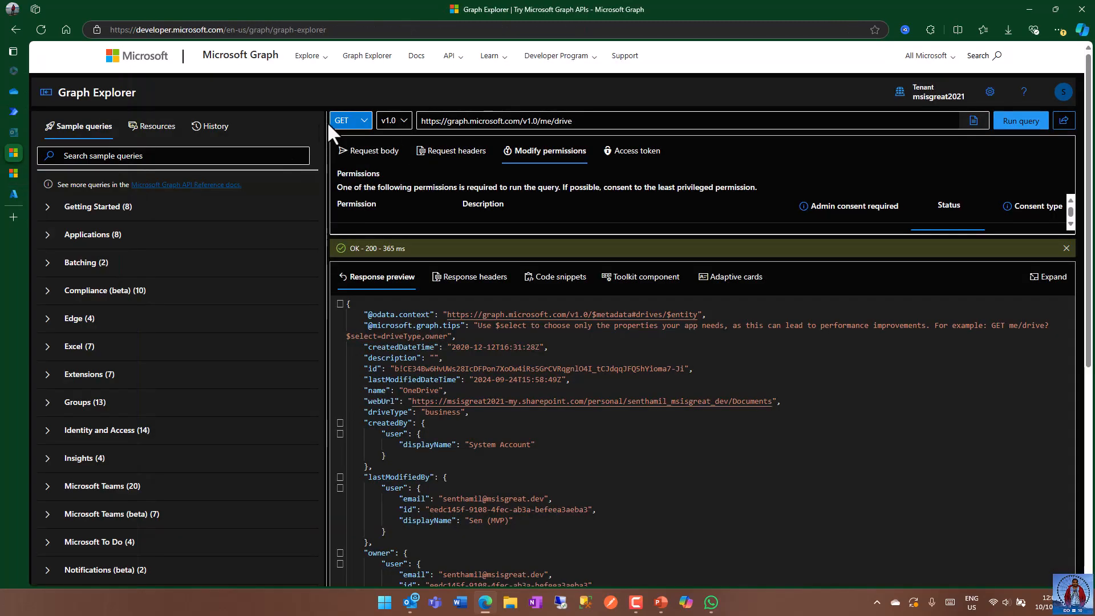
pyautogui.tripleClick(517, 121)
pyautogui.moveTo(516, 121)
pyautogui.mouseDown()
pyautogui.moveTo(447, 121)
pyautogui.moveTo(519, 121)
pyautogui.mouseUp()
pyautogui.hotkey('ctrl', 'c')
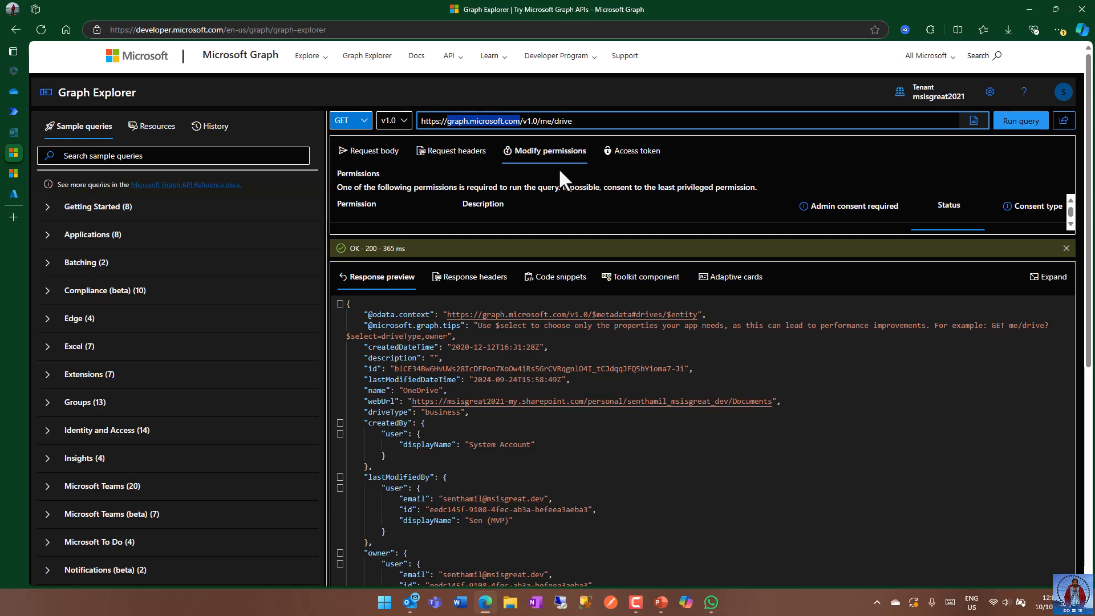
pyautogui.moveTo(15, 189)
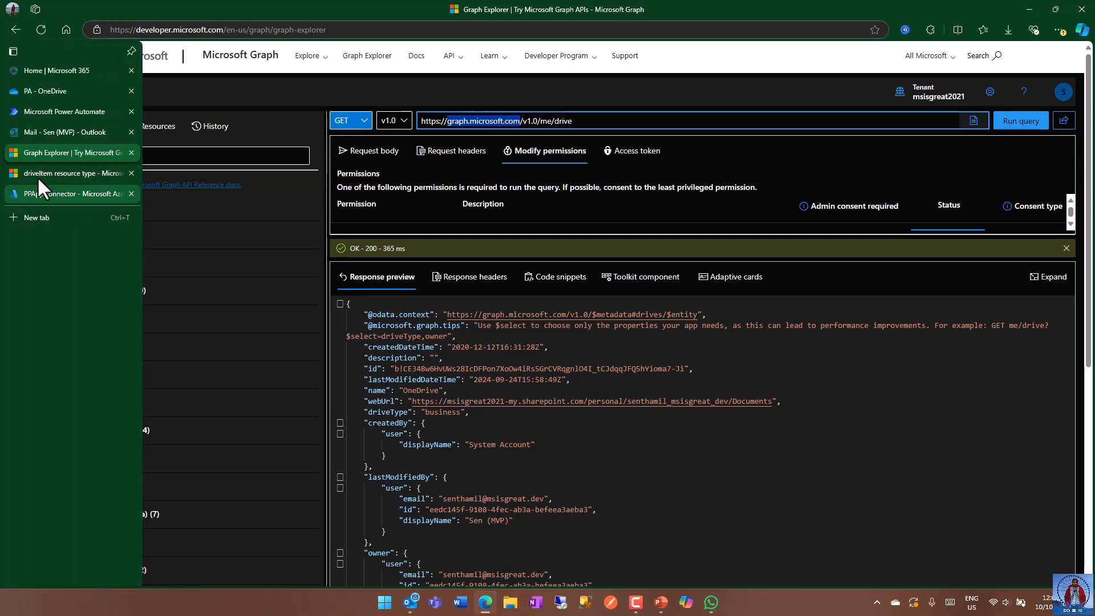
pyautogui.click(46, 112)
pyautogui.click(593, 470)
pyautogui.hotkey('ctrl', 'v')
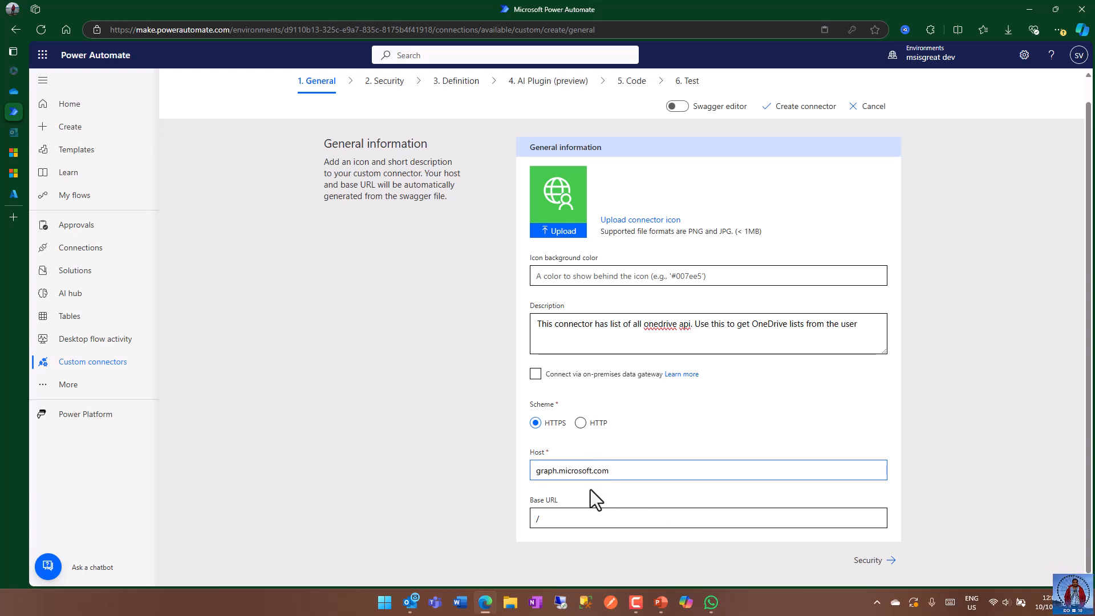
# Step: Set the connector's security to OAuth 2.0 authentication with Azure Active Directory as the identity provider
pyautogui.click(871, 561)
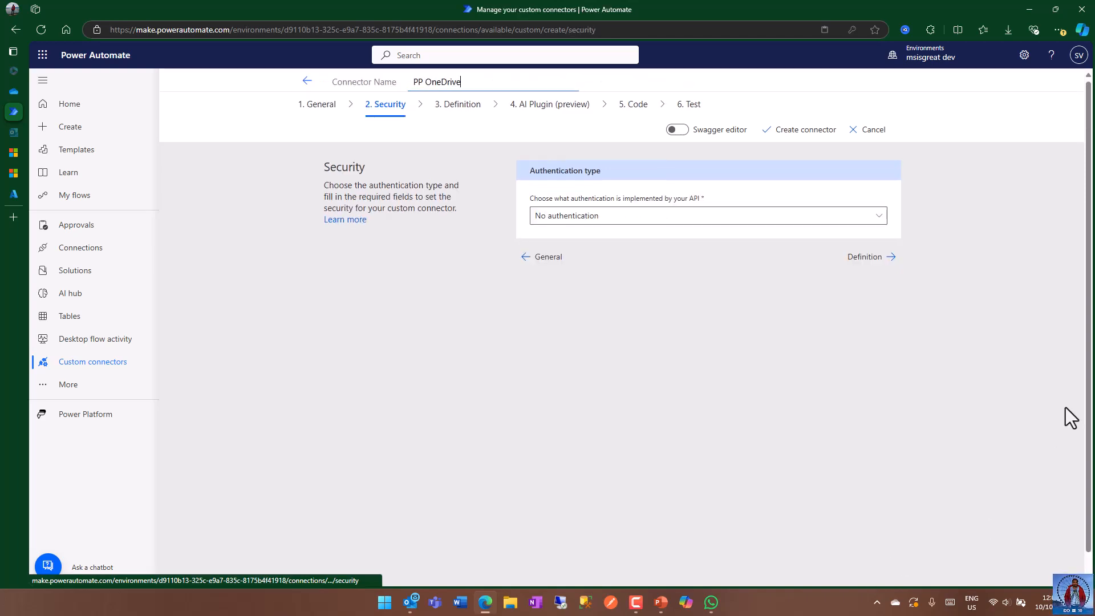
pyautogui.click(680, 219)
pyautogui.click(610, 296)
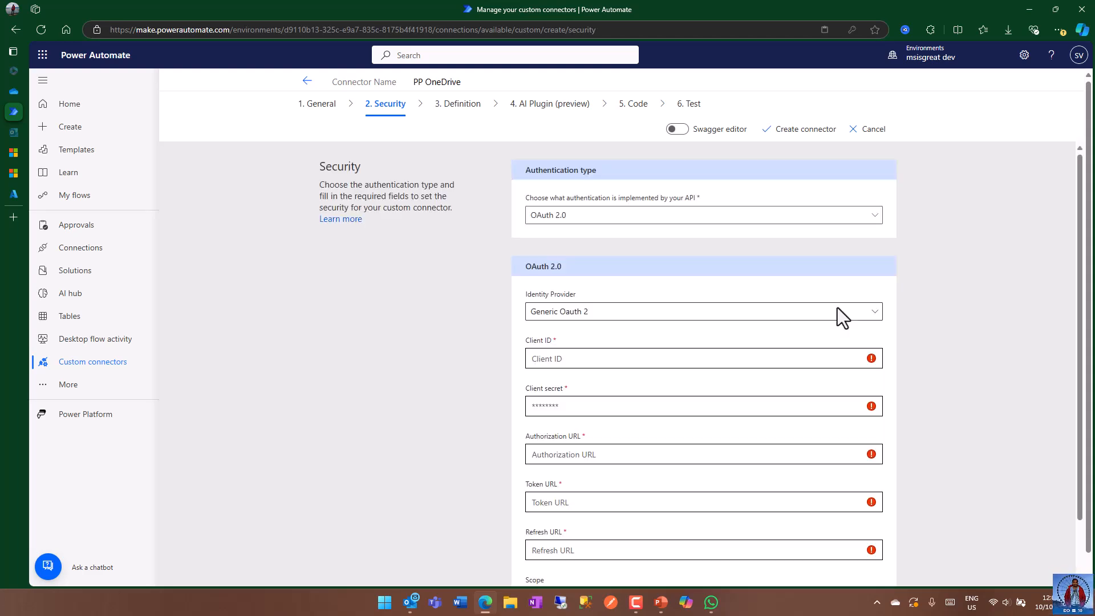
pyautogui.click(616, 315)
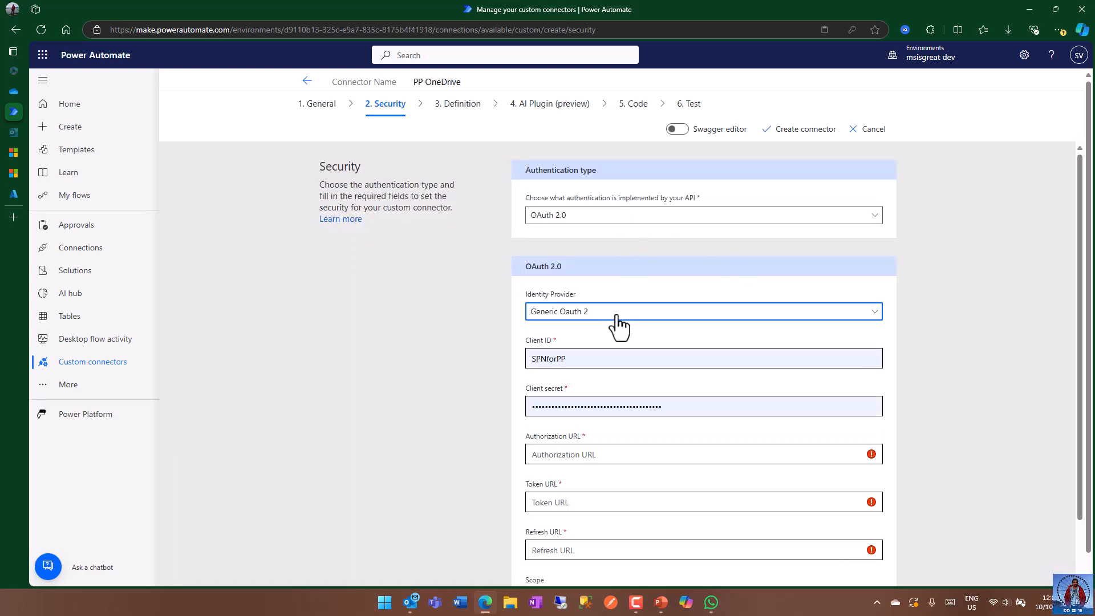
pyautogui.click(594, 318)
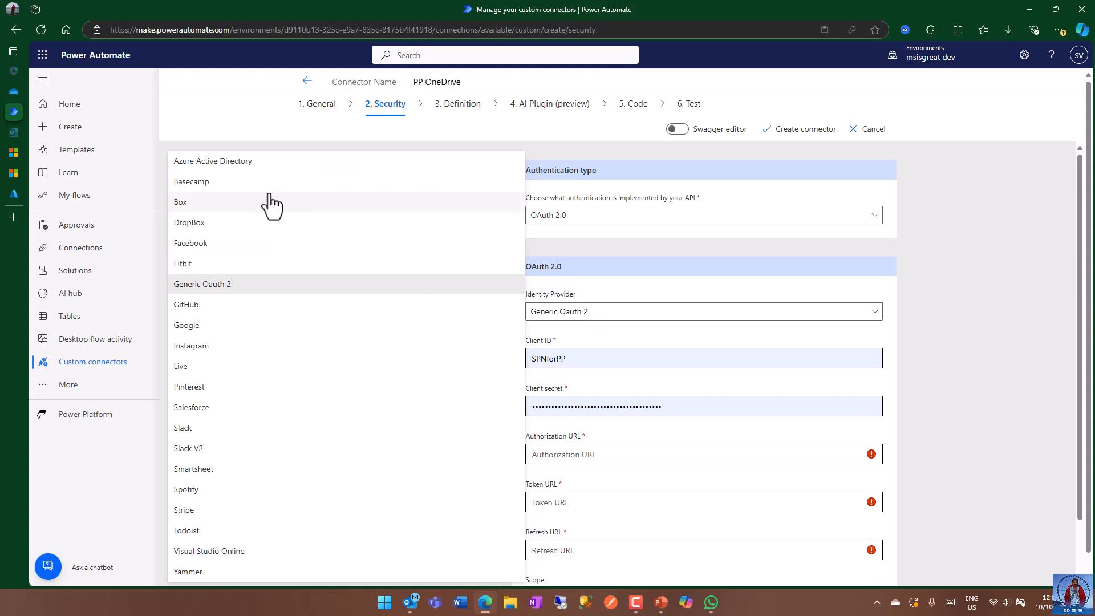
pyautogui.click(270, 166)
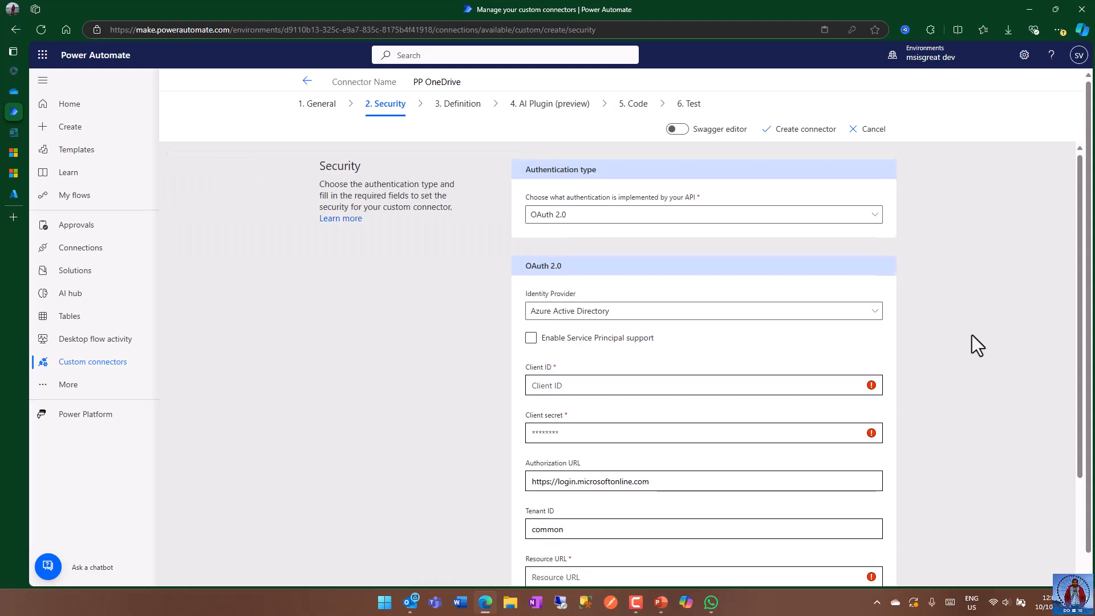
# Step: Copy the application (client) ID from the PPApp connector overview in the Azure portal and paste it as the connector's client ID in Power Automate
pyautogui.scroll(-3, 971, 342)
pyautogui.click(578, 216)
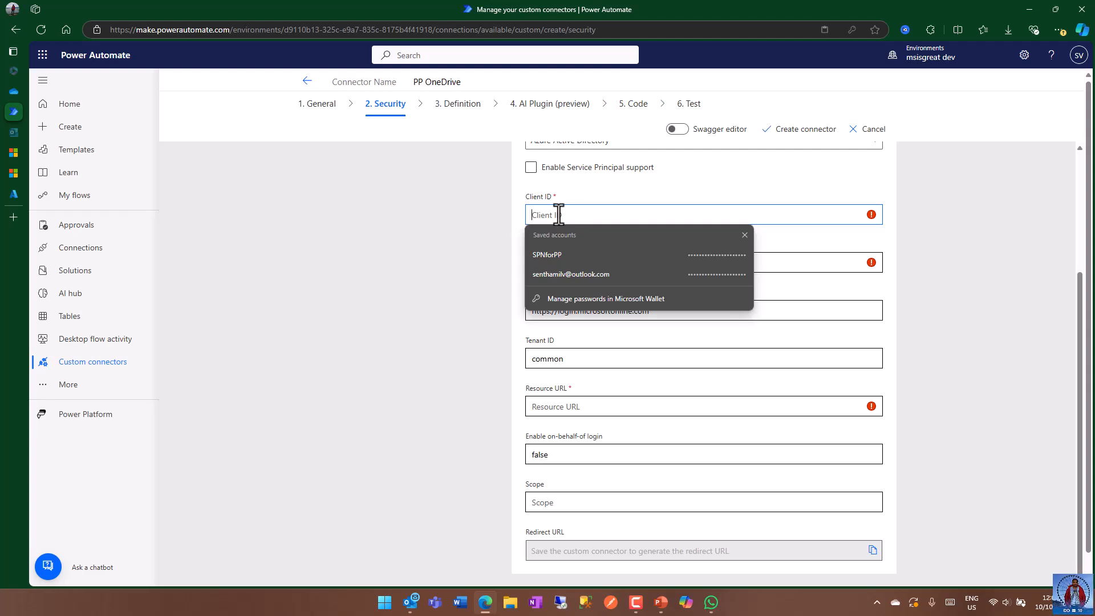
pyautogui.click(448, 215)
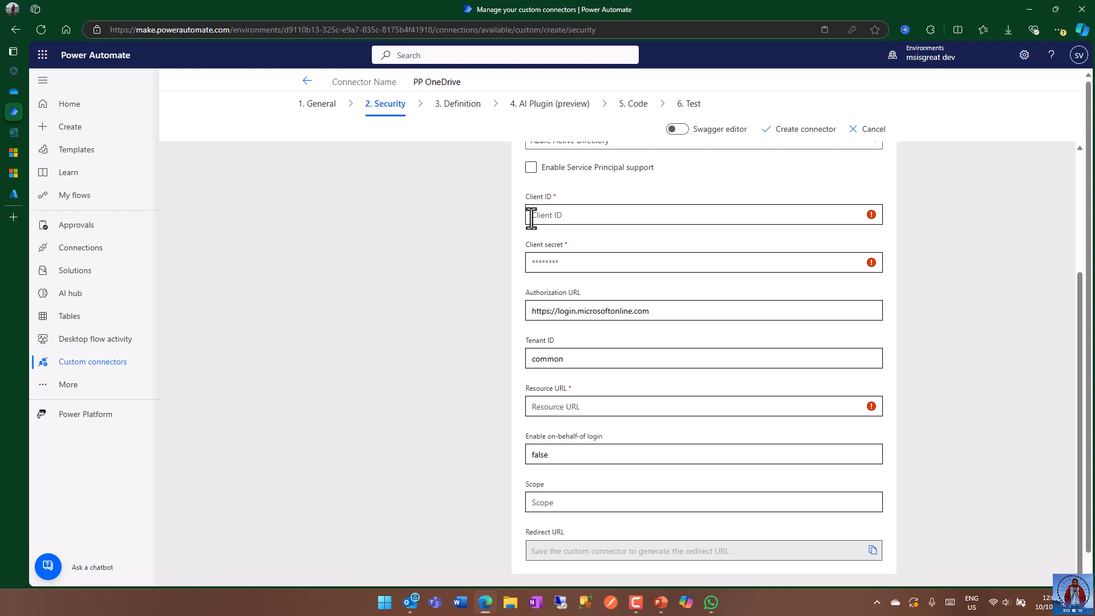
pyautogui.click(22, 193)
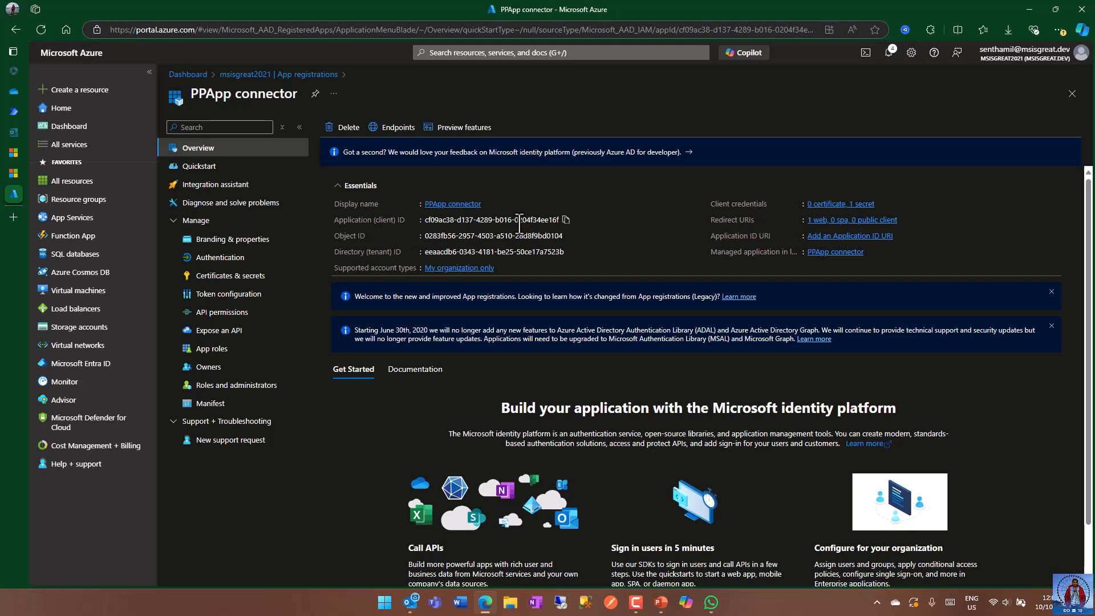
pyautogui.click(566, 220)
pyautogui.moveTo(16, 137)
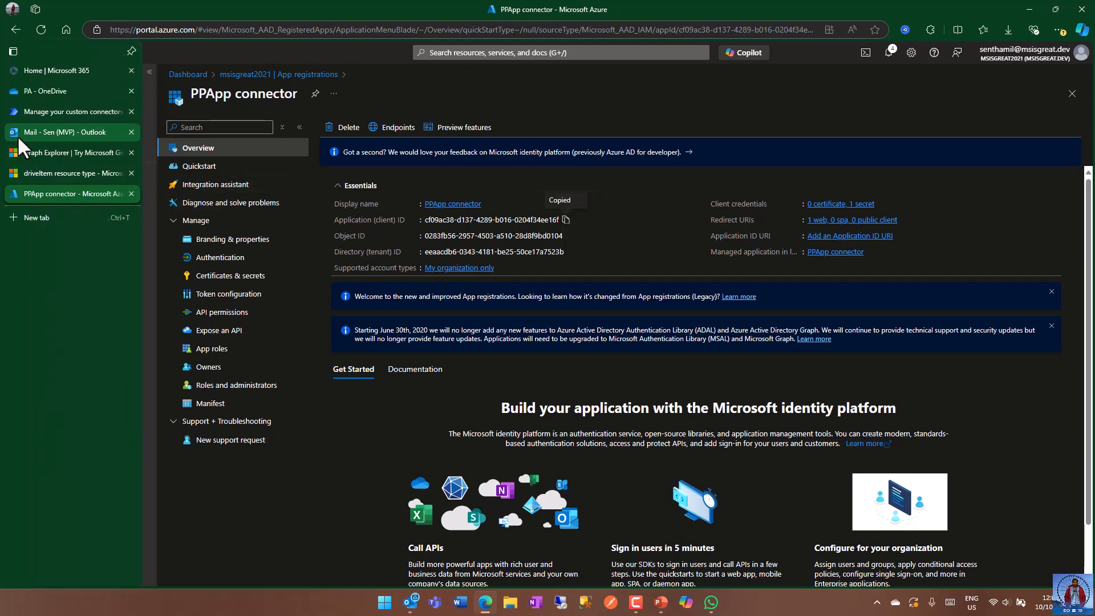
pyautogui.click(21, 110)
pyautogui.click(589, 217)
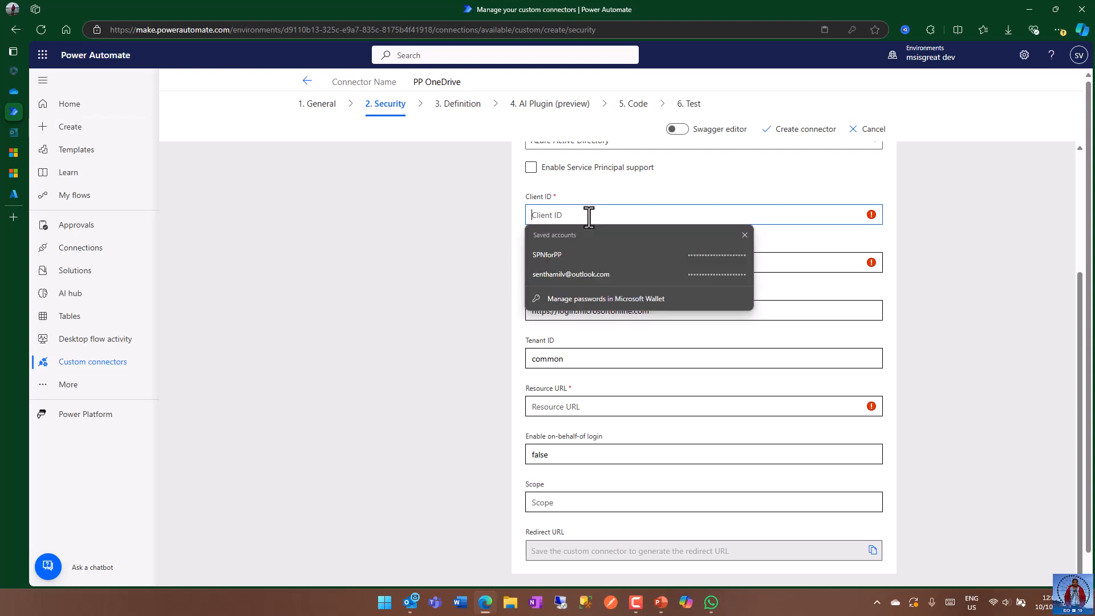
pyautogui.hotkey('ctrl', 'v')
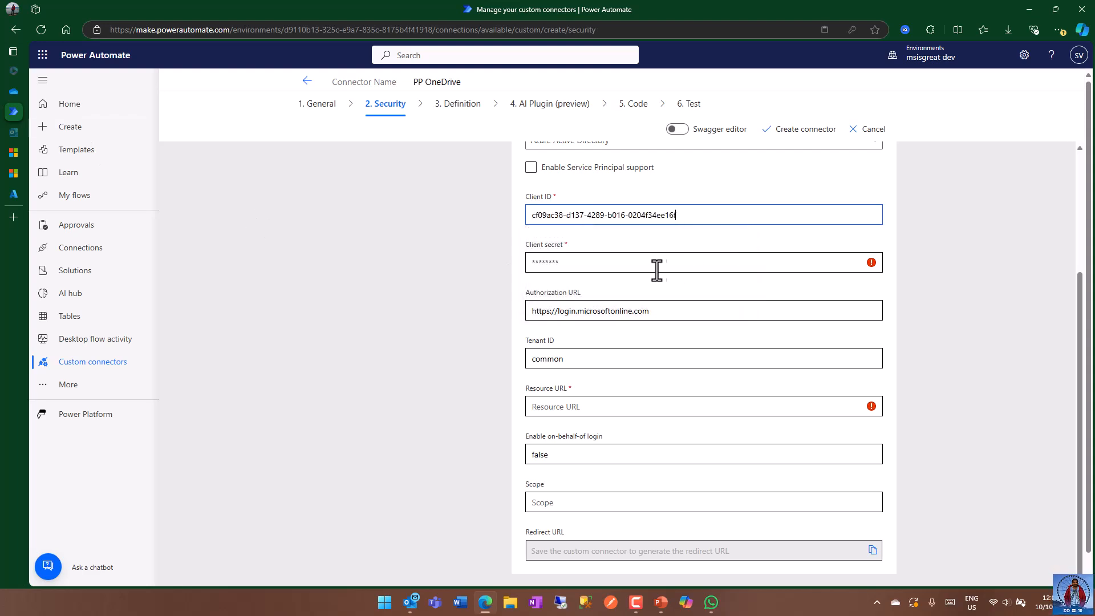
pyautogui.click(649, 265)
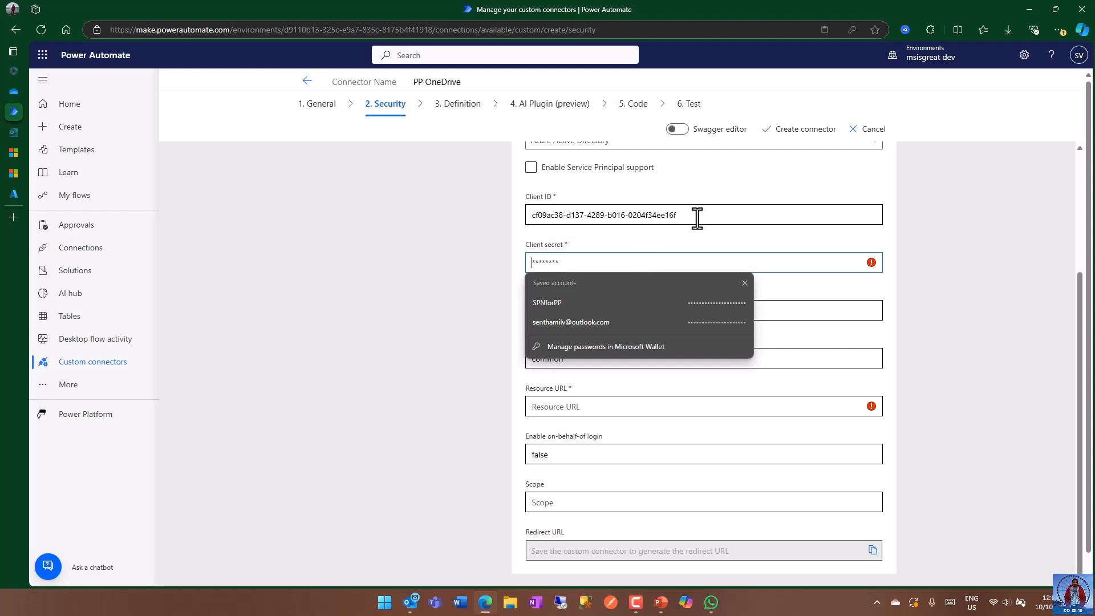
pyautogui.moveTo(697, 218); pyautogui.dragTo(464, 193)
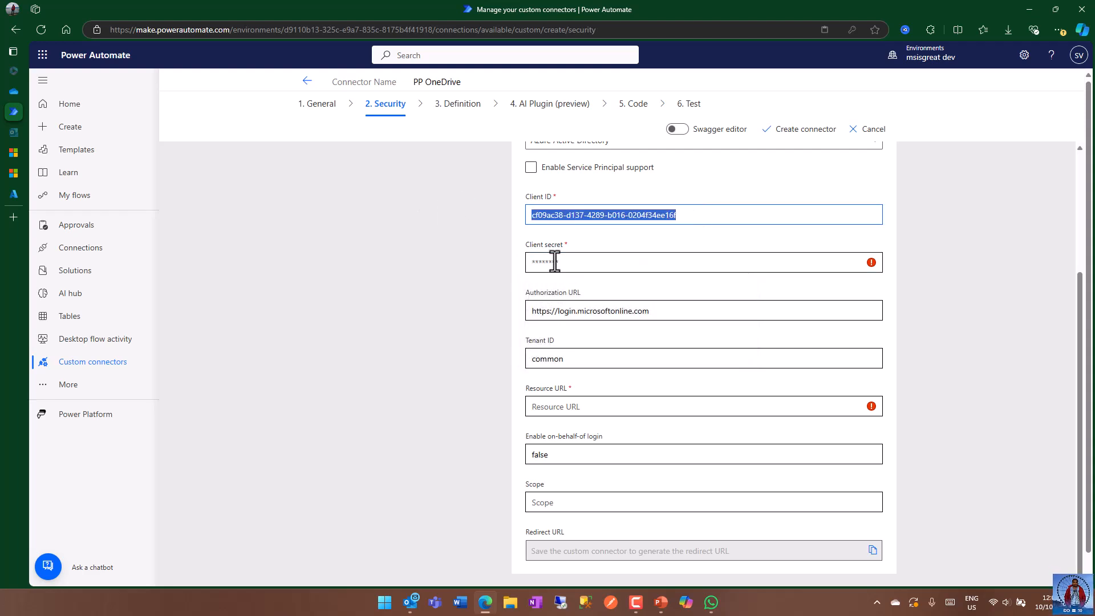
pyautogui.click(576, 263)
pyautogui.hotkey('ctrl', 'v')
pyautogui.click(975, 312)
pyautogui.moveTo(671, 269); pyautogui.dragTo(485, 263)
pyautogui.click(990, 324)
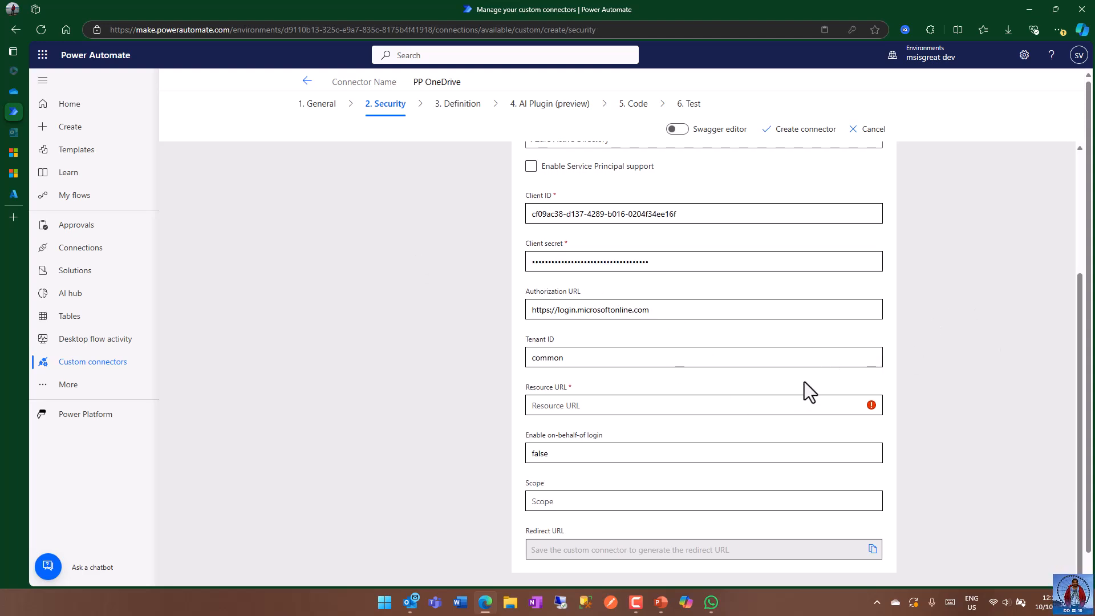
pyautogui.scroll(-1, 804, 382)
pyautogui.moveTo(664, 246); pyautogui.dragTo(519, 234)
pyautogui.press('BackSpace')
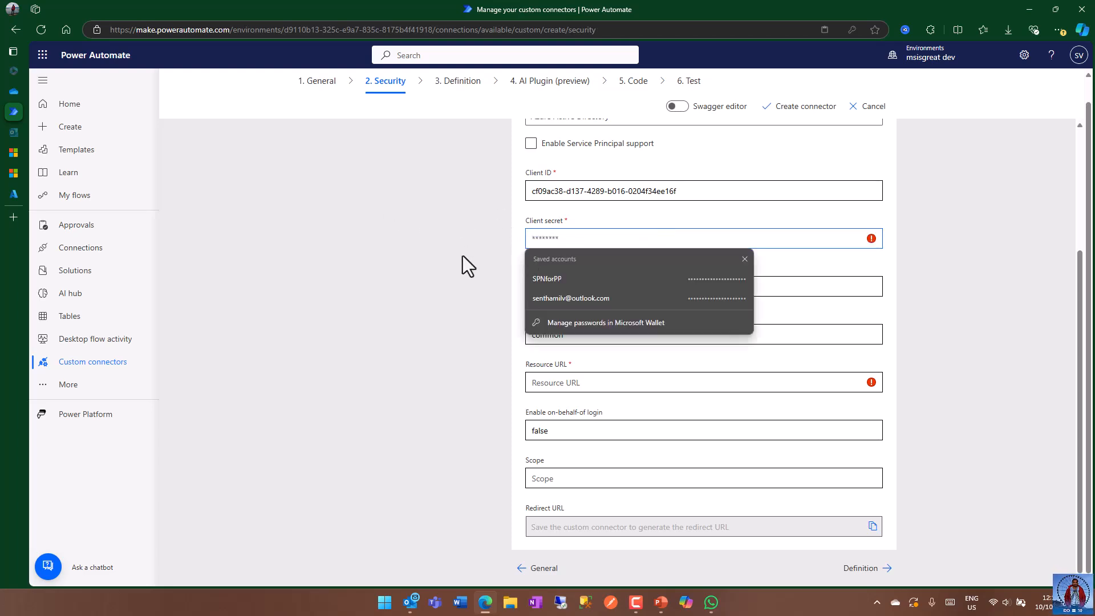
pyautogui.click(428, 251)
# Step: Copy the App secret value from PPApp connector's certificates and secrets in Azure and paste it as the client secret in Power Automate
pyautogui.click(10, 195)
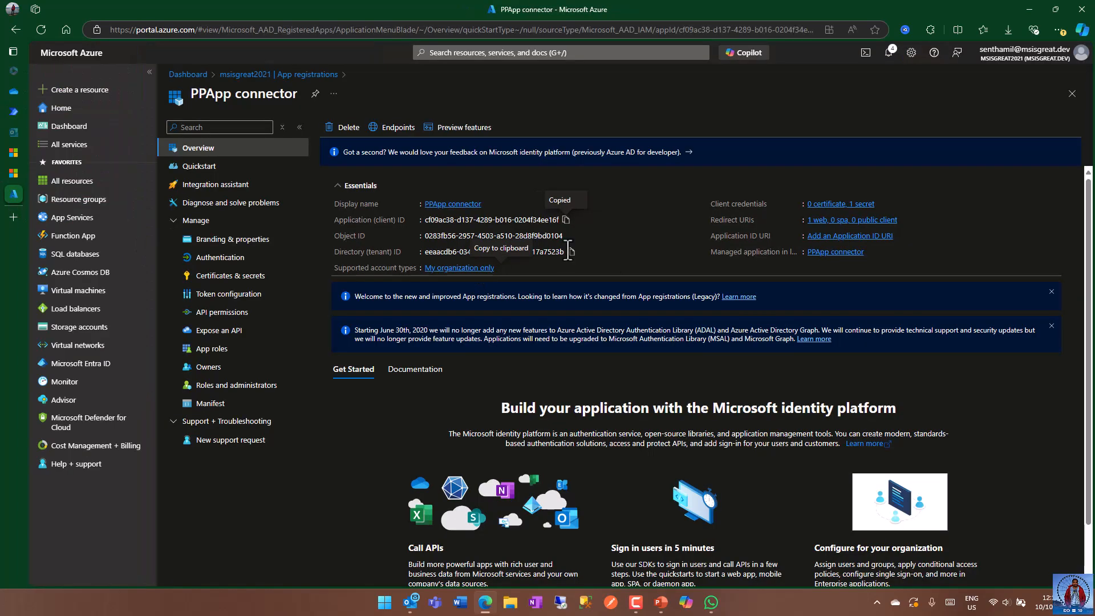
pyautogui.click(299, 277)
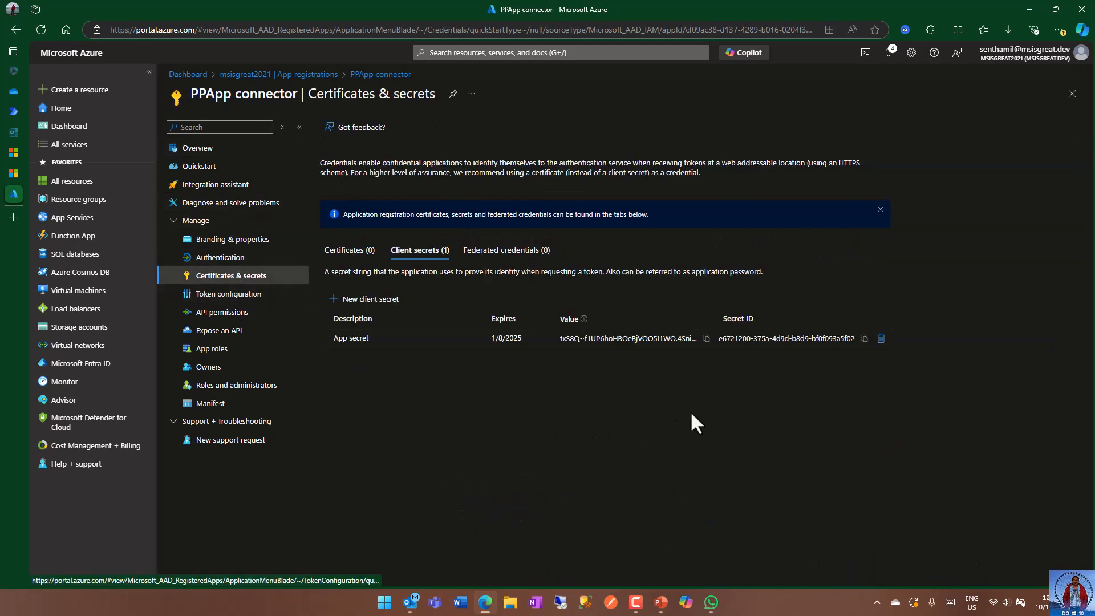
pyautogui.click(707, 341)
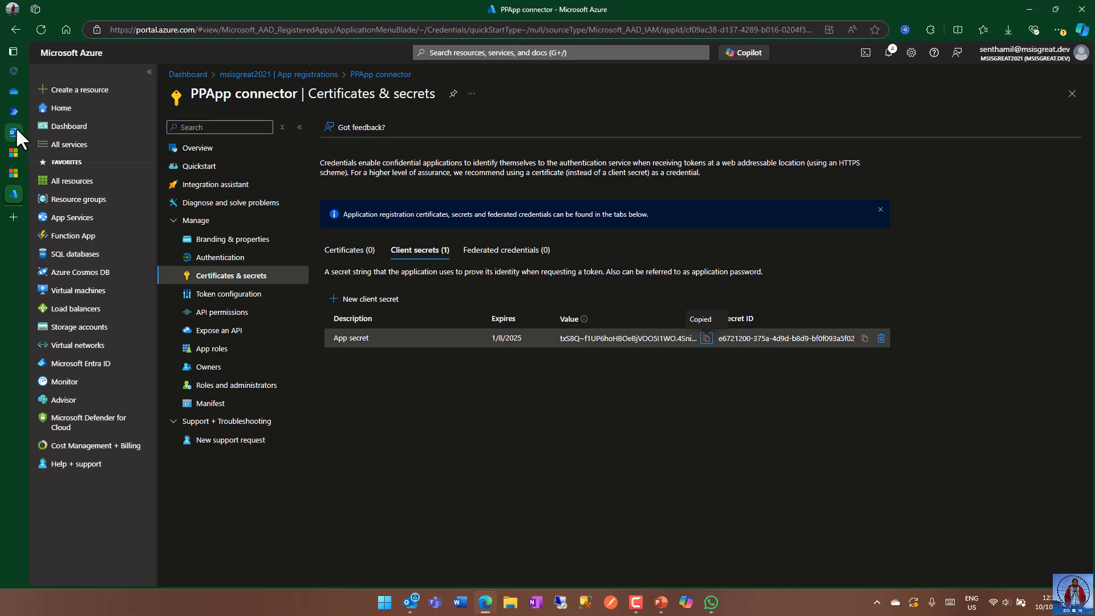
pyautogui.click(17, 111)
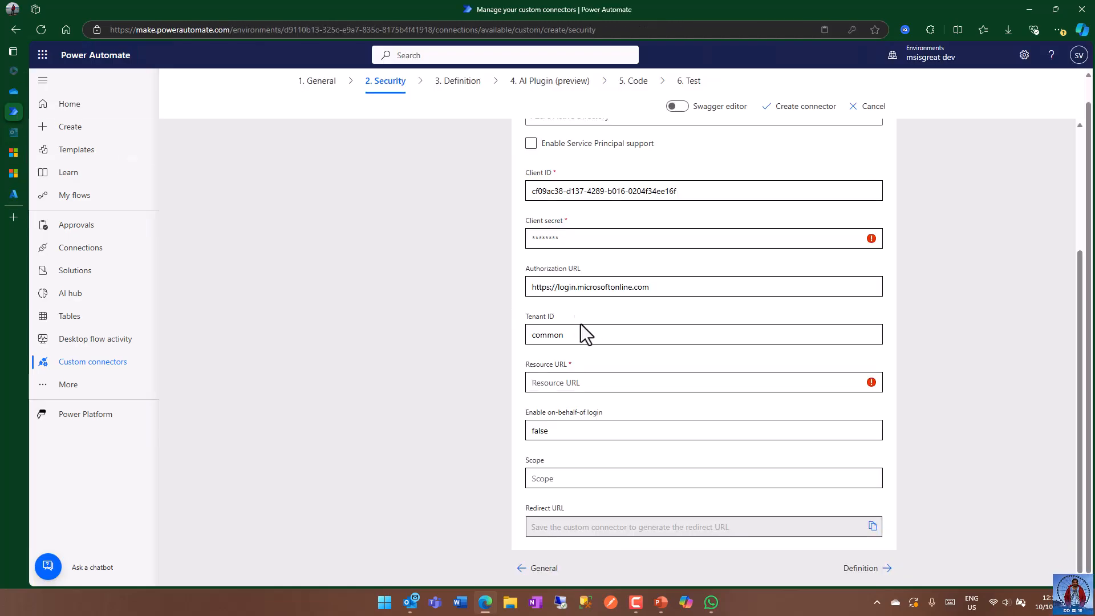
pyautogui.click(580, 238)
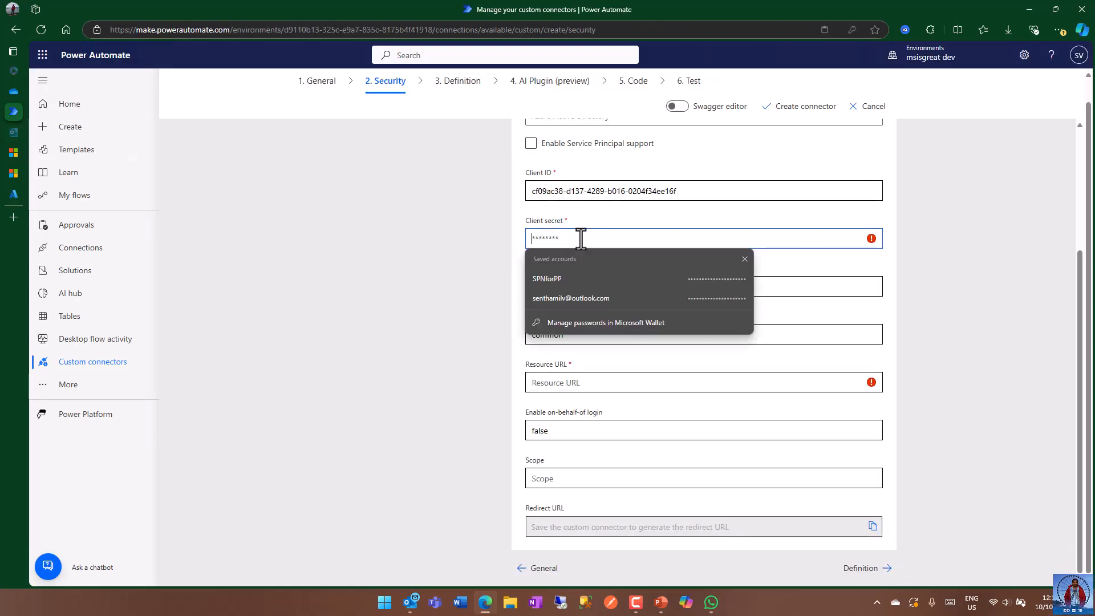
pyautogui.hotkey('ctrl', 'v')
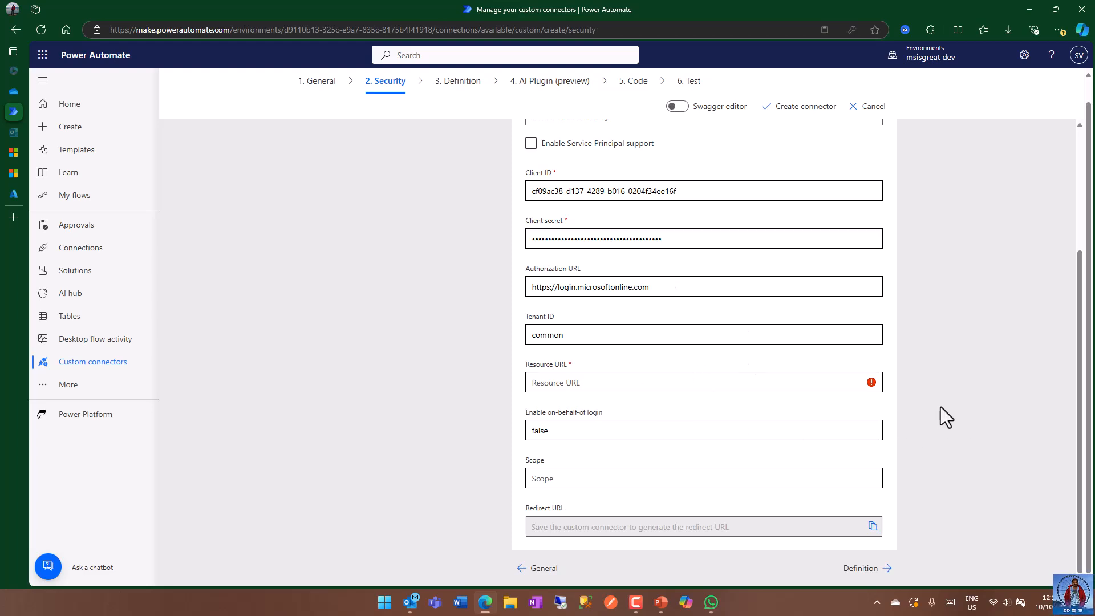
pyautogui.click(574, 383)
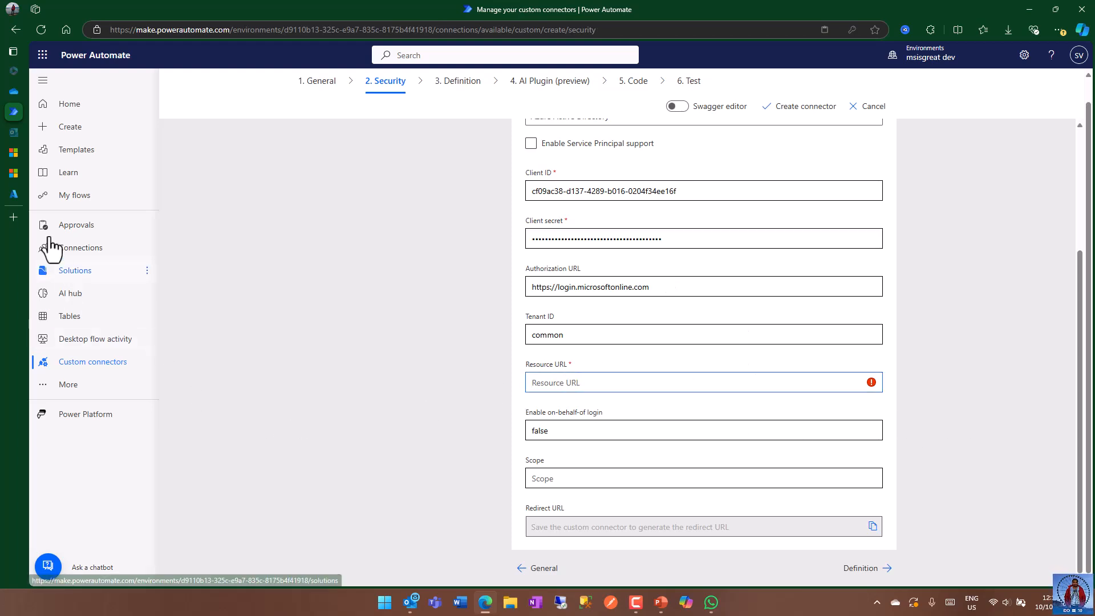
pyautogui.click(15, 173)
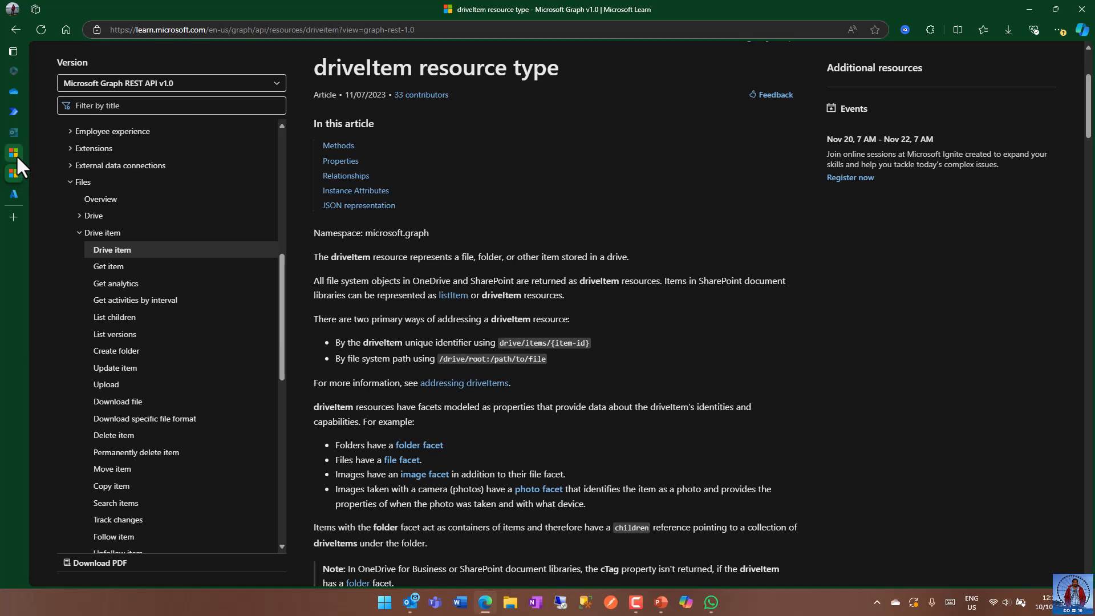
pyautogui.click(15, 155)
pyautogui.click(518, 122)
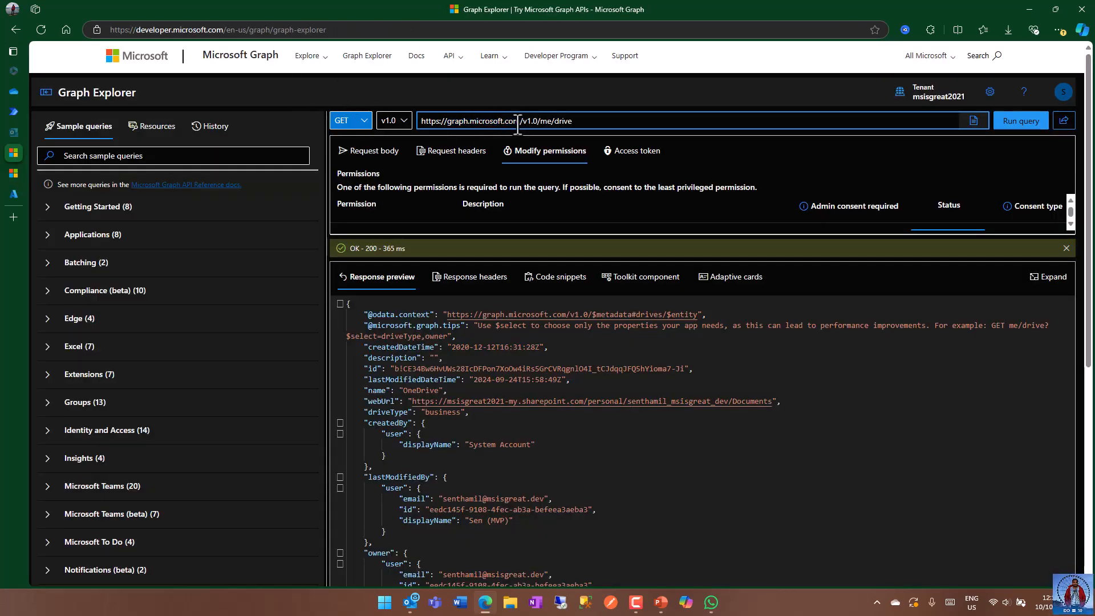
pyautogui.moveTo(518, 121); pyautogui.dragTo(421, 121)
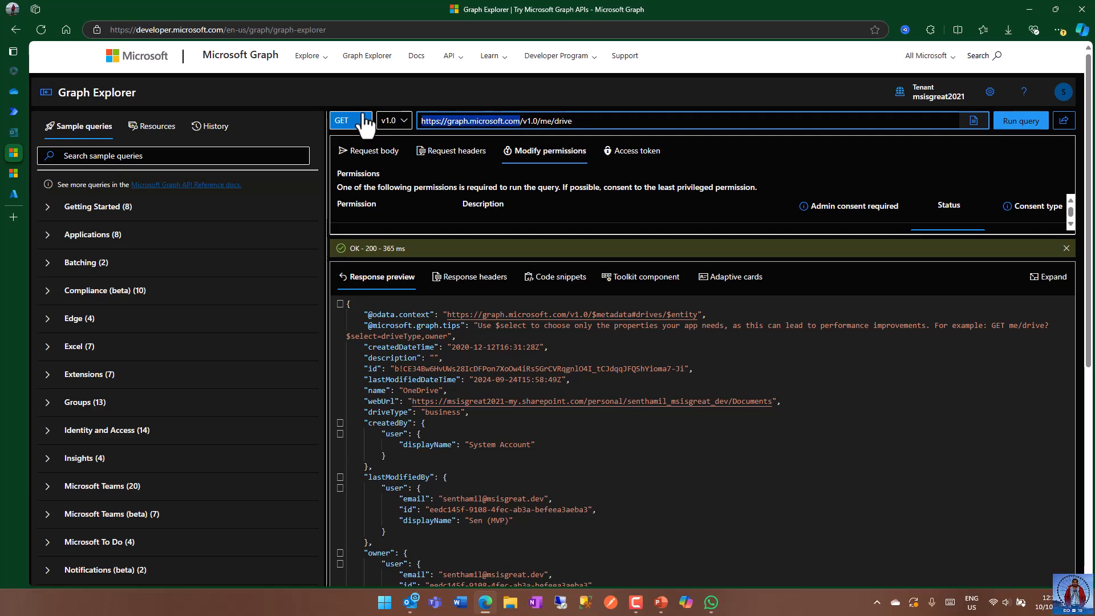
pyautogui.moveTo(19, 139)
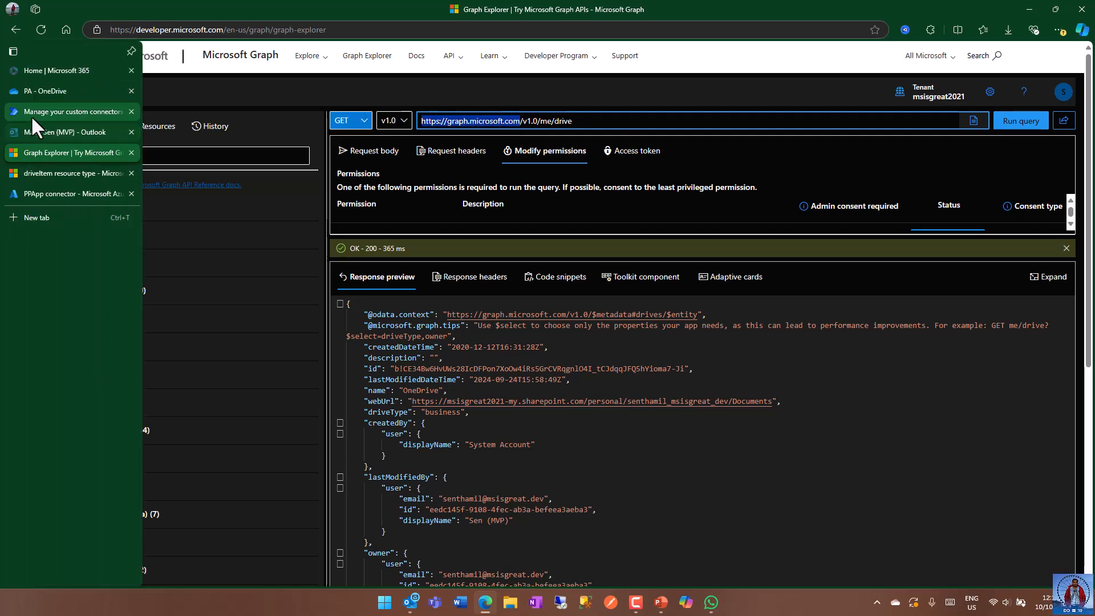
pyautogui.click(29, 114)
pyautogui.hotkey('ctrl', 'v')
pyautogui.click(628, 431)
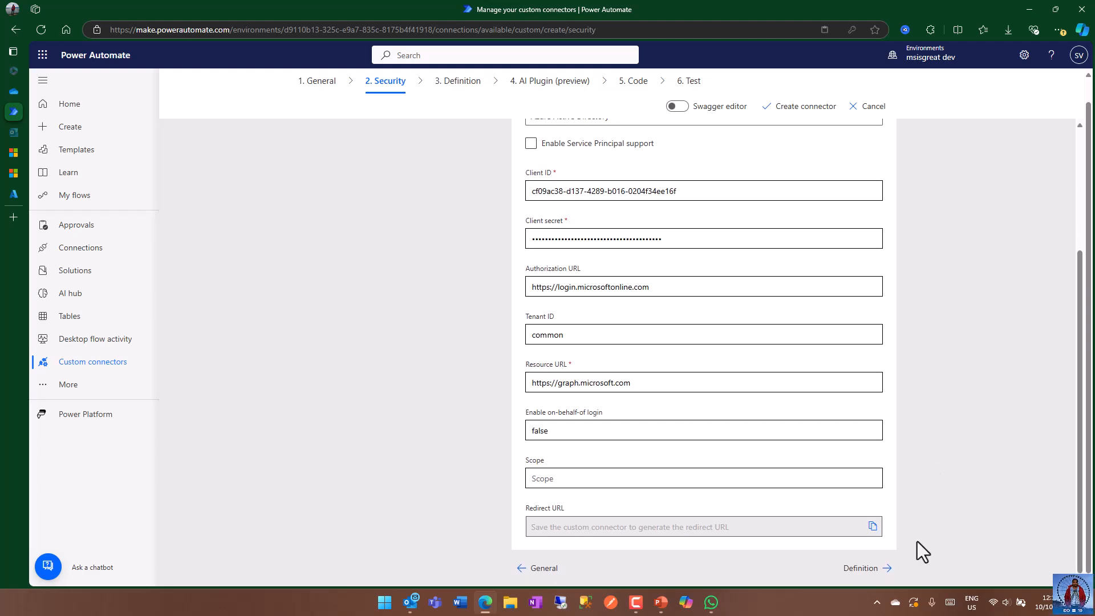
# Step: Proceed to the connector's definition, accept the browser's save-password notice, and add a new action
pyautogui.click(861, 569)
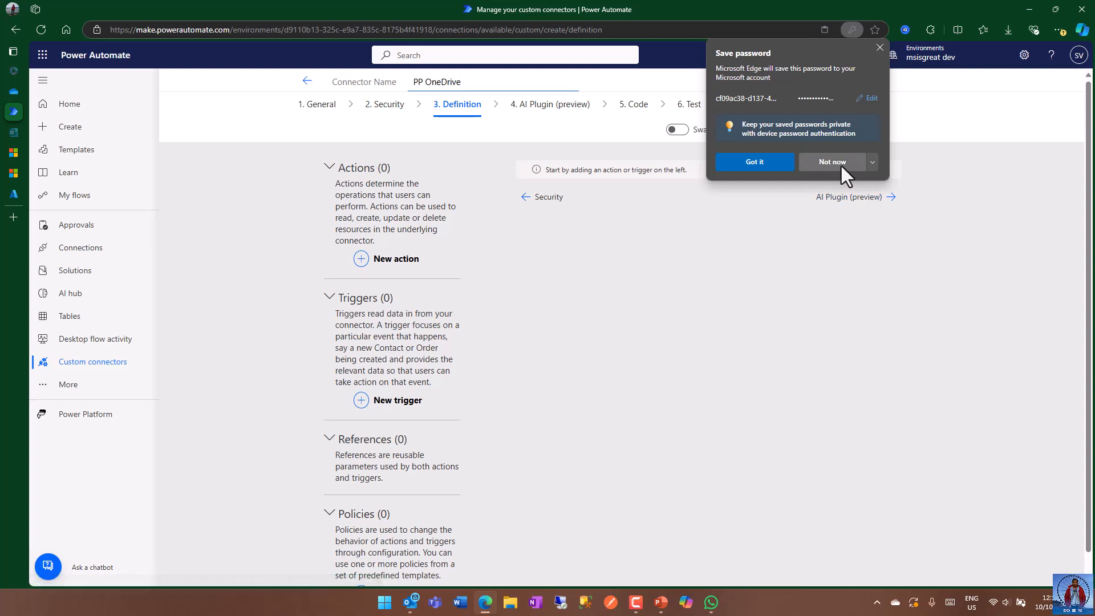
pyautogui.click(761, 164)
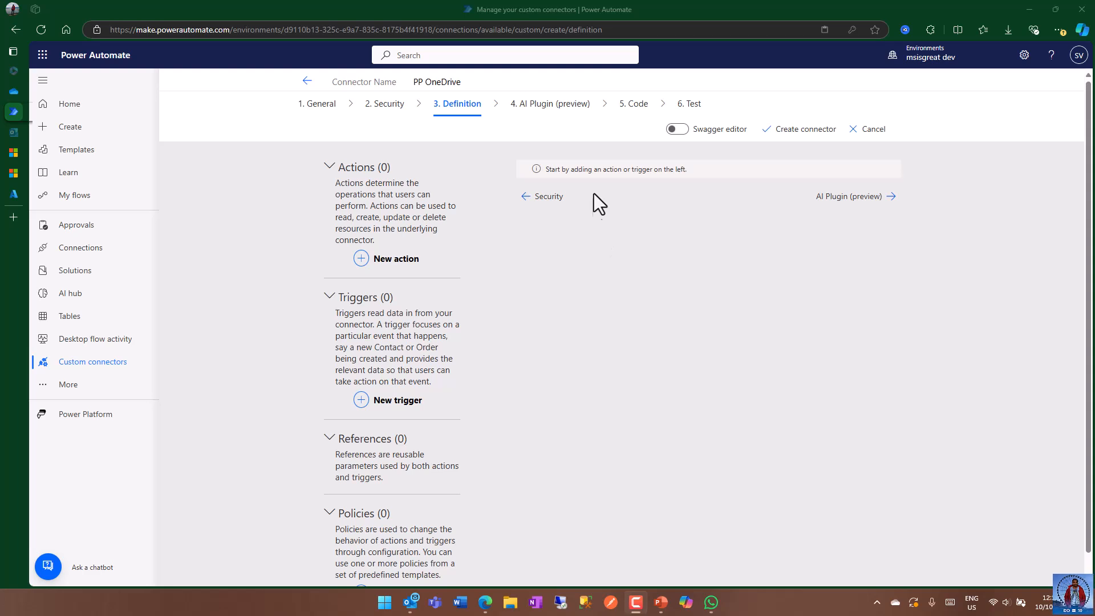
pyautogui.click(394, 259)
# Step: Set the action's summary and description to "Get all drives from my OneDrive" and its operation ID to "ListMyDrives"
pyautogui.click(564, 215)
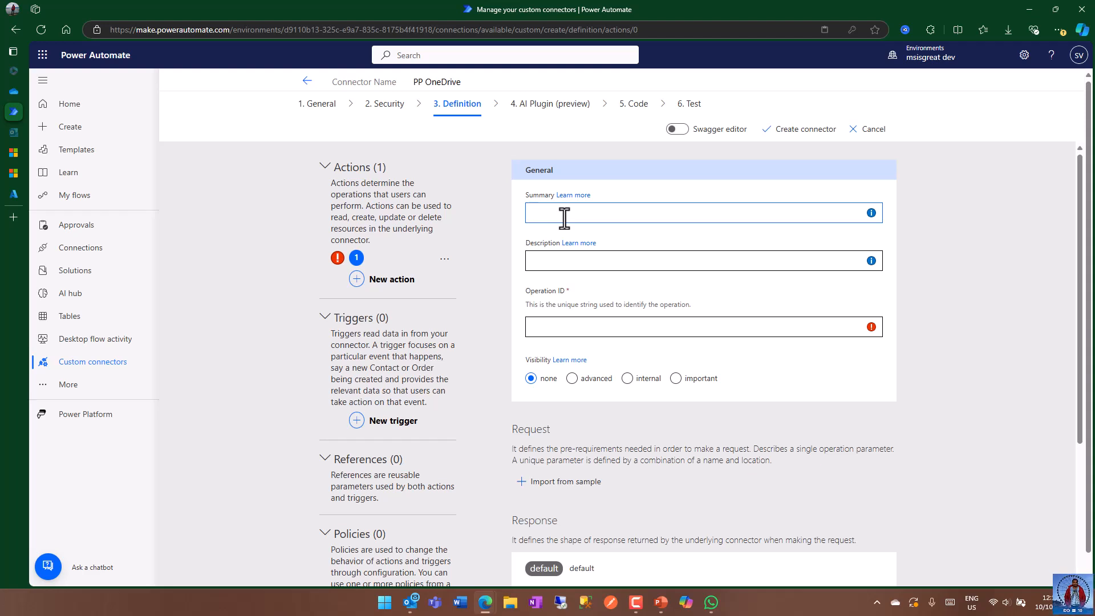
pyautogui.write('Get all drives from my OneDrive')
pyautogui.moveTo(649, 214); pyautogui.dragTo(371, 191)
pyautogui.click(566, 275)
pyautogui.click(574, 263)
pyautogui.hotkey('ctrl', 'v')
pyautogui.click(550, 325)
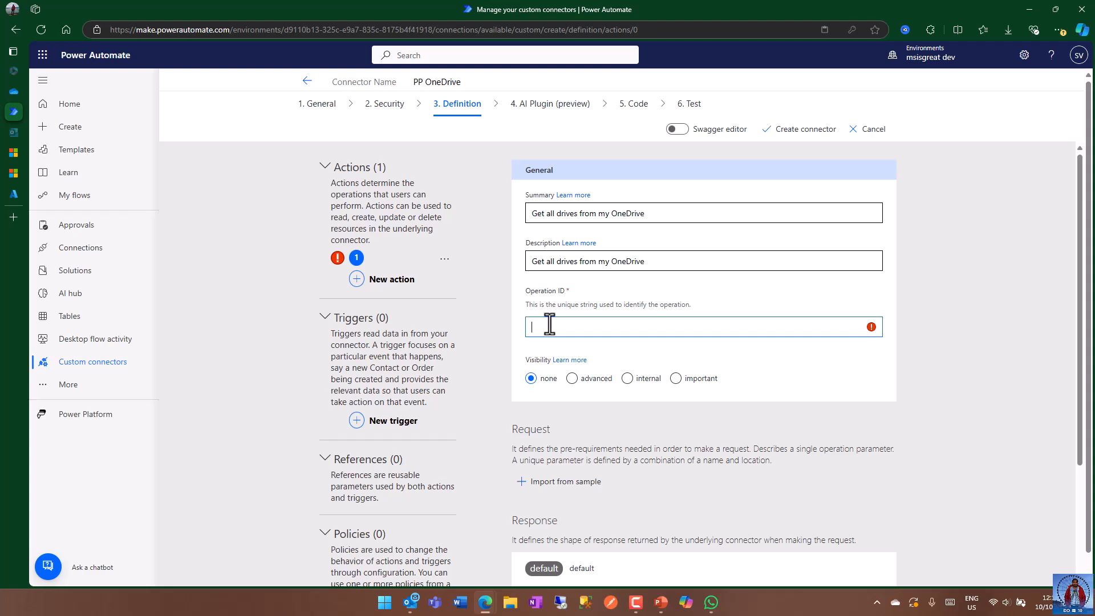
pyautogui.write('ListMyDrives')
pyautogui.click(975, 391)
pyautogui.scroll(-3, 974, 390)
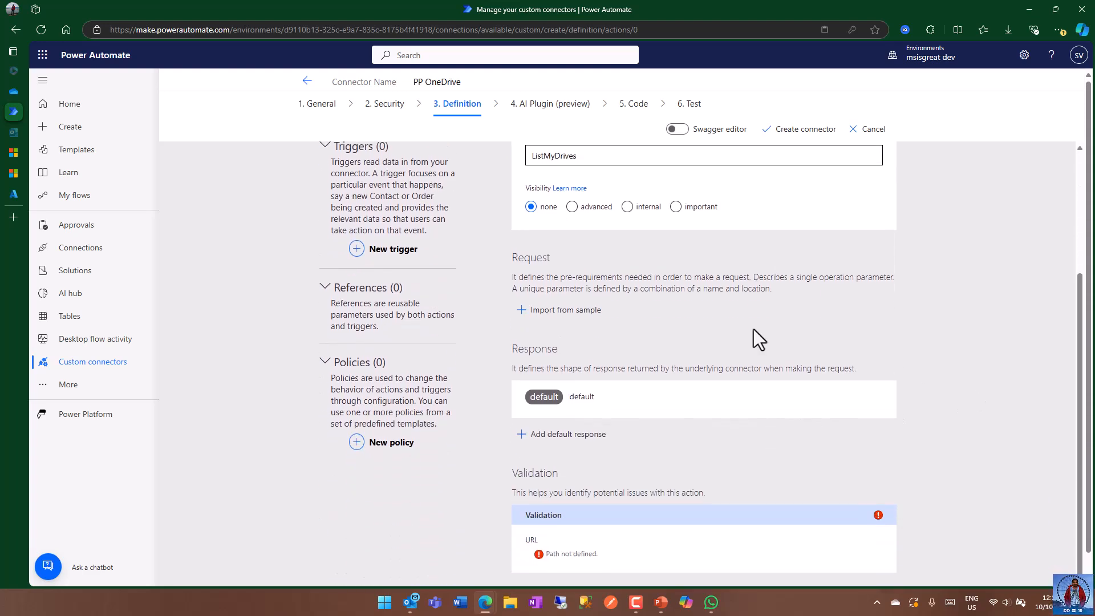
pyautogui.click(580, 312)
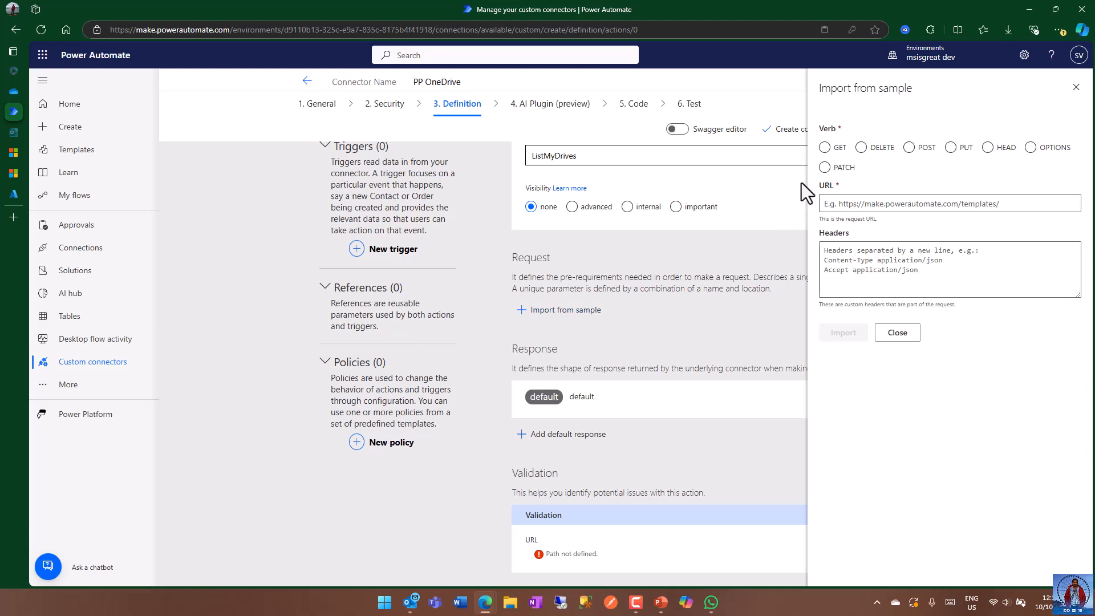
pyautogui.click(855, 203)
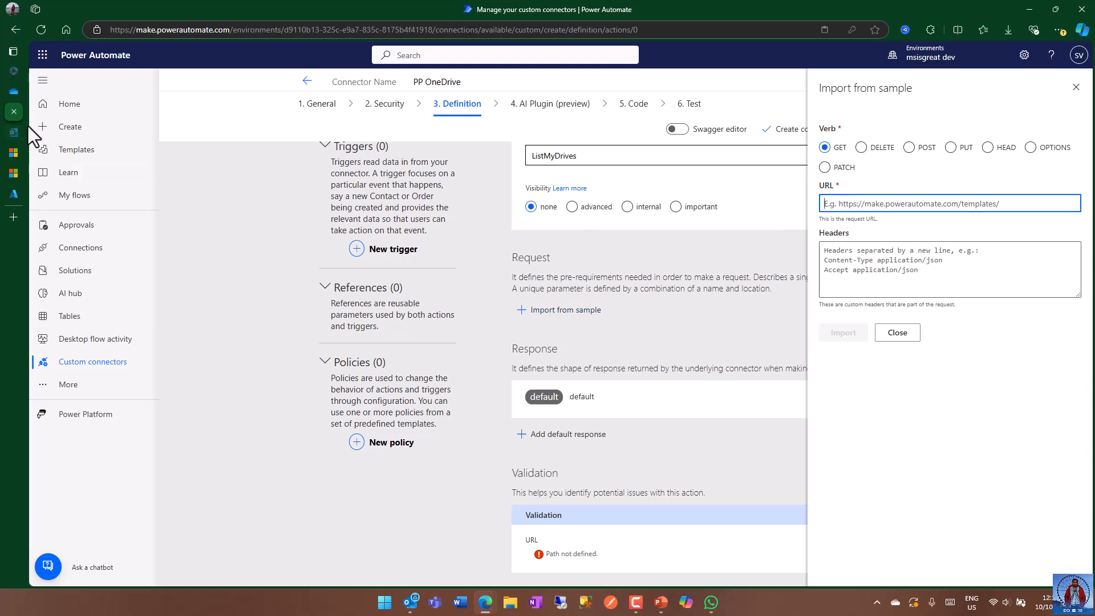
pyautogui.click(44, 155)
pyautogui.moveTo(608, 122); pyautogui.dragTo(406, 126)
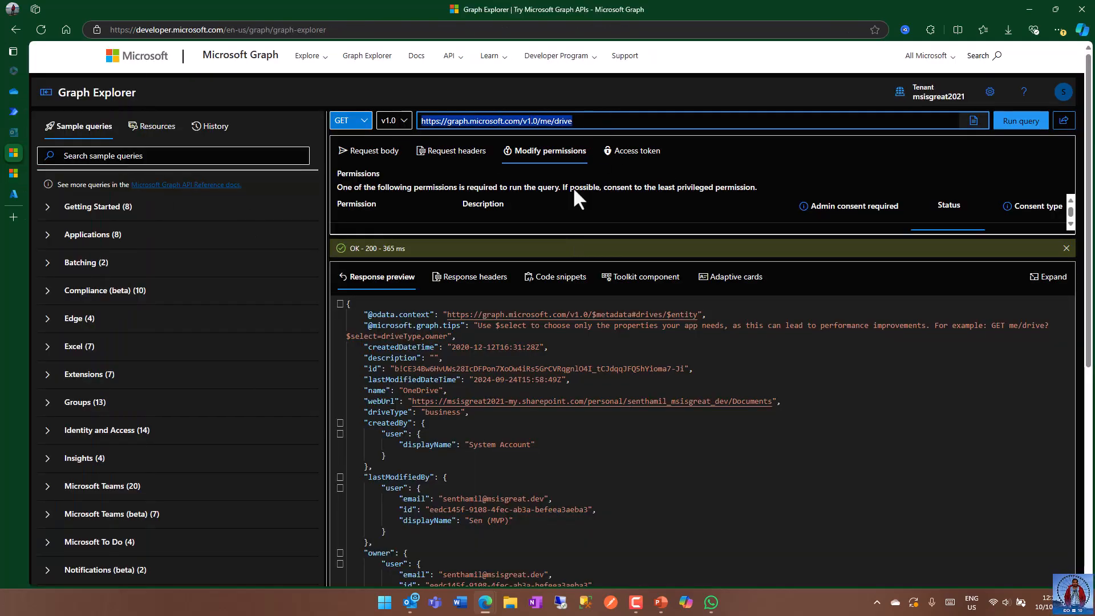
pyautogui.click(22, 117)
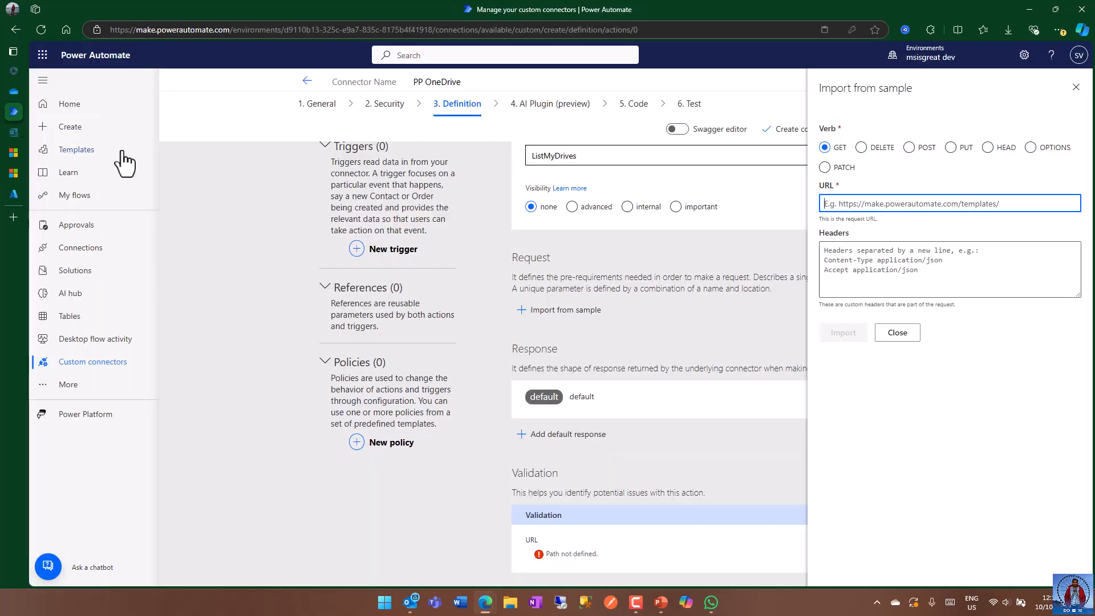
pyautogui.hotkey('ctrl', 'v')
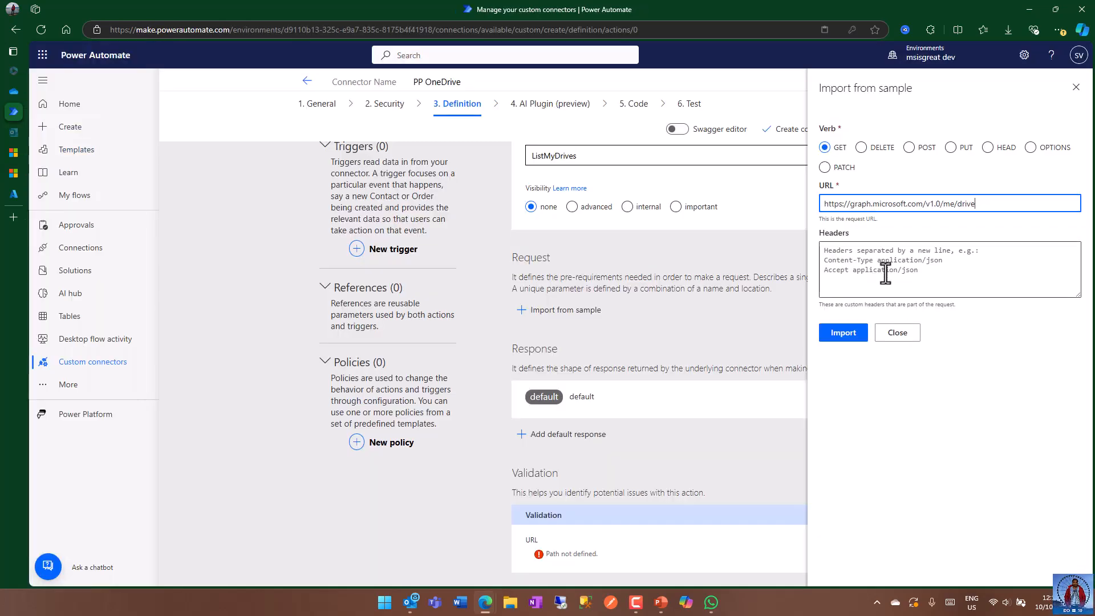
pyautogui.click(855, 342)
pyautogui.scroll(-4, 932, 365)
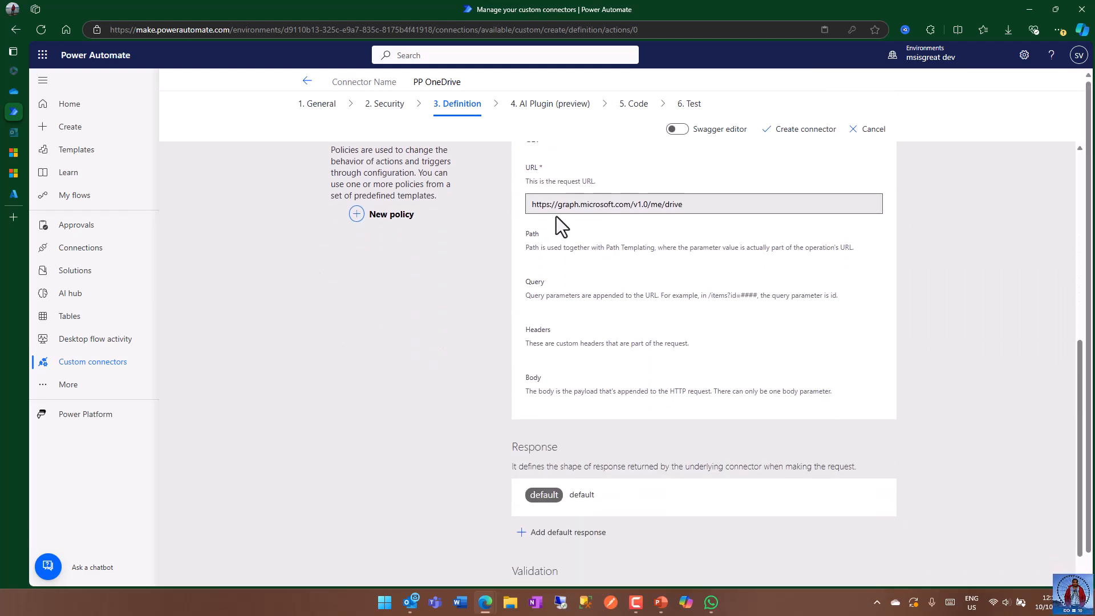
pyautogui.scroll(1, 686, 217)
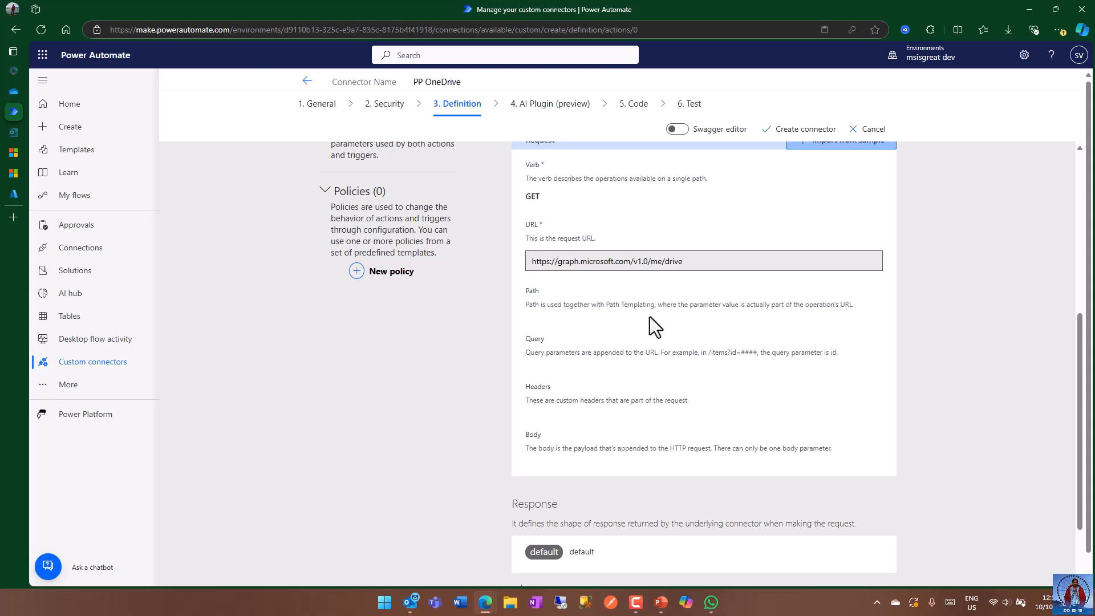
pyautogui.scroll(-3, 656, 343)
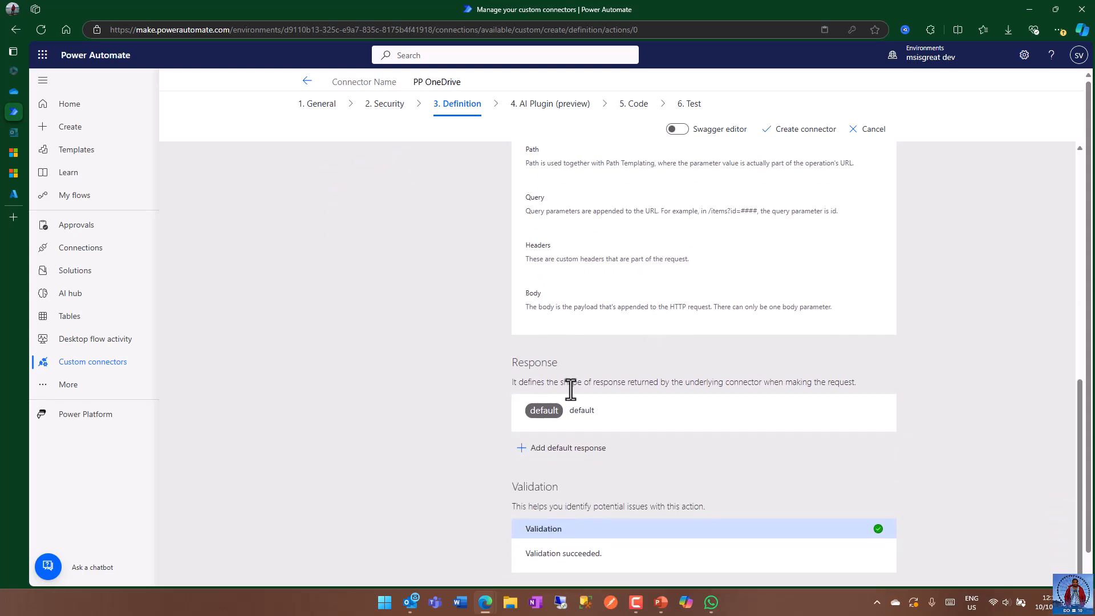
pyautogui.click(554, 410)
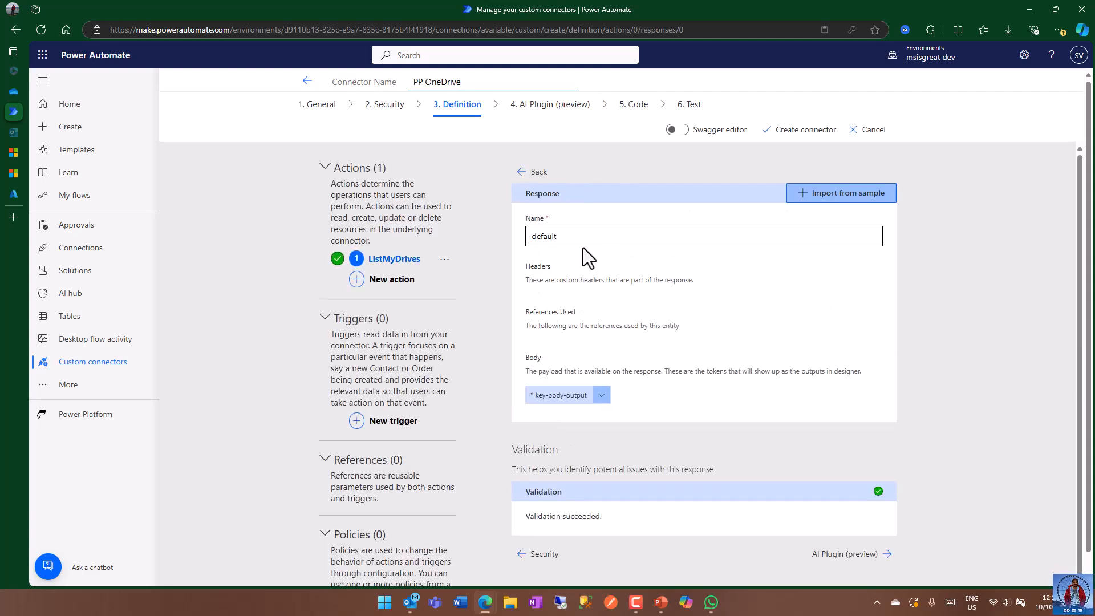
pyautogui.click(850, 197)
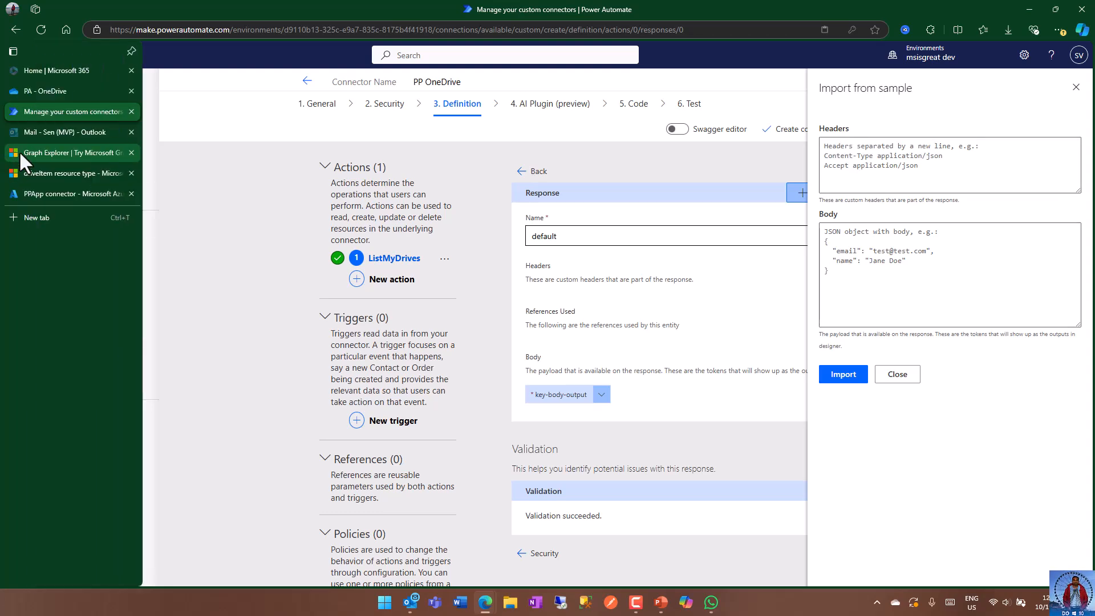
pyautogui.click(52, 153)
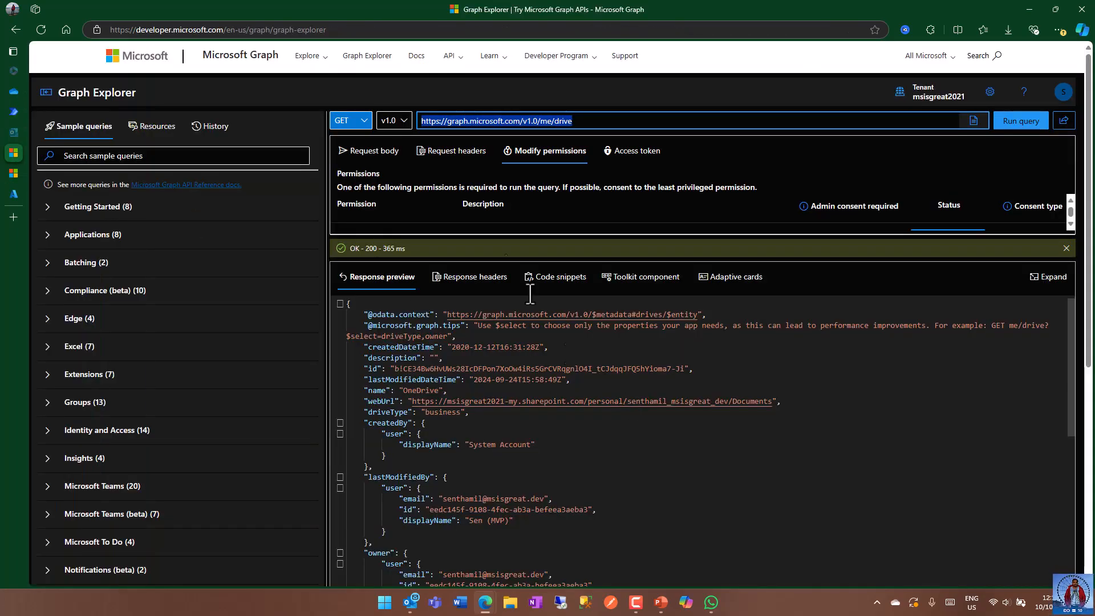
pyautogui.click(606, 119)
pyautogui.click(1021, 121)
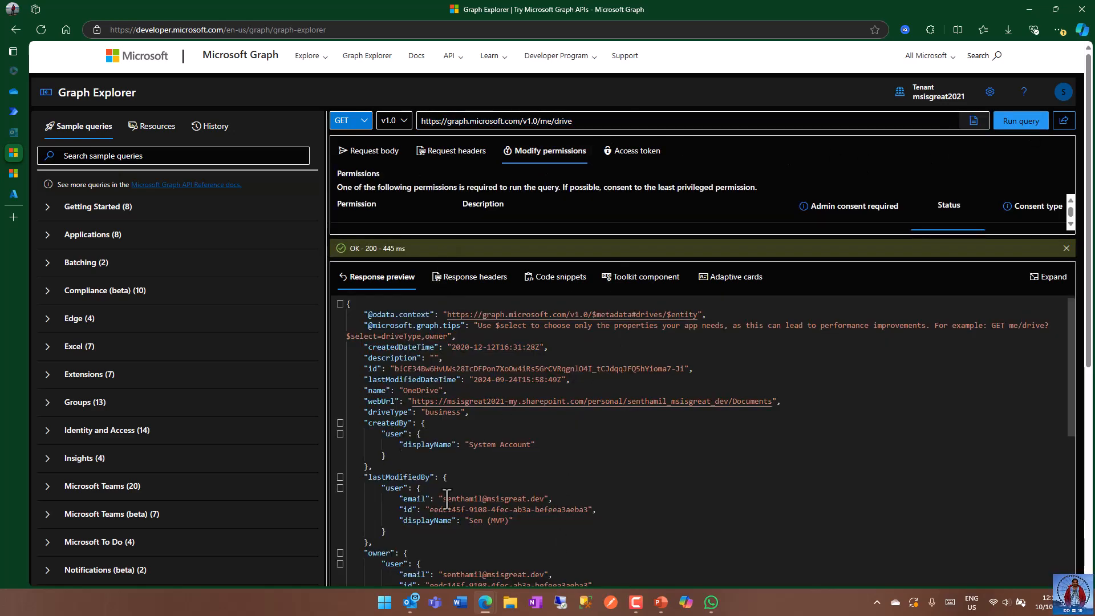
# Step: Copy all four response headers from Graph Explorer and paste them as the sample response's headers in Power Automate
pyautogui.click(467, 288)
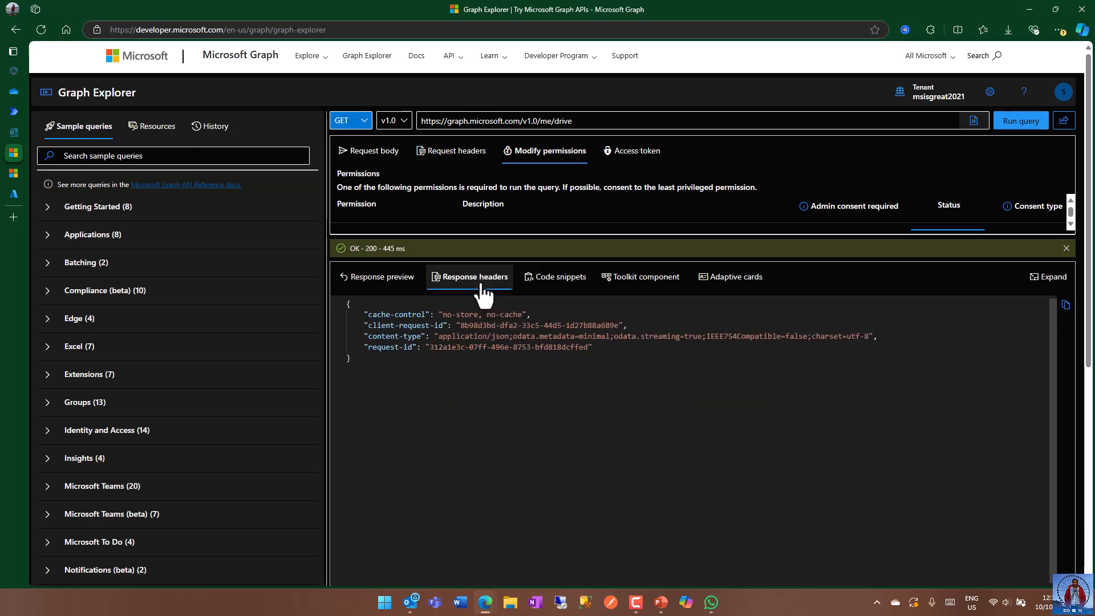
pyautogui.moveTo(365, 315); pyautogui.dragTo(594, 347)
pyautogui.hotkey('ctrl', 'c')
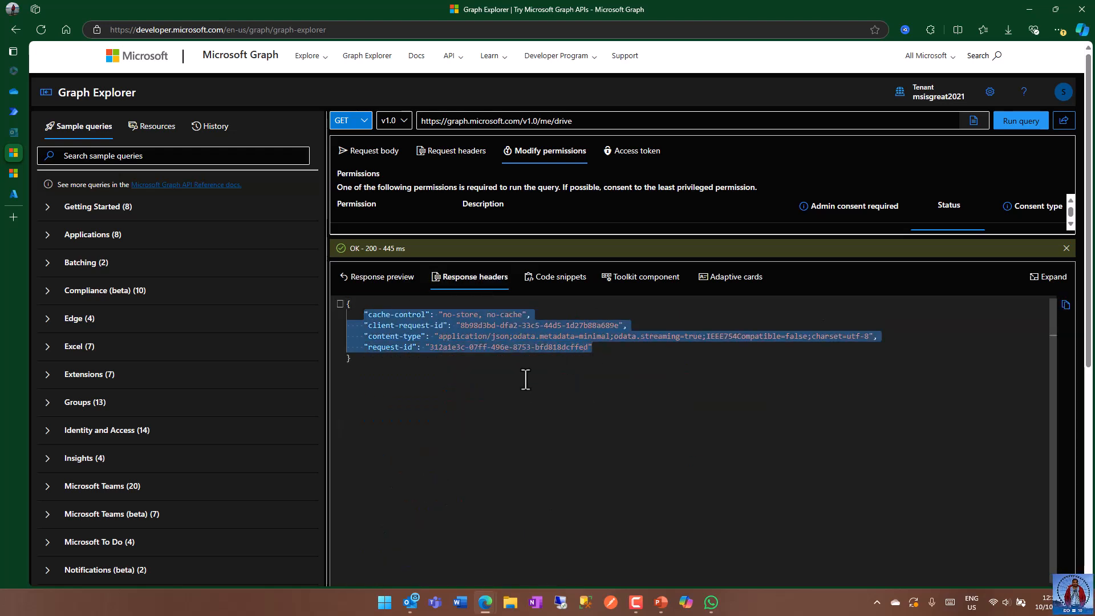
pyautogui.click(23, 112)
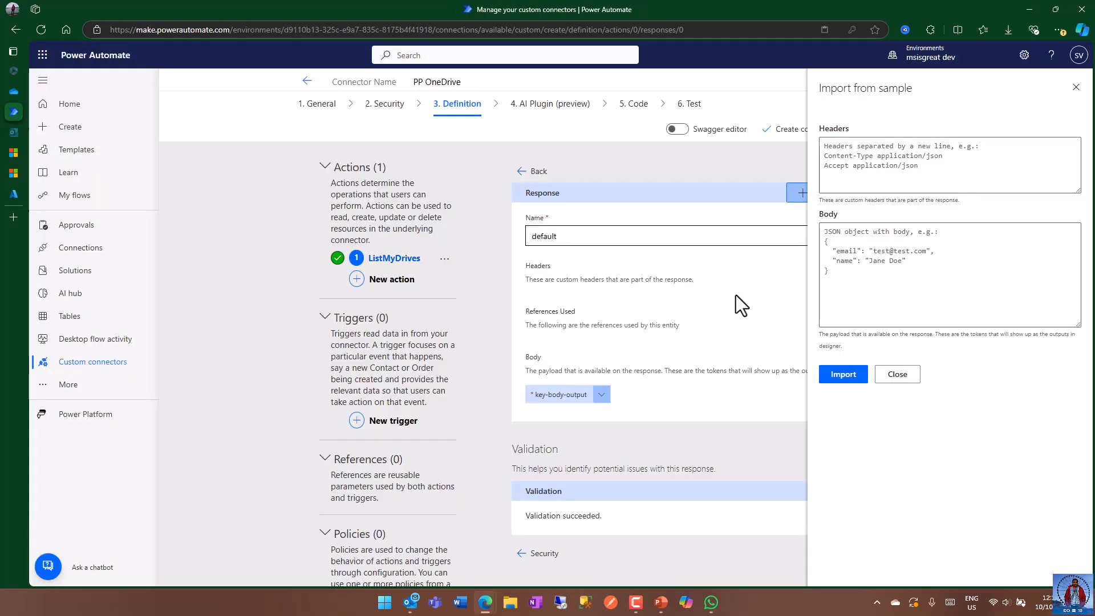
pyautogui.click(874, 170)
pyautogui.hotkey('ctrl', 'v')
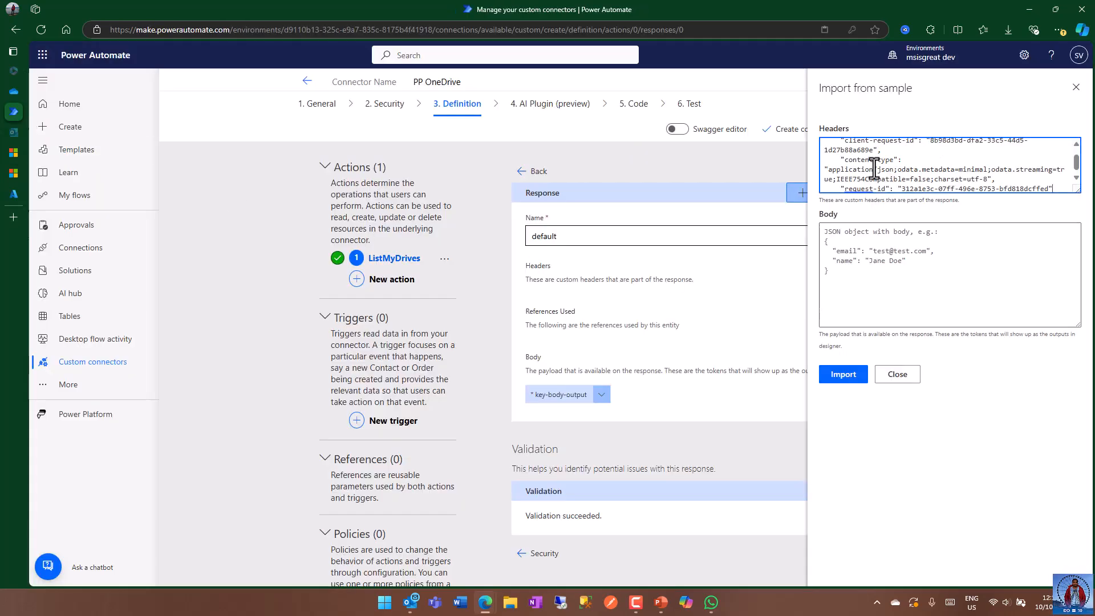
# Step: Select and copy the complete JSON response body of the me/drive query in Graph Explorer
pyautogui.click(18, 155)
pyautogui.click(572, 401)
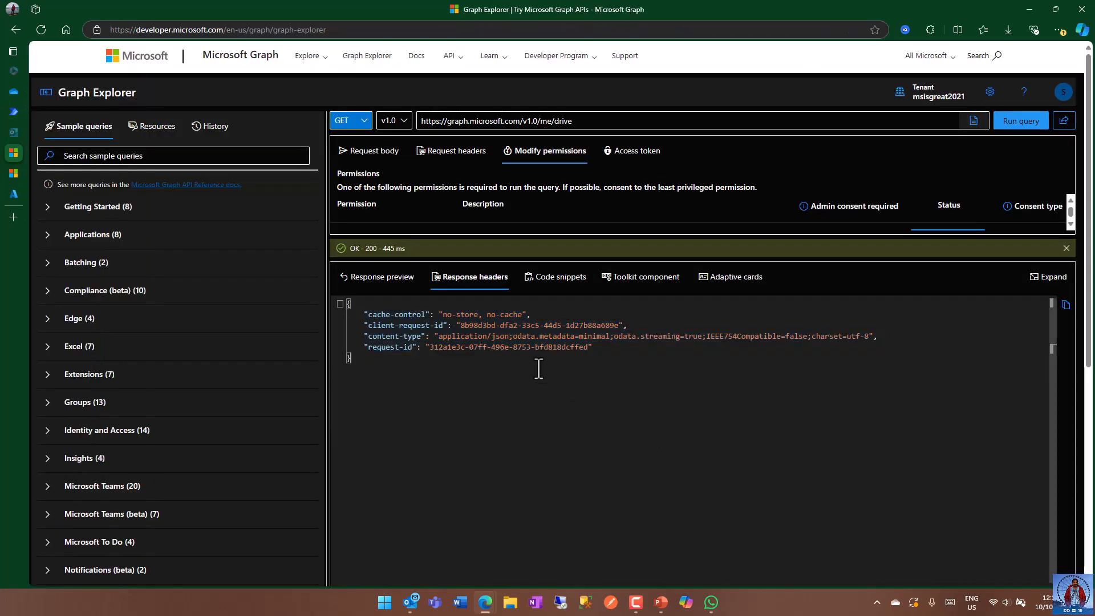
pyautogui.click(401, 278)
pyautogui.click(554, 345)
pyautogui.moveTo(348, 303); pyautogui.dragTo(472, 599)
pyautogui.scroll(-6, 622, 491)
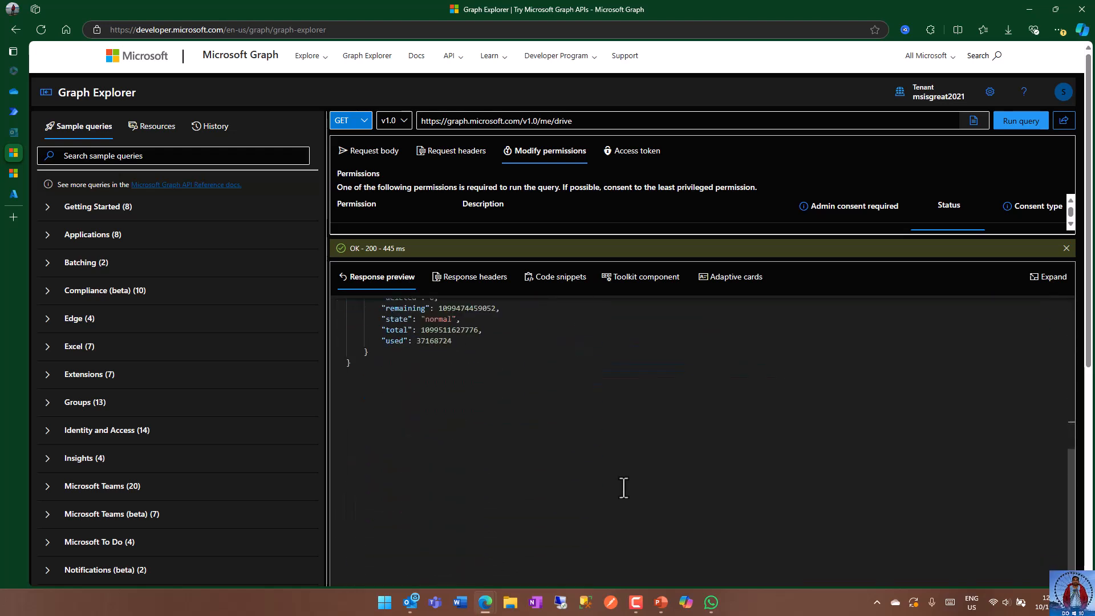
pyautogui.keyDown('shift'); pyautogui.click(410, 365); pyautogui.keyUp('shift')
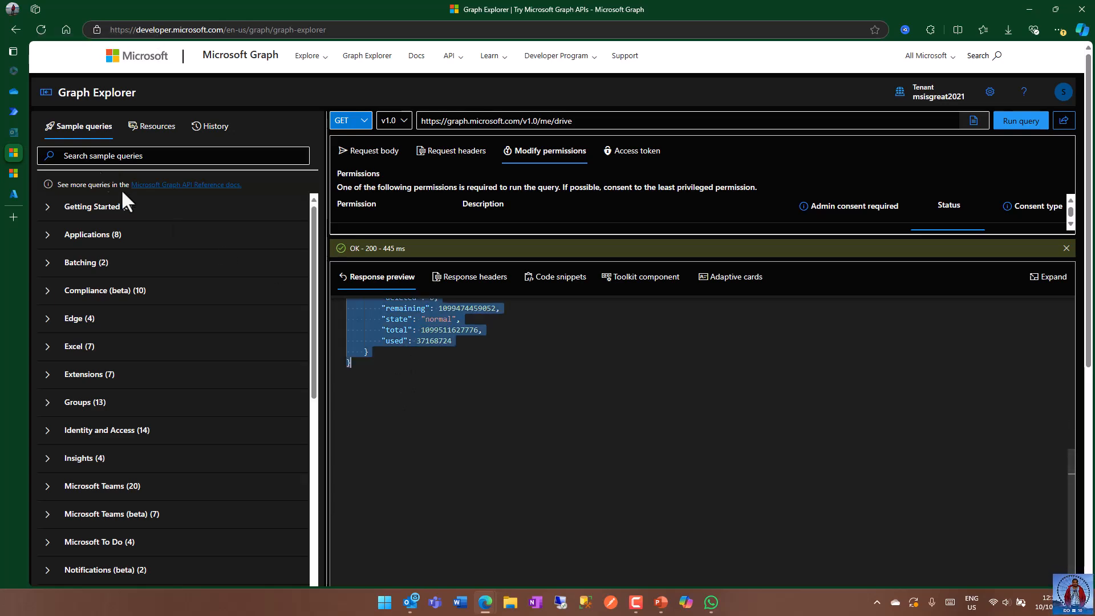
# Step: Paste the copied JSON as the sample response's body in Power Automate, import the sample and close the import form
pyautogui.click(13, 111)
pyautogui.click(874, 280)
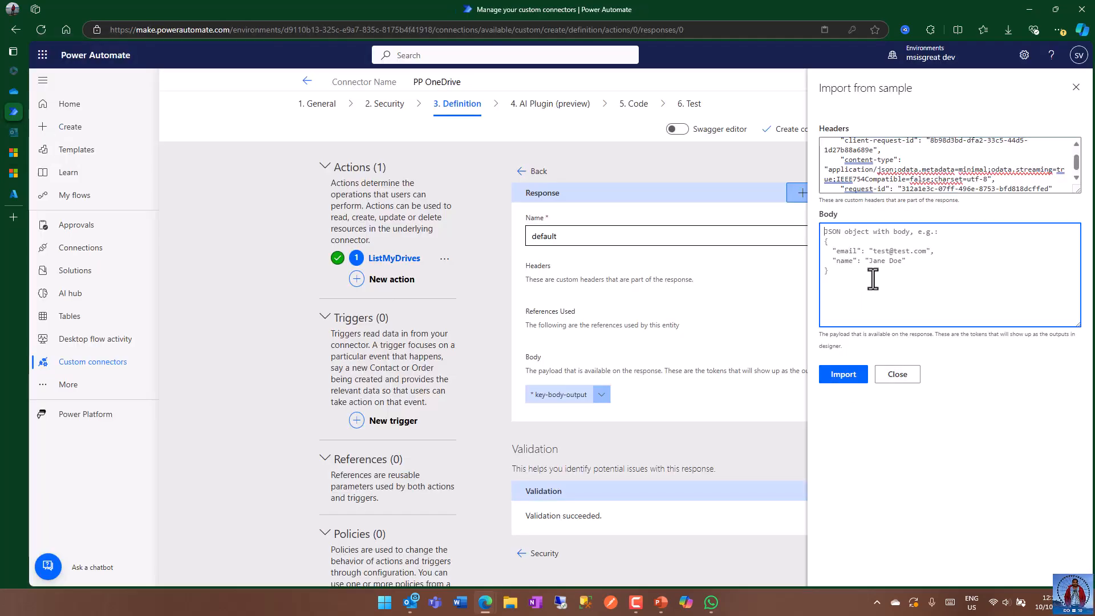
pyautogui.hotkey('ctrl', 'v')
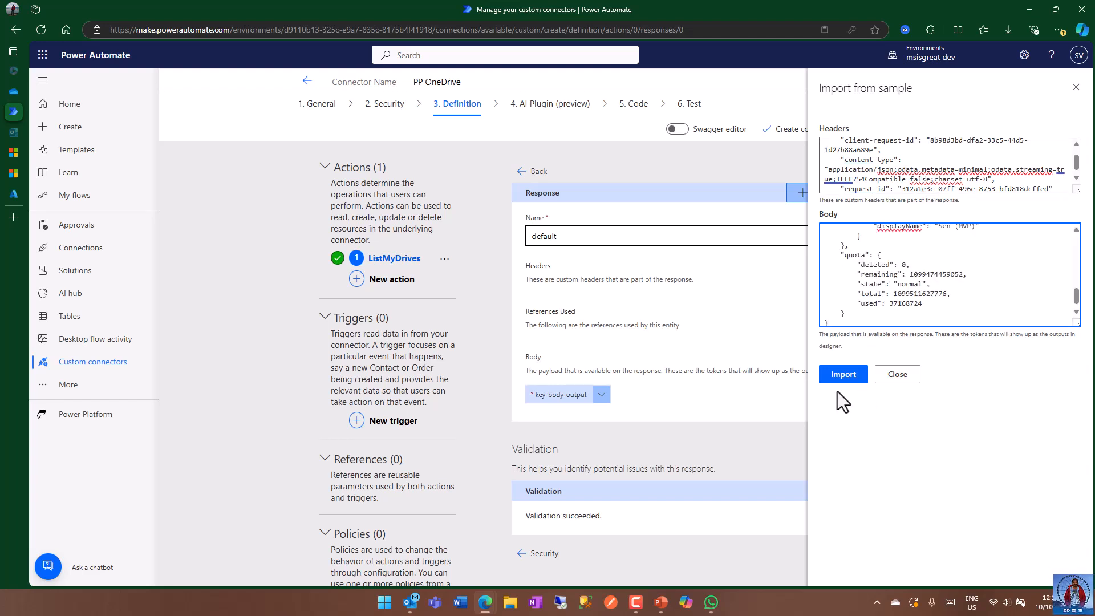
pyautogui.click(844, 376)
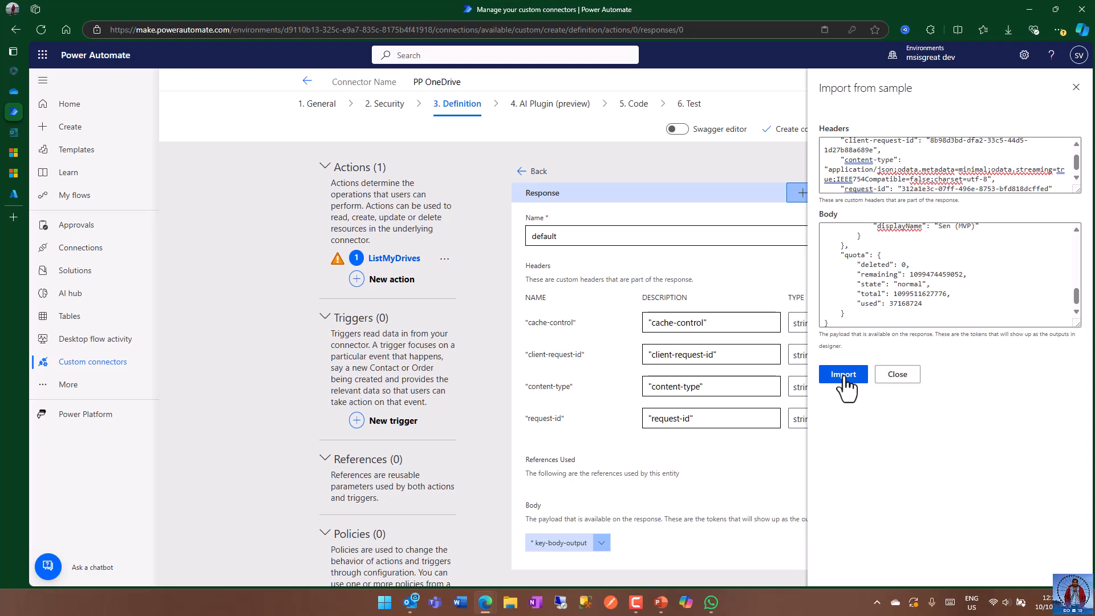
pyautogui.click(1076, 87)
# Step: Examine the default response's headers, body and validation in Power Automate and compare them with the JSON response in Graph Explorer
pyautogui.scroll(-2, 924, 392)
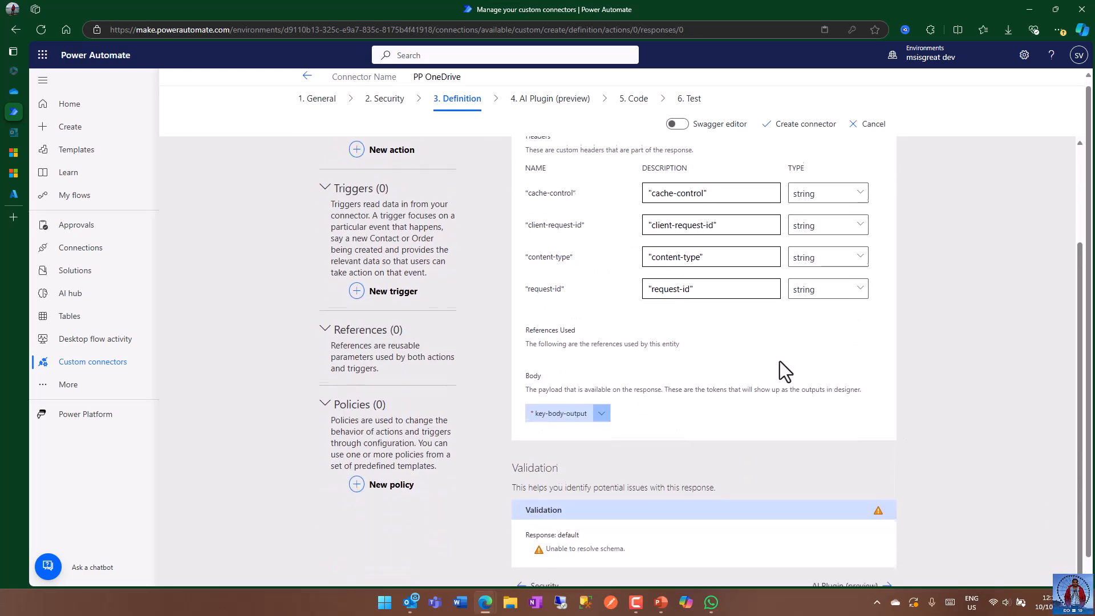
pyautogui.scroll(-1, 780, 362)
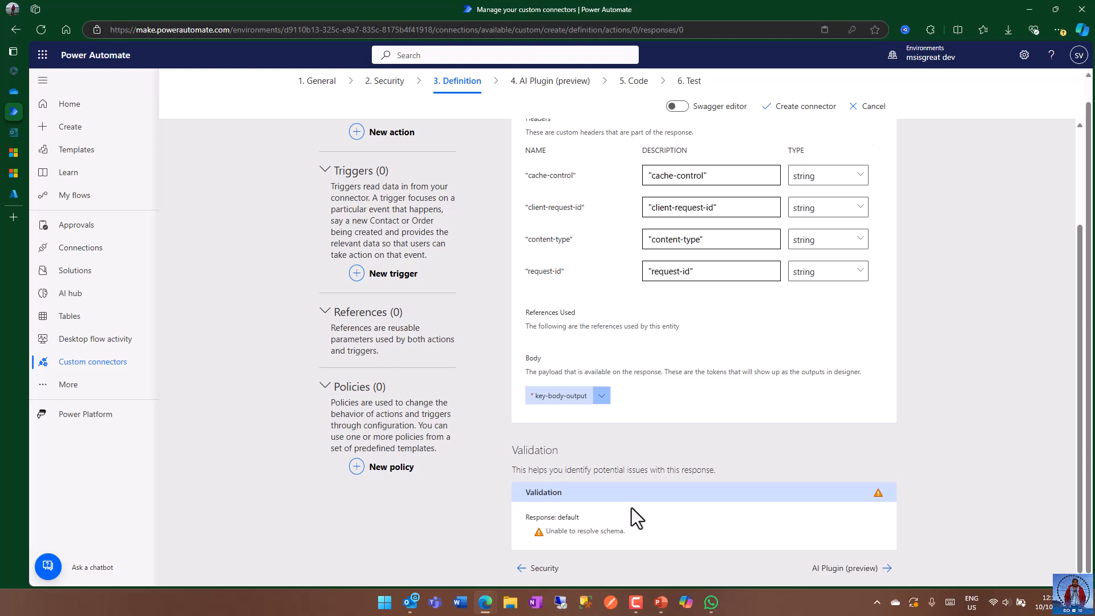
pyautogui.moveTo(43, 194)
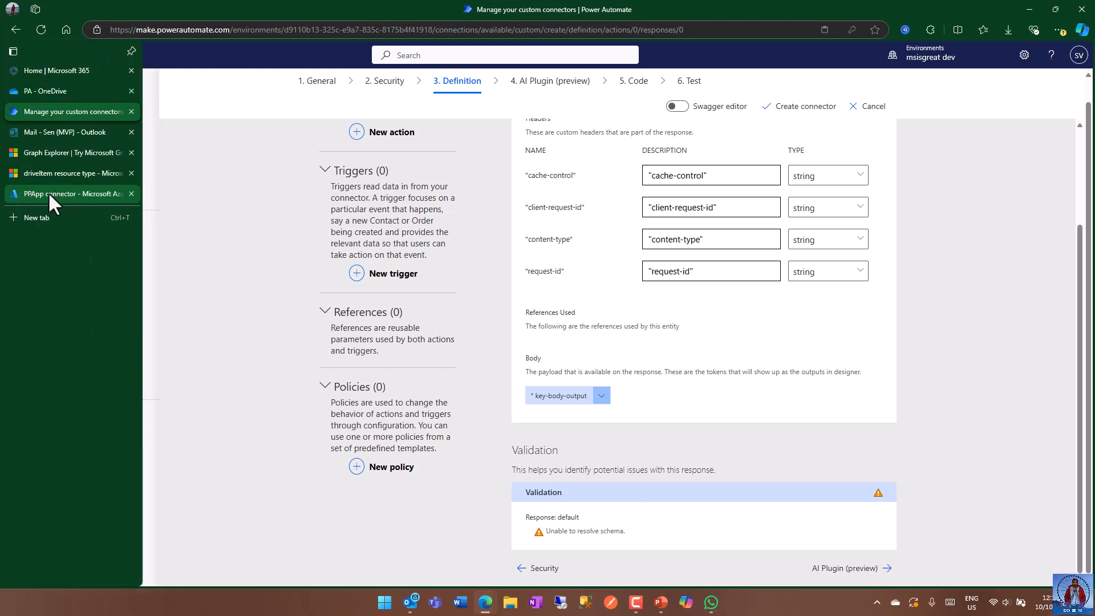
pyautogui.click(59, 154)
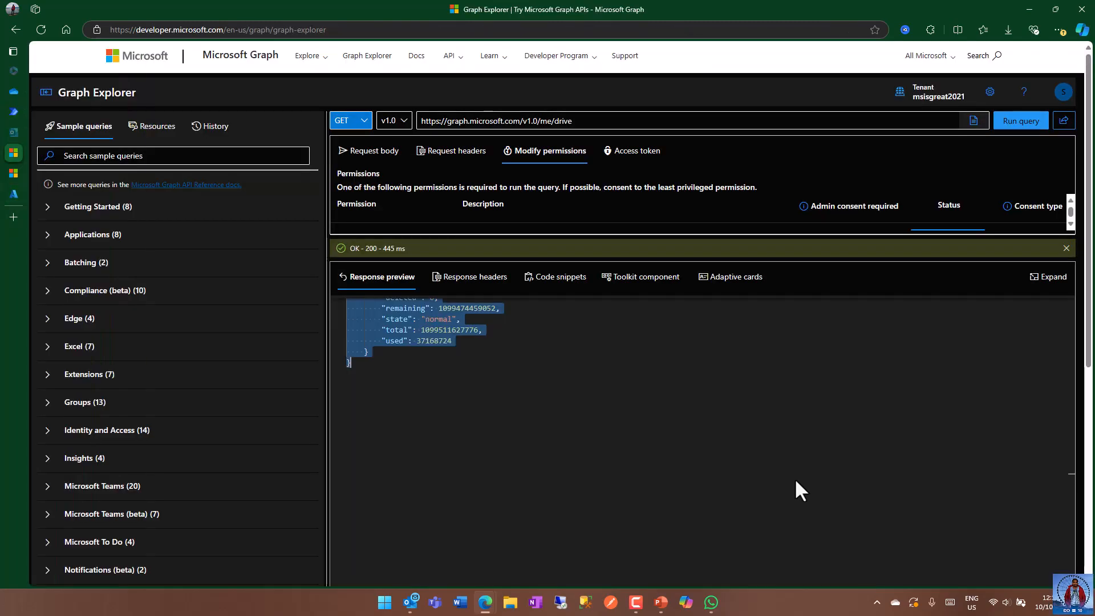
pyautogui.click(584, 410)
pyautogui.scroll(6, 590, 395)
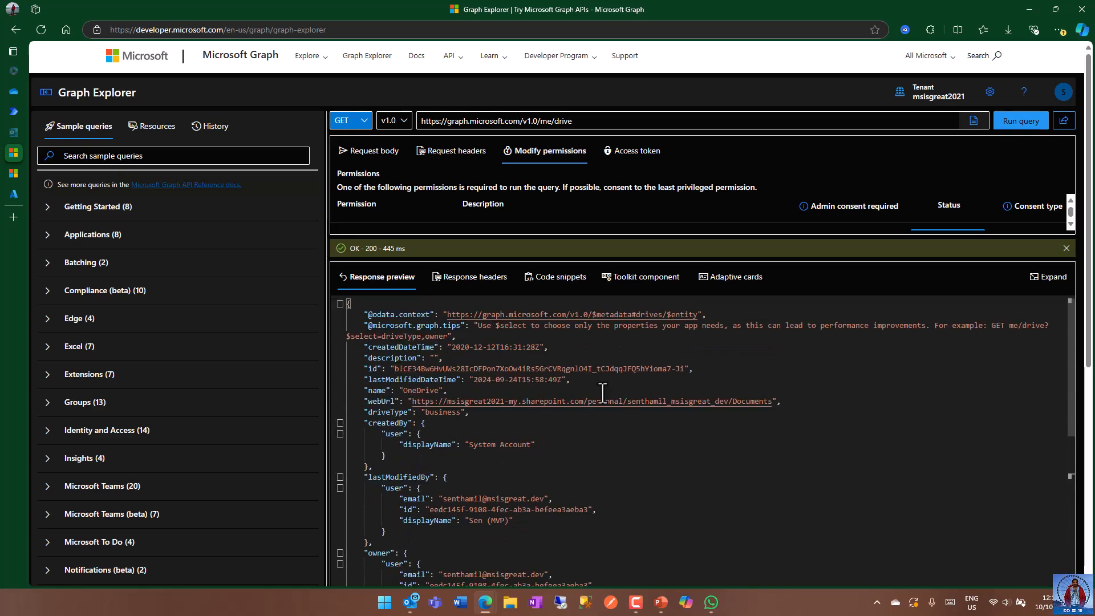
pyautogui.scroll(-2, 483, 369)
pyautogui.scroll(-3, 483, 370)
pyautogui.scroll(5, 483, 370)
pyautogui.scroll(1, 483, 369)
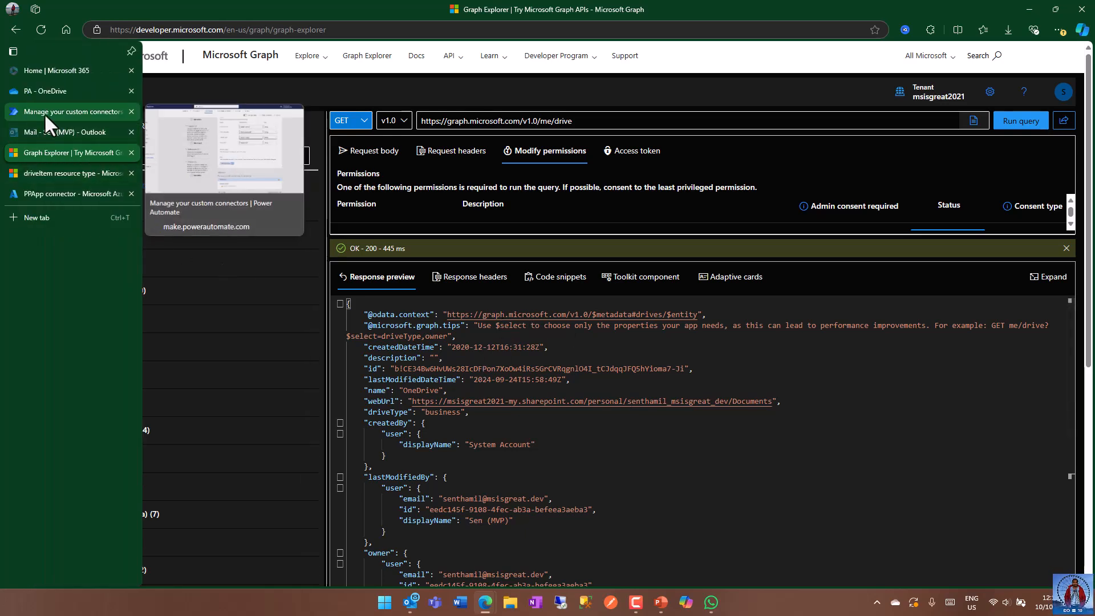
pyautogui.click(44, 113)
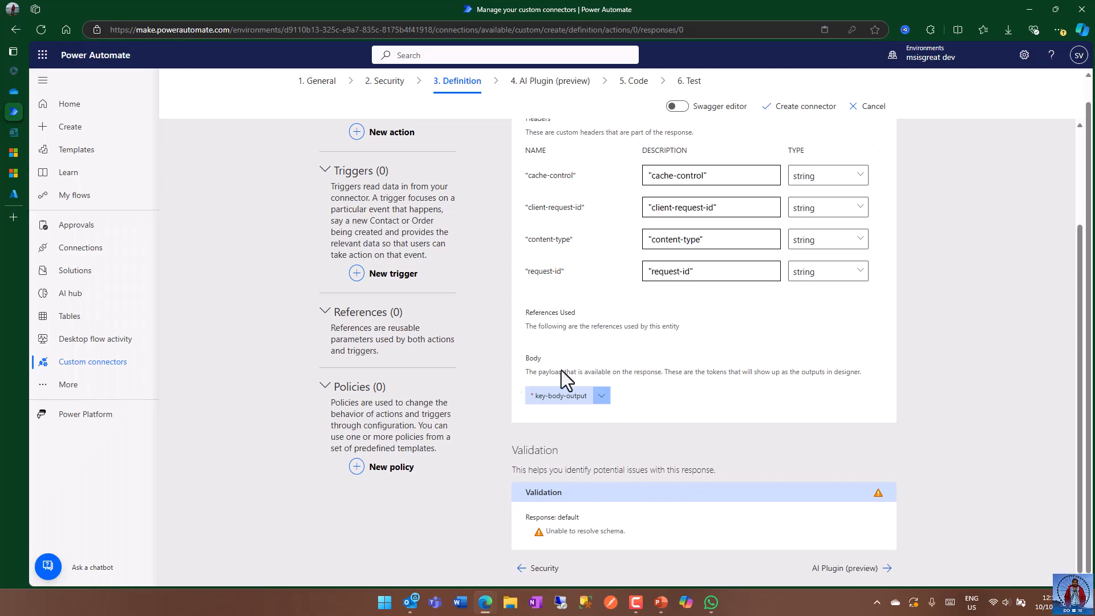
pyautogui.scroll(2, 726, 441)
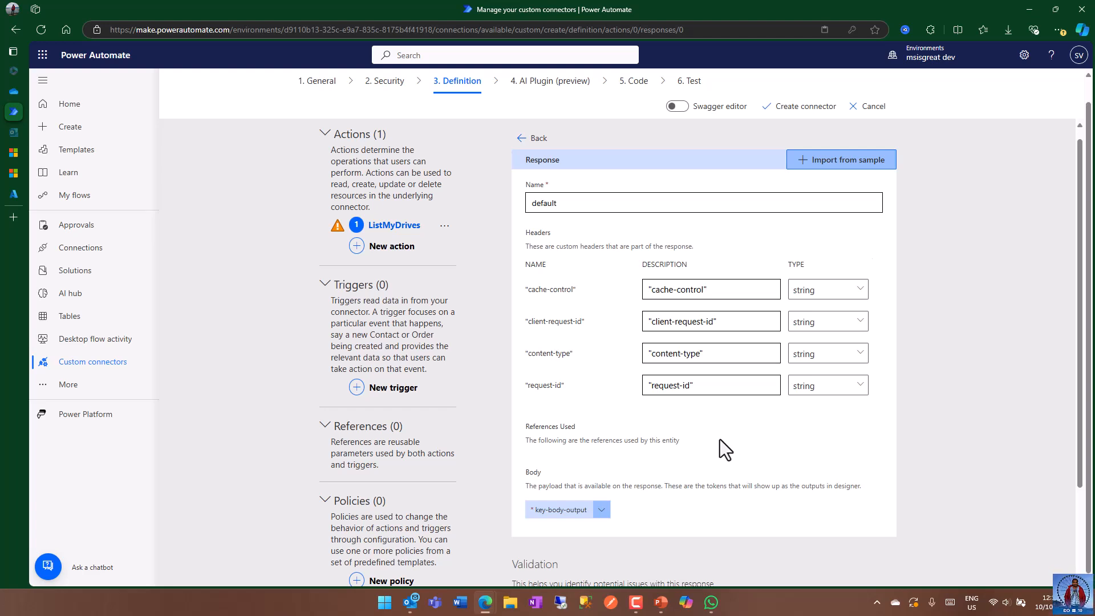
pyautogui.scroll(-2, 720, 440)
pyautogui.scroll(2, 720, 441)
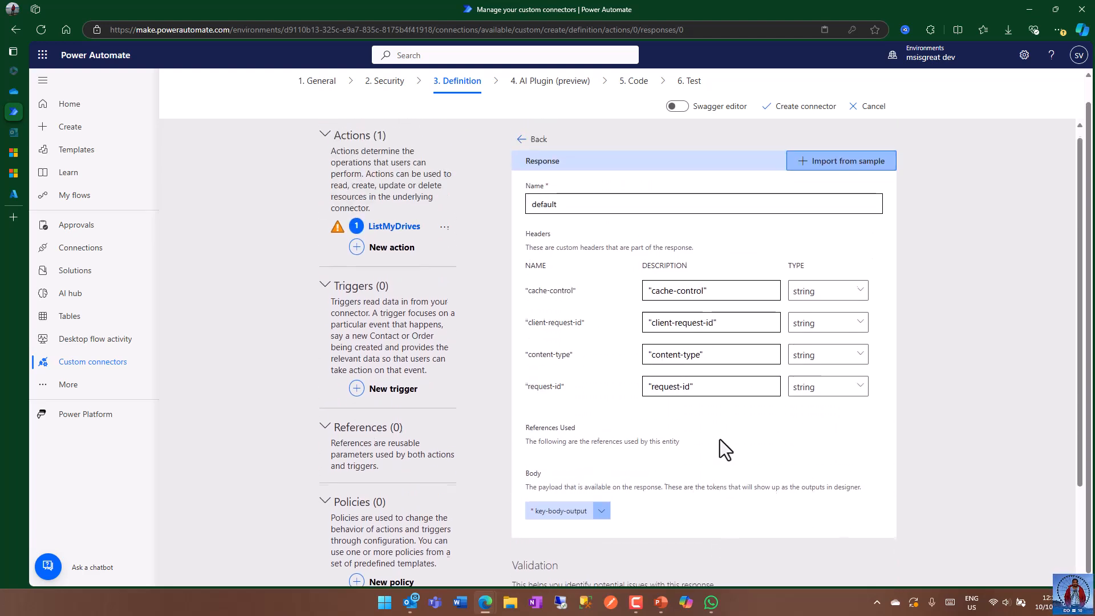
# Step: Review the me/drive response in Graph Explorer again and copy its entire JSON body
pyautogui.click(45, 148)
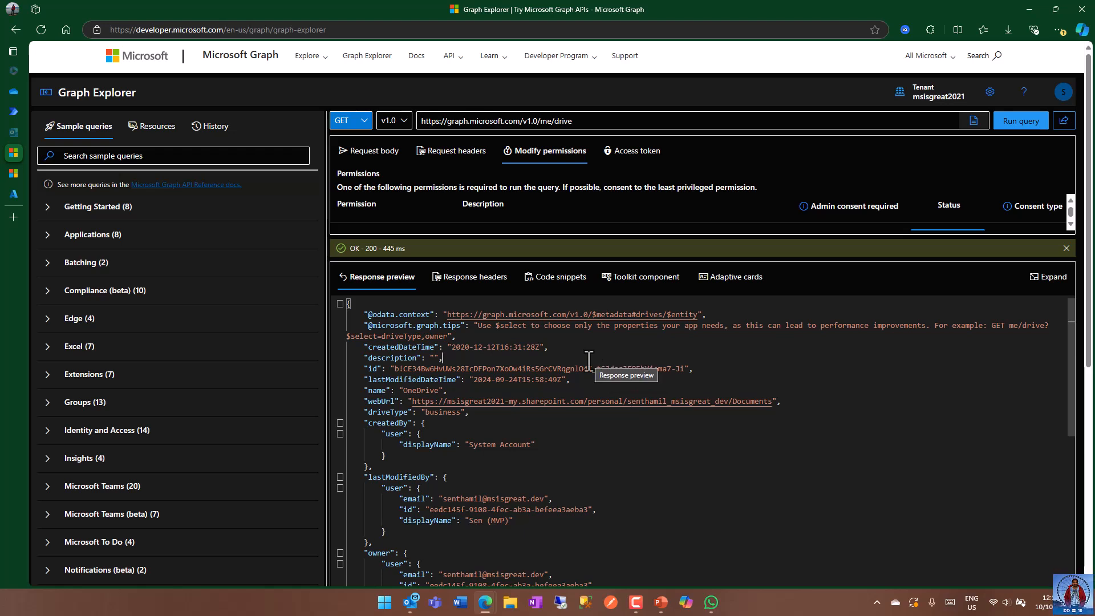
pyautogui.scroll(-2, 590, 359)
pyautogui.scroll(2, 591, 359)
pyautogui.click(562, 346)
pyautogui.hotkey('ctrl', 'a')
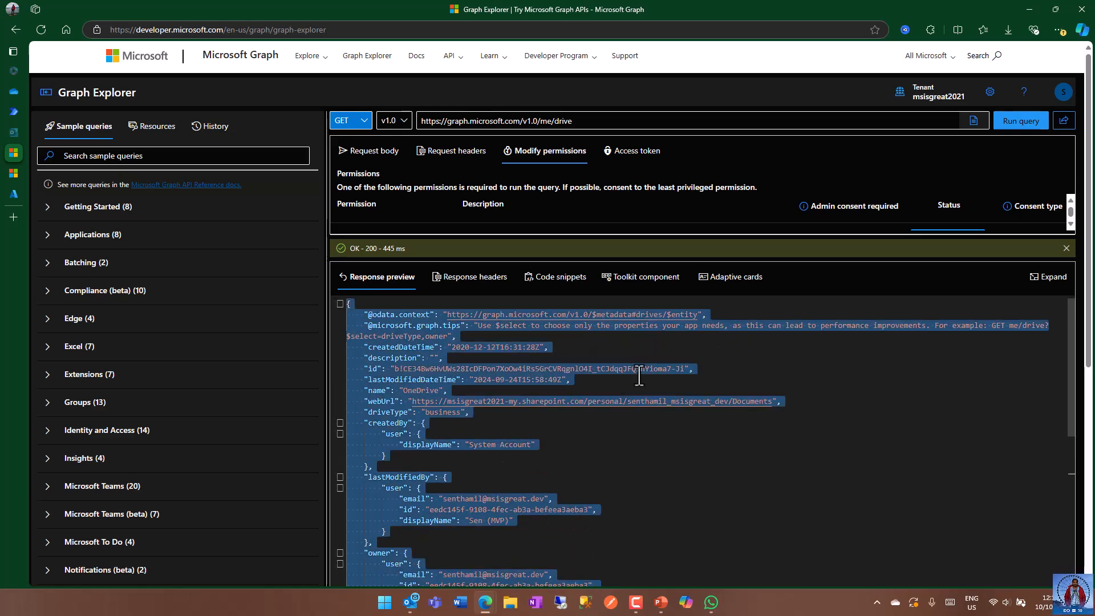
pyautogui.click(654, 369)
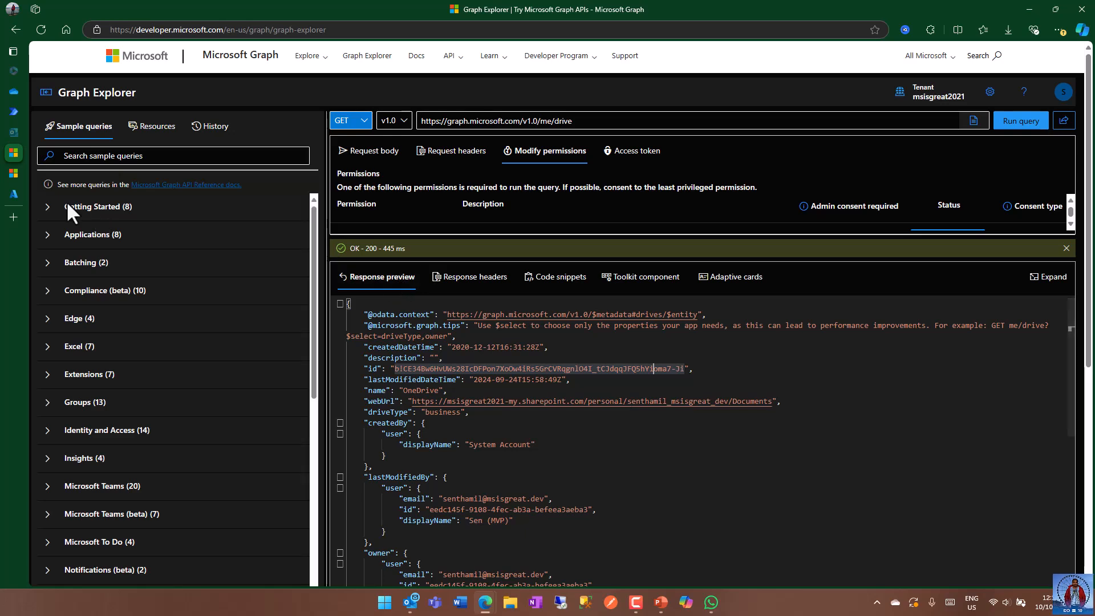
# Step: Open Liquid Technologies' Free Online JSON to JSON Schema Converter and replace its placeholder comment with the copied JSON response
pyautogui.click(16, 214)
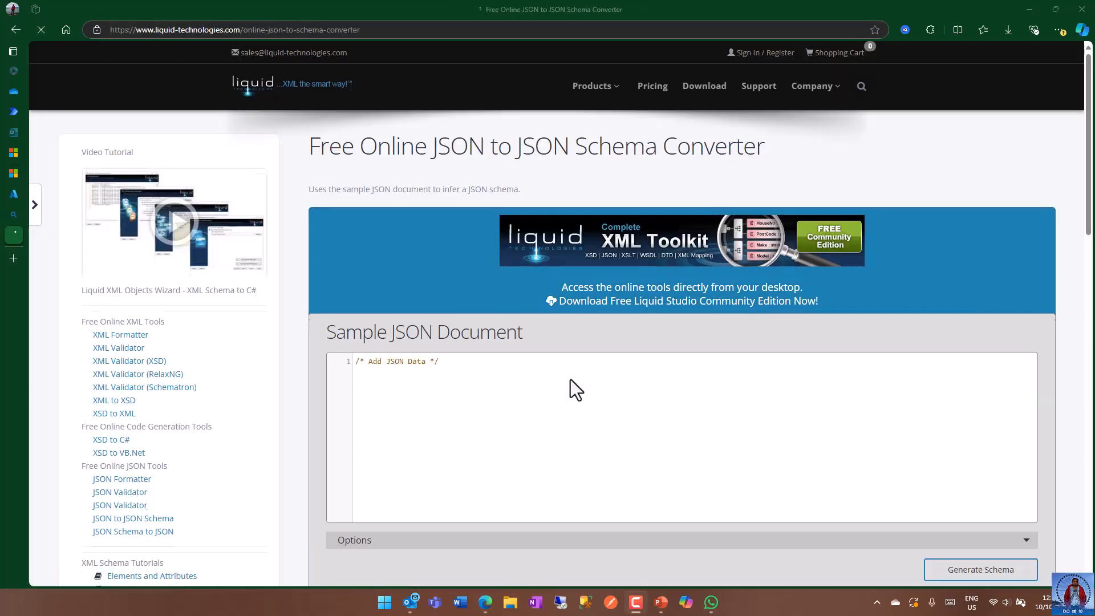
pyautogui.scroll(-2, 602, 371)
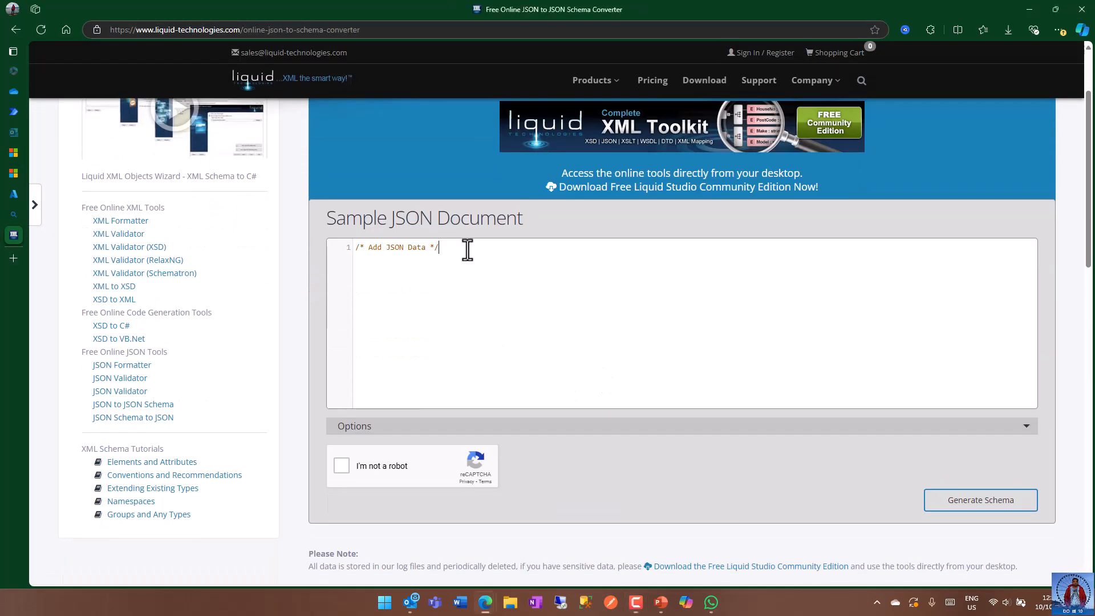
pyautogui.moveTo(462, 247); pyautogui.dragTo(194, 242)
pyautogui.press('BackSpace')
pyautogui.hotkey('ctrl', 'v')
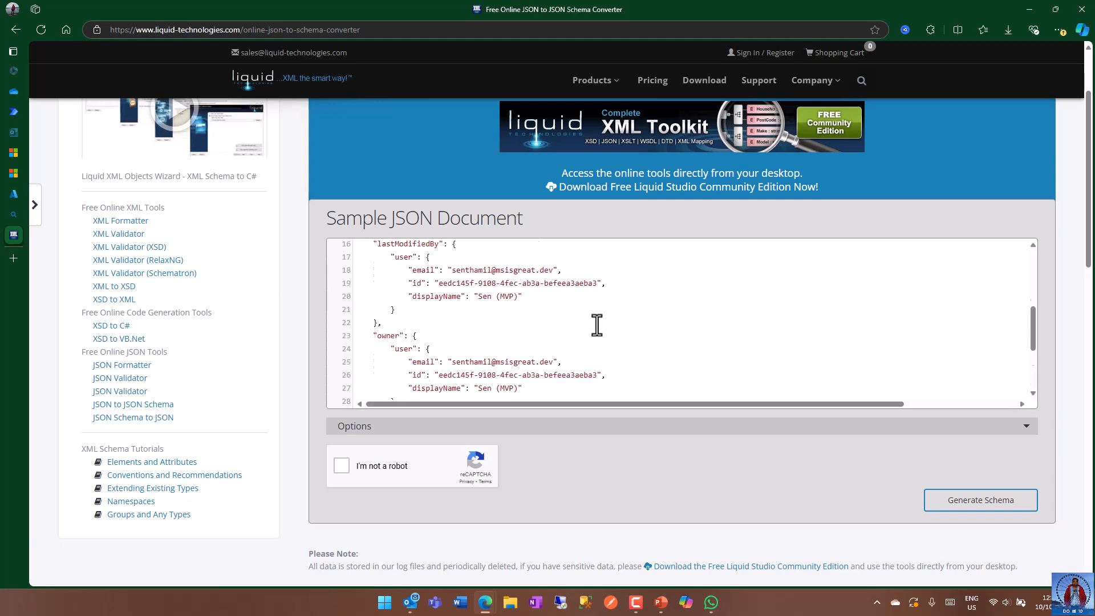
# Step: Generate the JSON schema from the pasted sample document and review the inferred schema
pyautogui.scroll(-5, 597, 323)
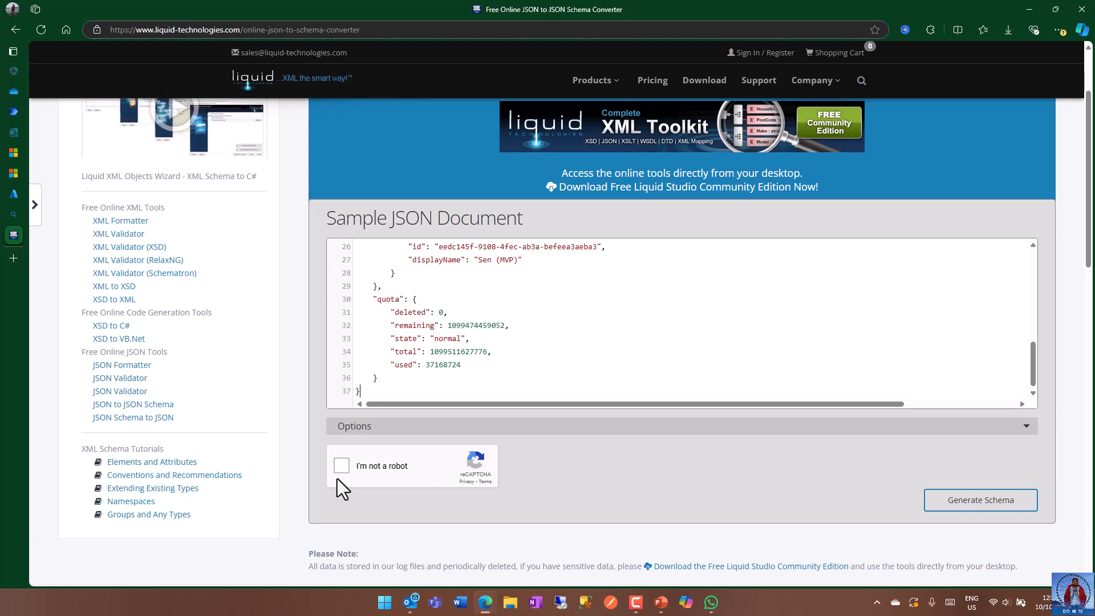
pyautogui.click(957, 503)
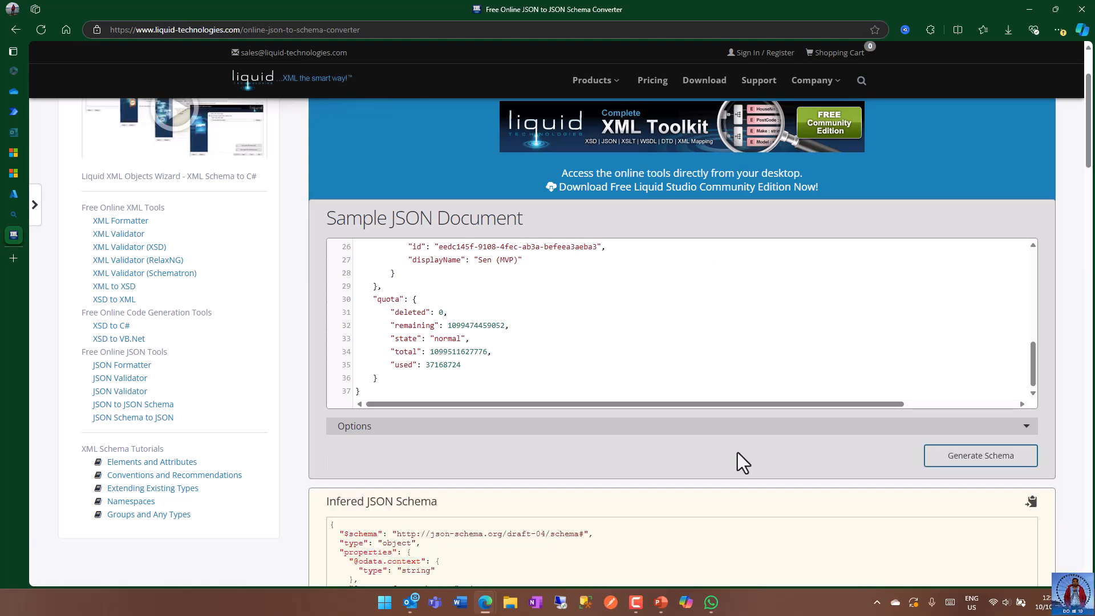
pyautogui.scroll(-5, 738, 453)
pyautogui.scroll(-8, 738, 453)
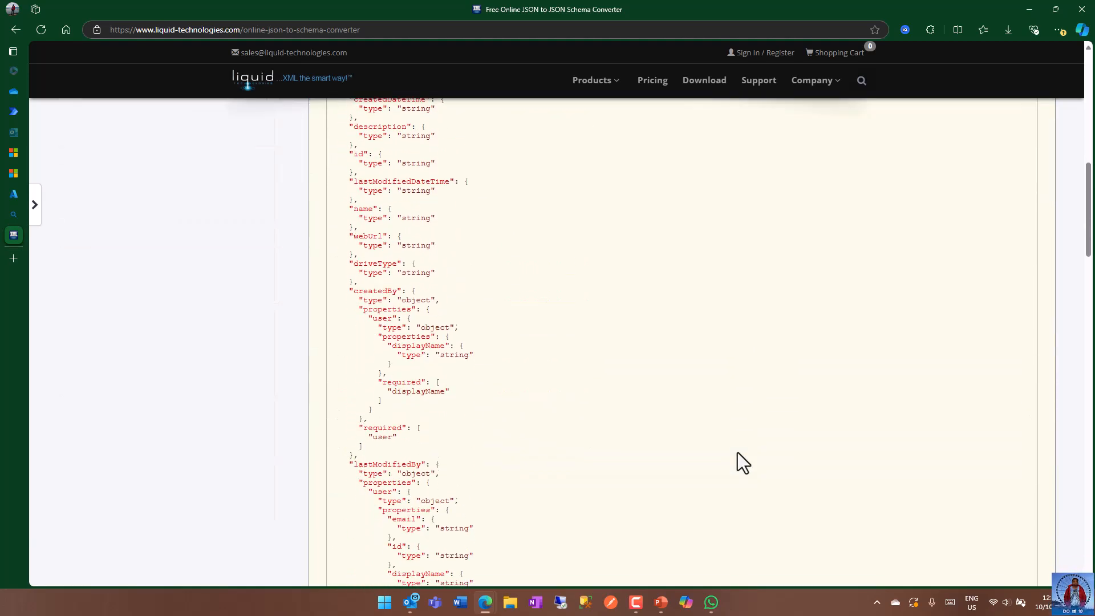
pyautogui.scroll(-8, 737, 453)
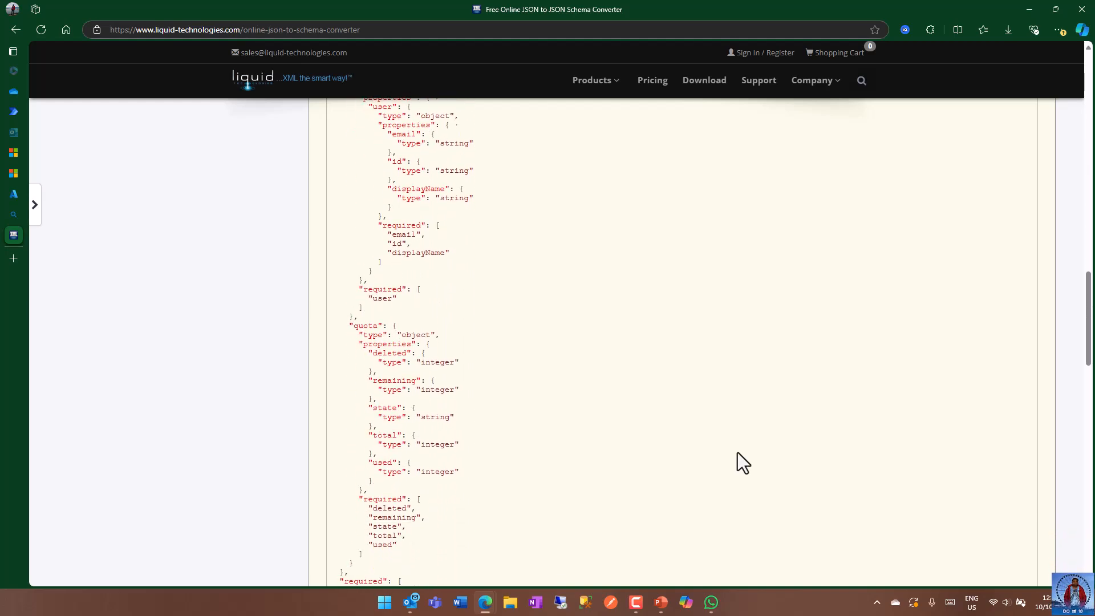
pyautogui.scroll(14, 737, 453)
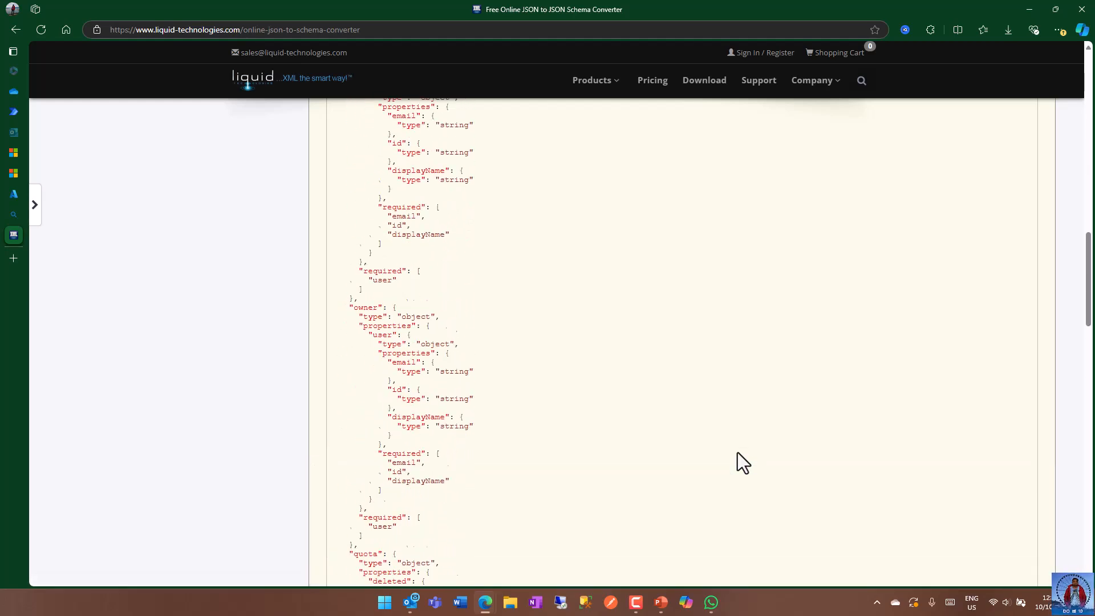
pyautogui.scroll(1, 733, 450)
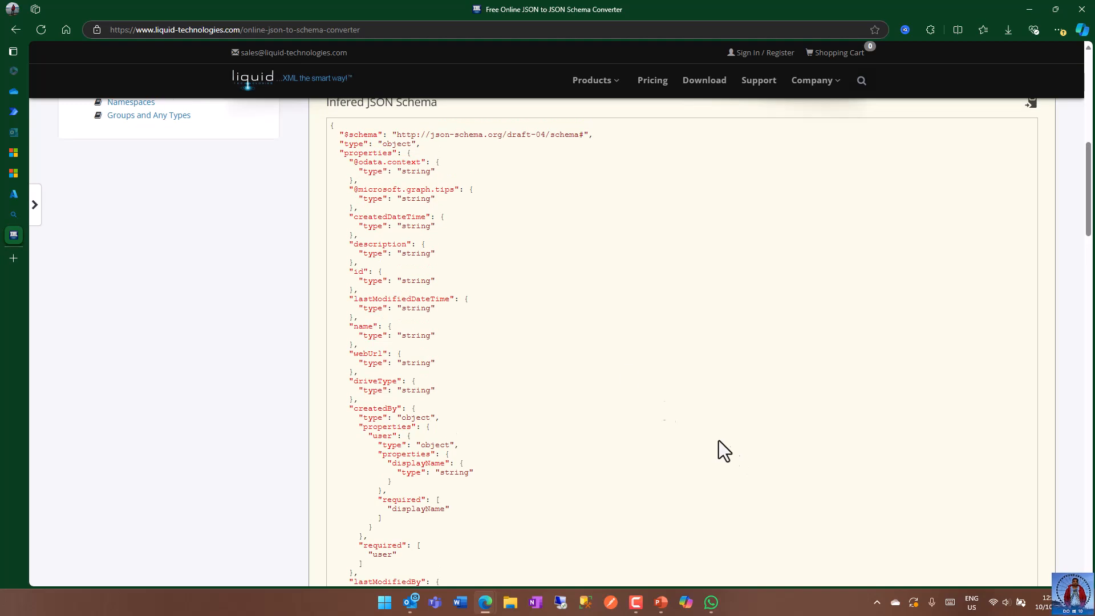
# Step: Copy the whole inferred JSON schema from the converter and open Visual Studio Code
pyautogui.scroll(3, 960, 259)
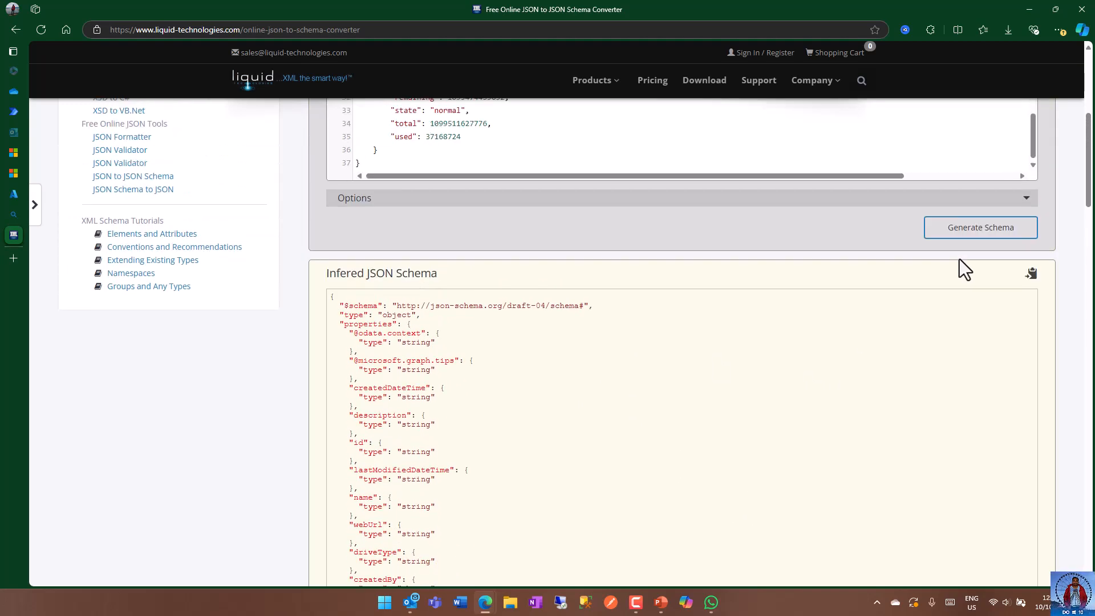
pyautogui.click(1030, 276)
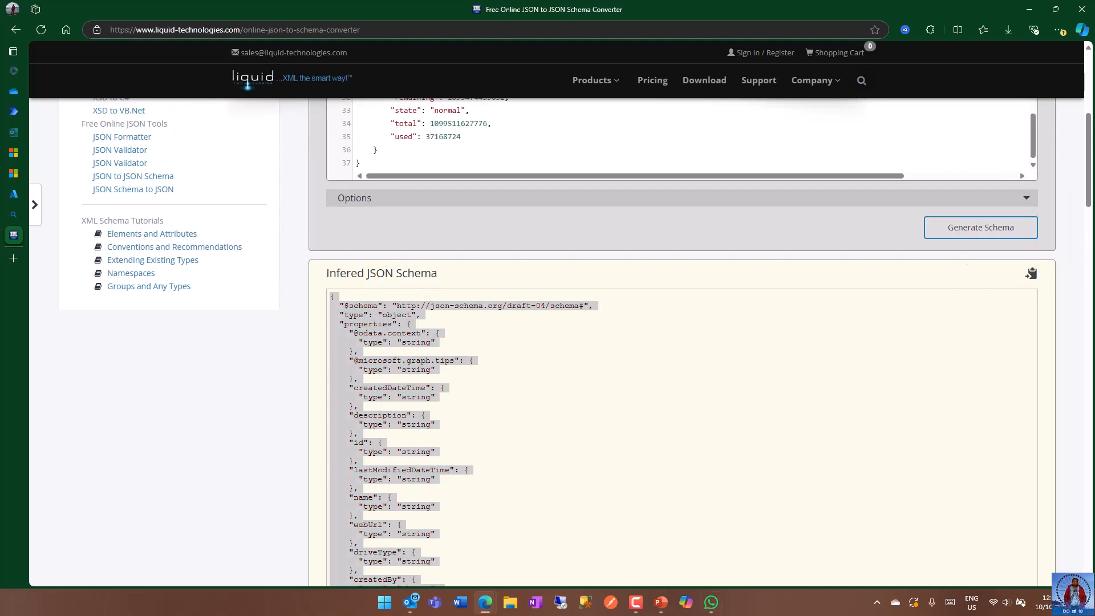
pyautogui.click(753, 604)
pyautogui.press('super')
pyautogui.write('vi')
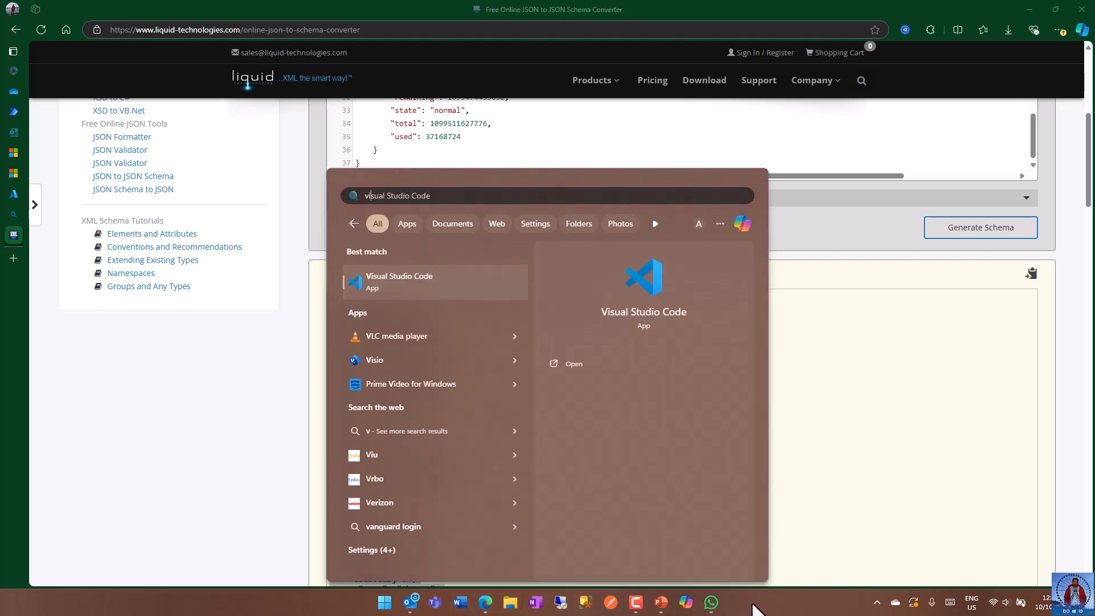
pyautogui.click(439, 280)
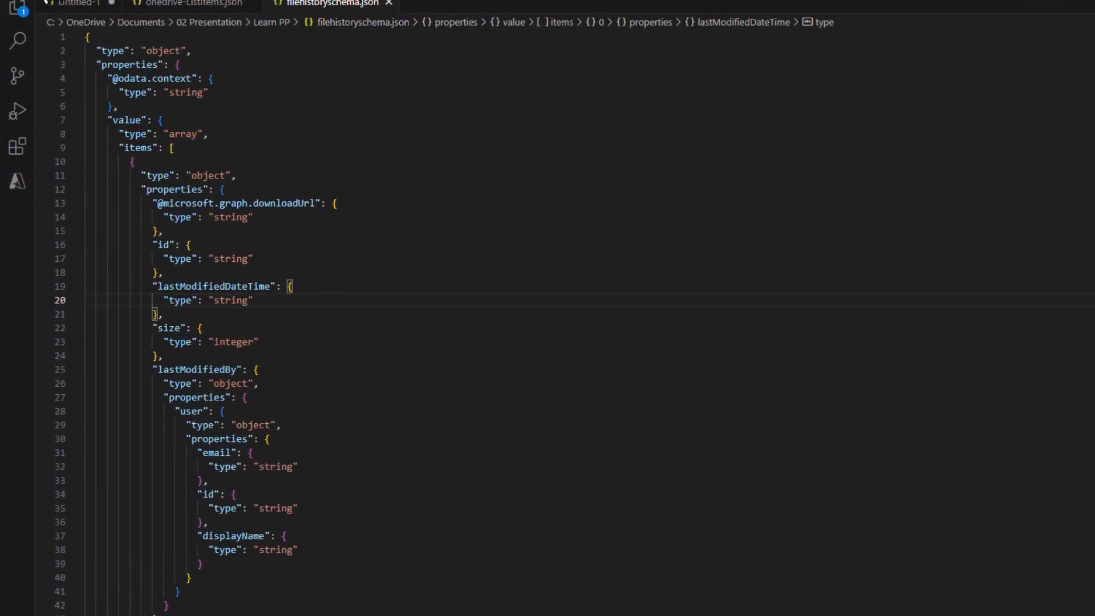
# Step: Create a new untitled file and paste the copied JSON schema into it
pyautogui.click(34, 2)
pyautogui.hotkey('ctrl', 'n')
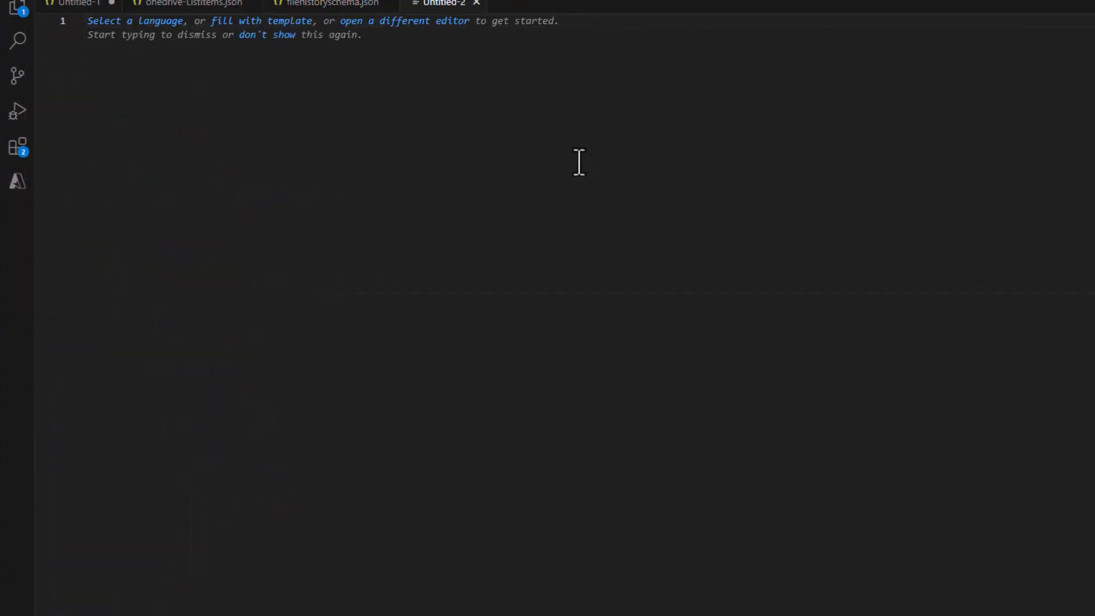
pyautogui.hotkey('ctrl', 'v')
pyautogui.click(532, 249)
pyautogui.scroll(4, 655, 236)
pyautogui.scroll(20, 656, 235)
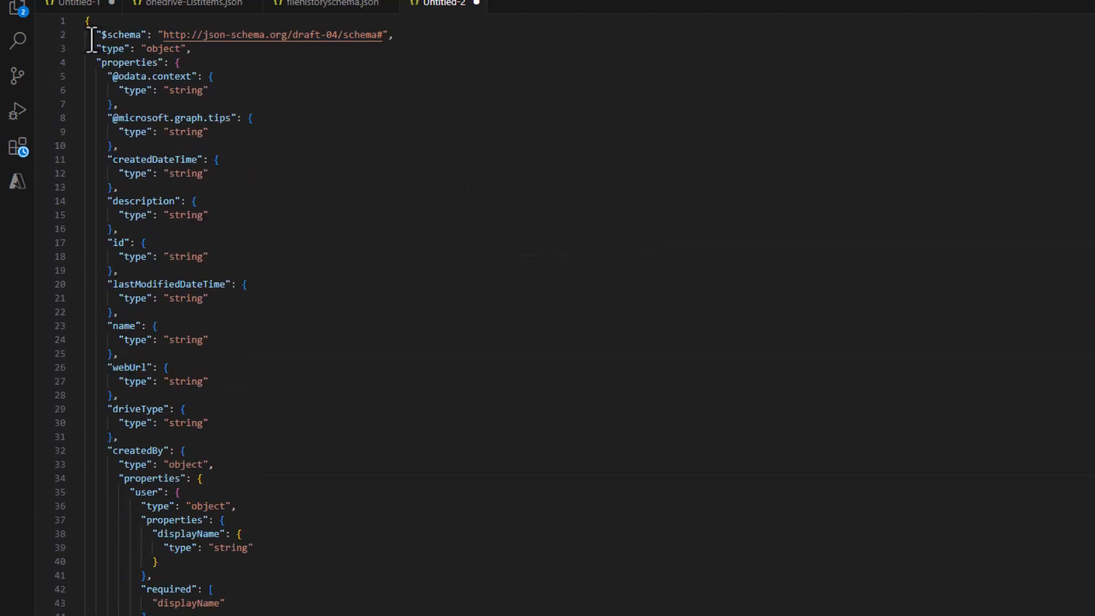
# Step: Delete the "$schema" line with the draft-04 URL, including the blank line it leaves behind
pyautogui.moveTo(97, 36); pyautogui.dragTo(438, 41)
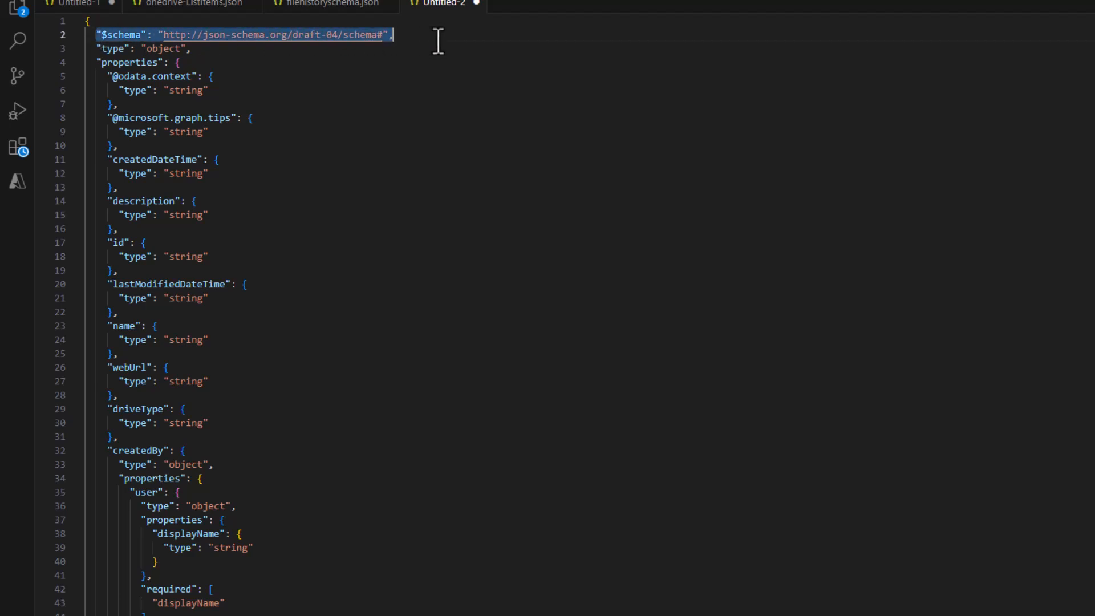
pyautogui.press('BackSpace')
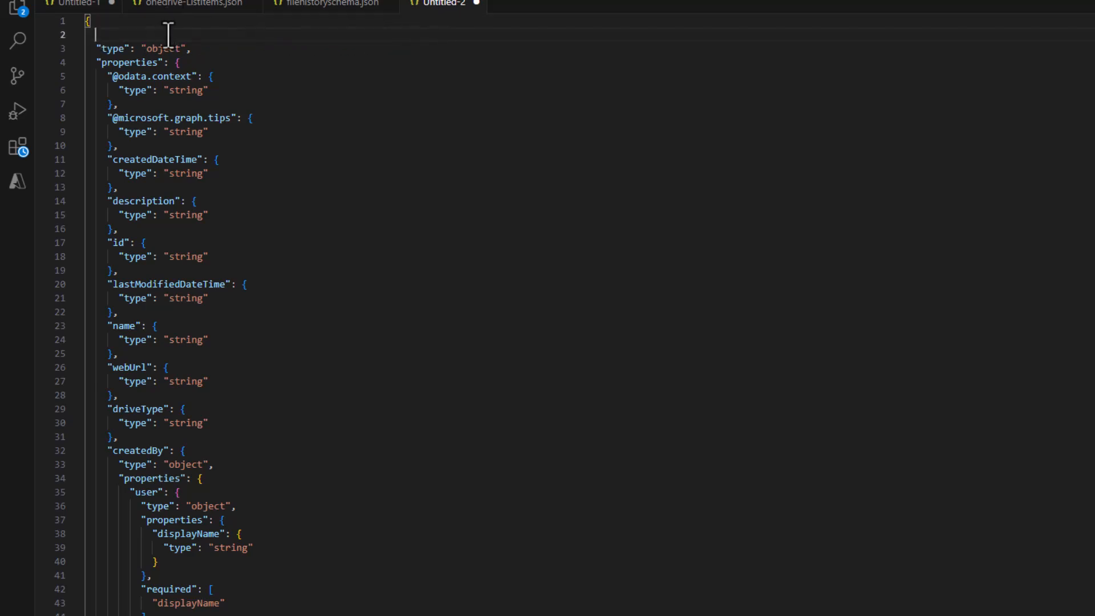
pyautogui.press('BackSpace')
pyautogui.click(261, 78)
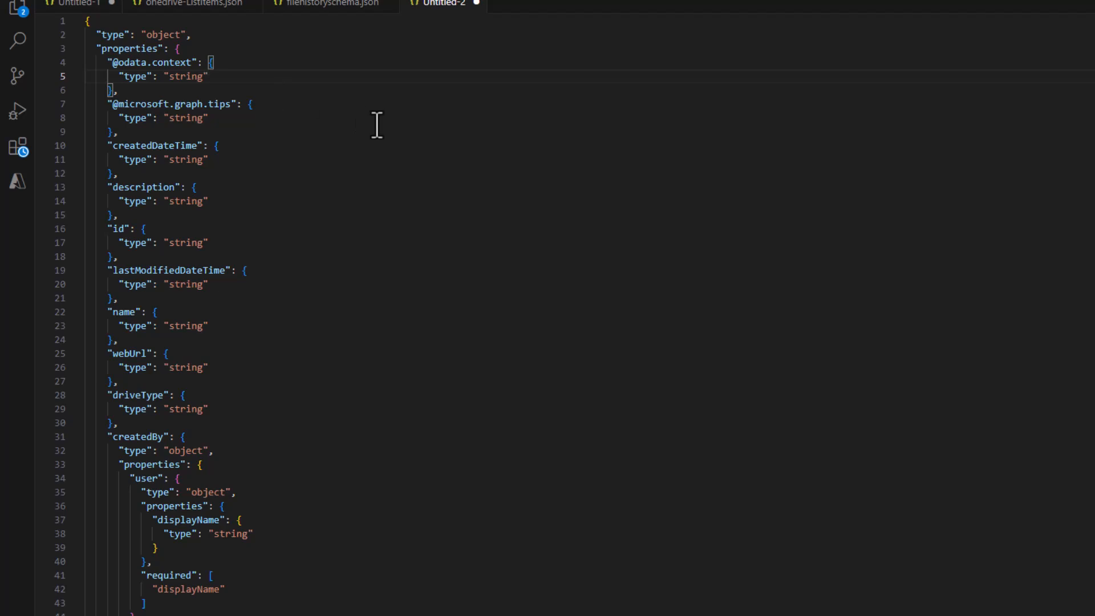
# Step: Remove both "required" arrays and their preceding commas from the createdBy object, at the nested user level and the outer level
pyautogui.scroll(-7, 321, 235)
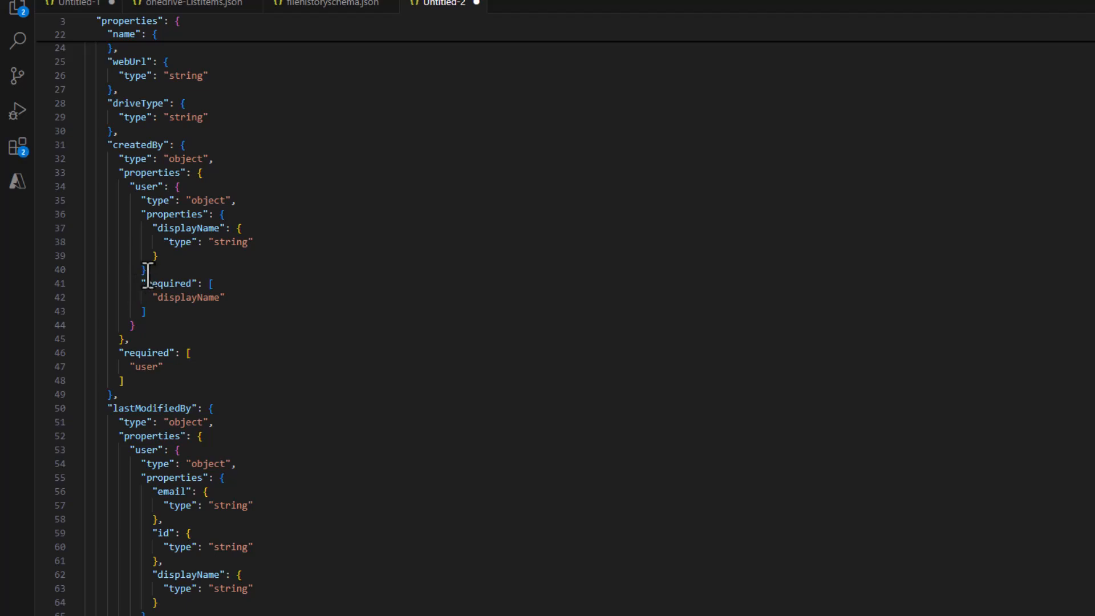
pyautogui.moveTo(146, 274); pyautogui.dragTo(172, 313)
pyautogui.press('BackSpace')
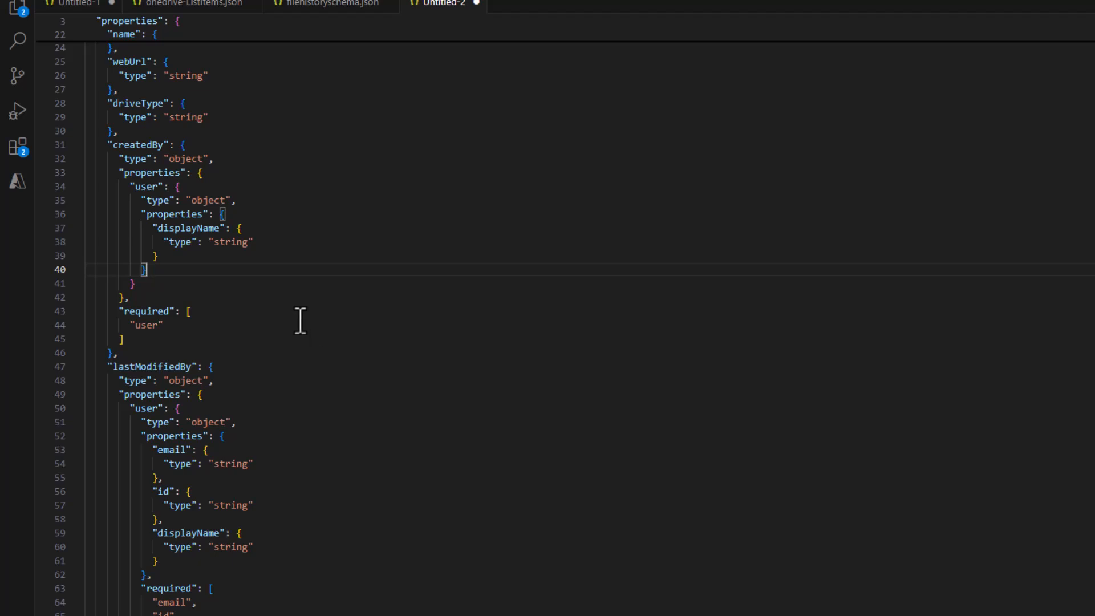
pyautogui.scroll(-4, 300, 320)
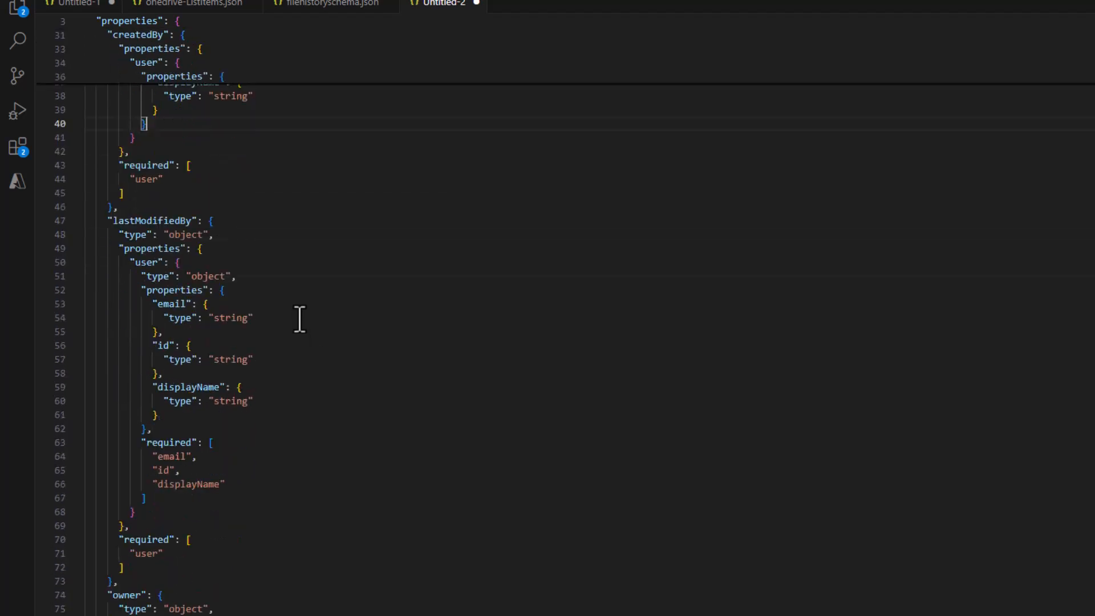
pyautogui.moveTo(128, 151); pyautogui.dragTo(150, 190)
pyautogui.press('BackSpace')
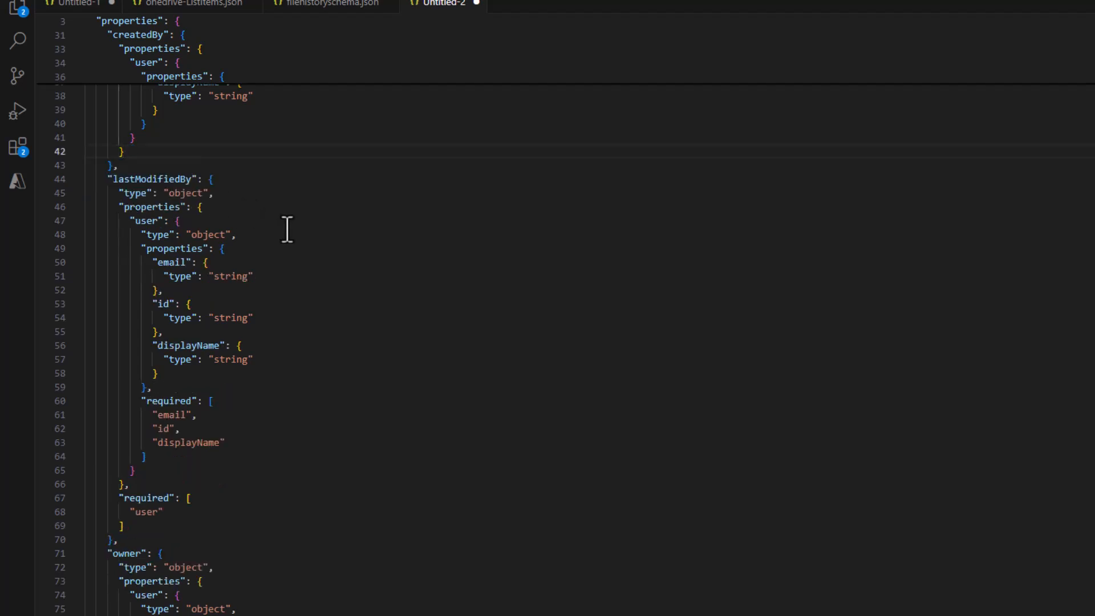
# Step: Remove the nested user and outer "required" arrays from the lastModifiedBy object, along with their preceding commas
pyautogui.scroll(-2, 286, 227)
pyautogui.scroll(-2, 288, 229)
pyautogui.moveTo(144, 247); pyautogui.dragTo(181, 310)
pyautogui.press('BackSpace')
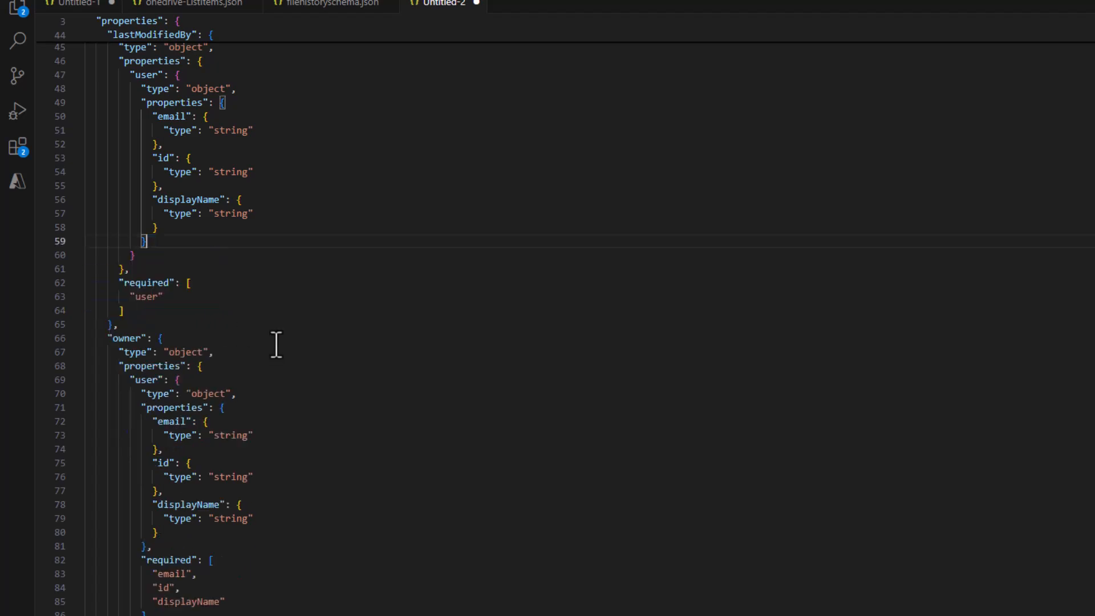
pyautogui.scroll(-1, 277, 345)
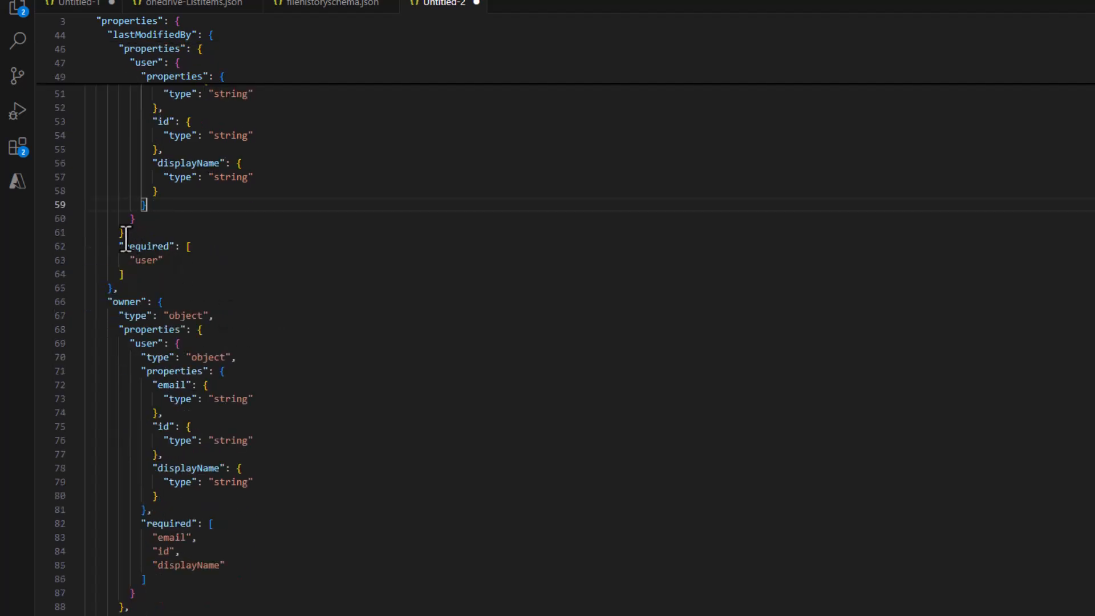
pyautogui.moveTo(125, 233); pyautogui.dragTo(147, 276)
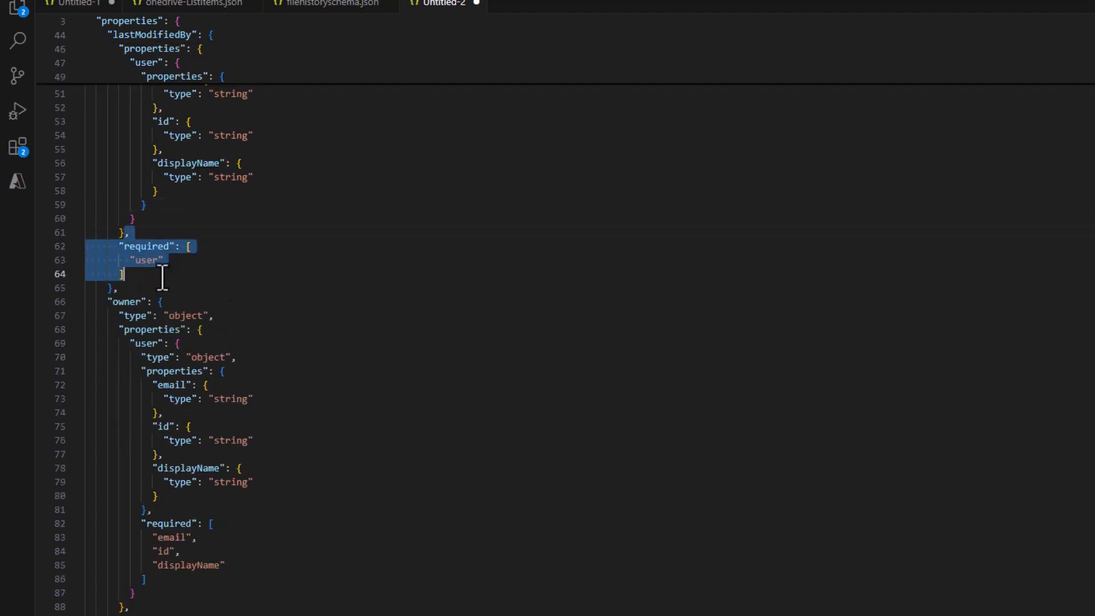
pyautogui.press('BackSpace')
# Step: Remove the owner object's two "required" arrays and the commas before them
pyautogui.scroll(-2, 265, 306)
pyautogui.scroll(-2, 264, 307)
pyautogui.scroll(-3, 282, 416)
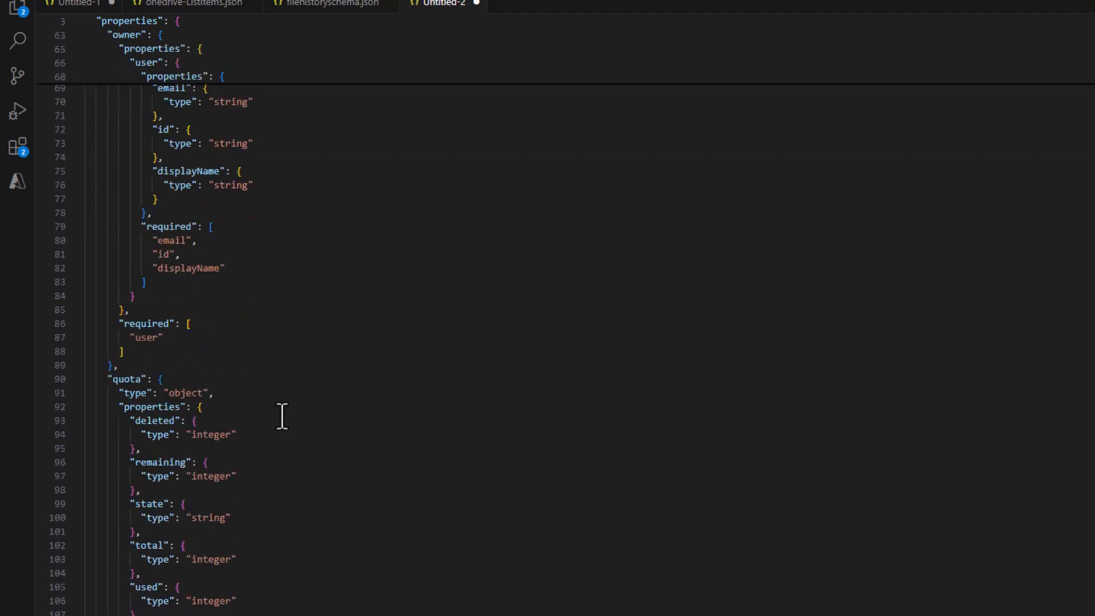
pyautogui.moveTo(147, 215); pyautogui.dragTo(186, 279)
pyautogui.press('BackSpace')
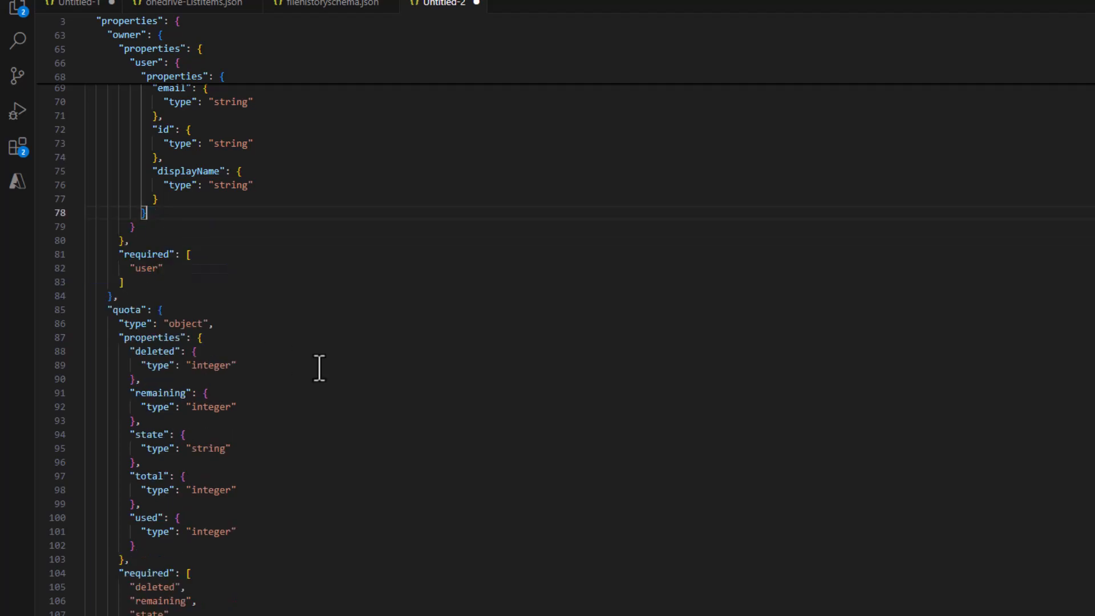
pyautogui.moveTo(125, 240); pyautogui.dragTo(139, 281)
pyautogui.press('BackSpace')
# Step: Delete the "required" arrays of the quota object and of the schema root, together with the commas before them
pyautogui.scroll(-6, 269, 351)
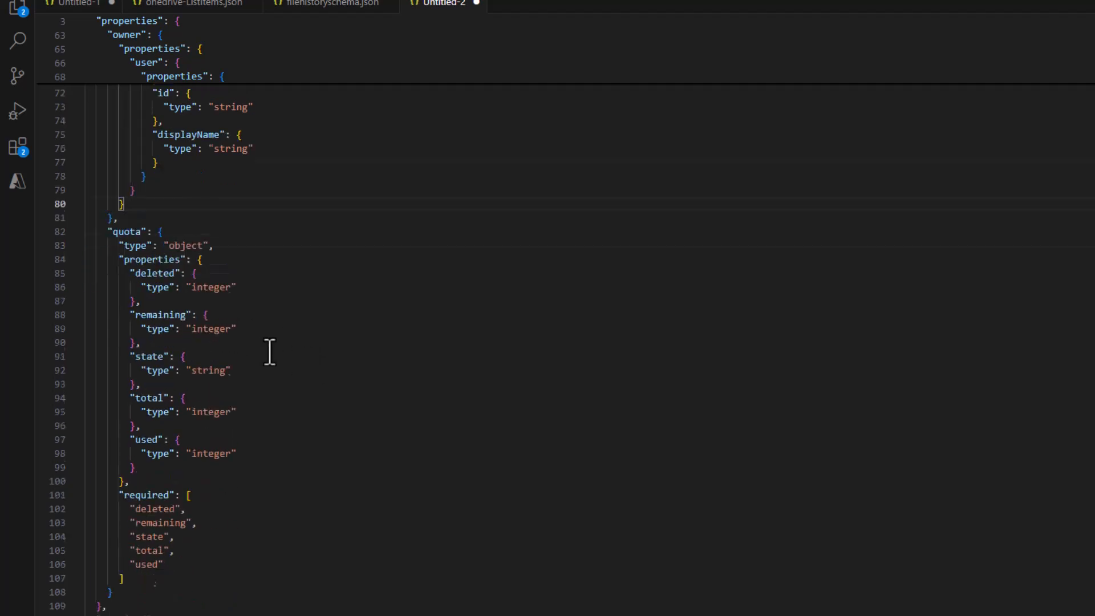
pyautogui.moveTo(122, 274); pyautogui.dragTo(146, 315)
pyautogui.moveTo(125, 265); pyautogui.dragTo(161, 362)
pyautogui.press('BackSpace')
pyautogui.scroll(-3, 237, 372)
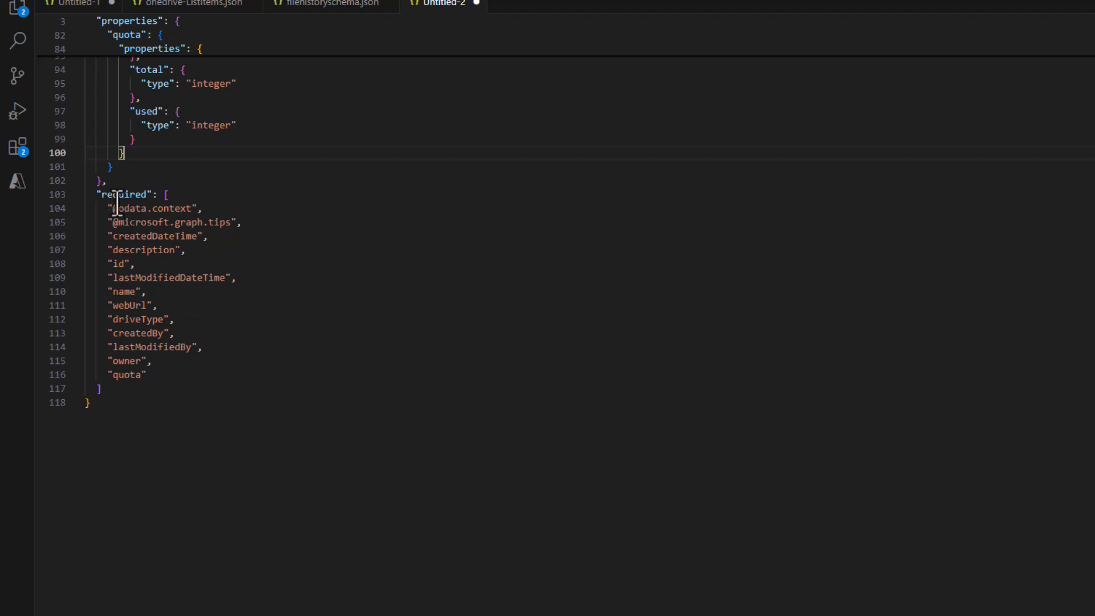
pyautogui.moveTo(101, 182); pyautogui.dragTo(158, 391)
pyautogui.press('BackSpace')
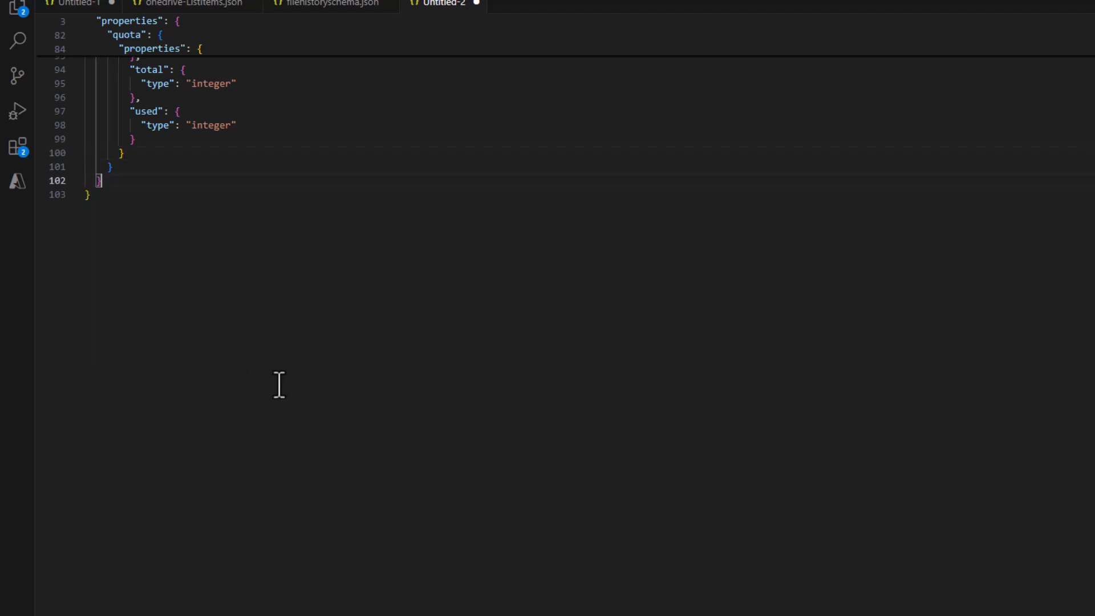
pyautogui.scroll(5, 349, 296)
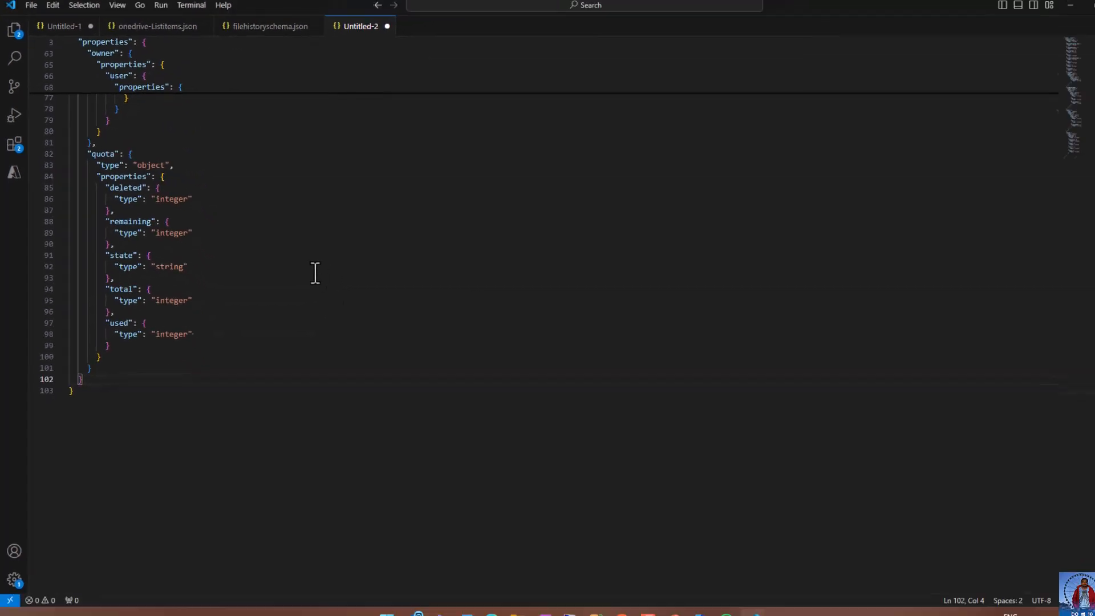
pyautogui.scroll(15, 315, 273)
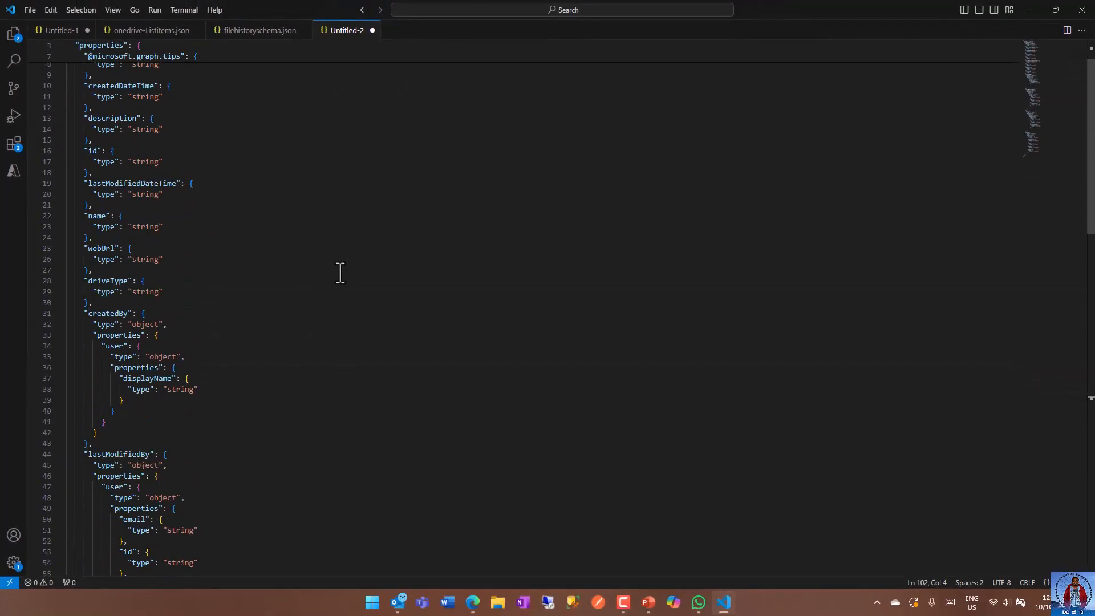
pyautogui.scroll(2, 340, 273)
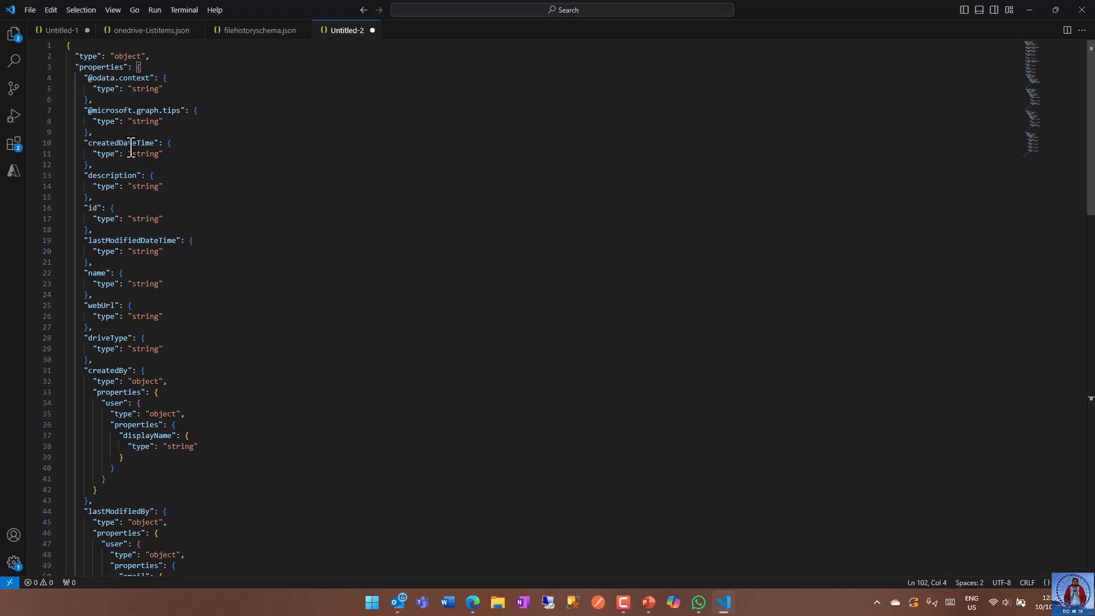
pyautogui.moveTo(77, 110); pyautogui.dragTo(199, 136)
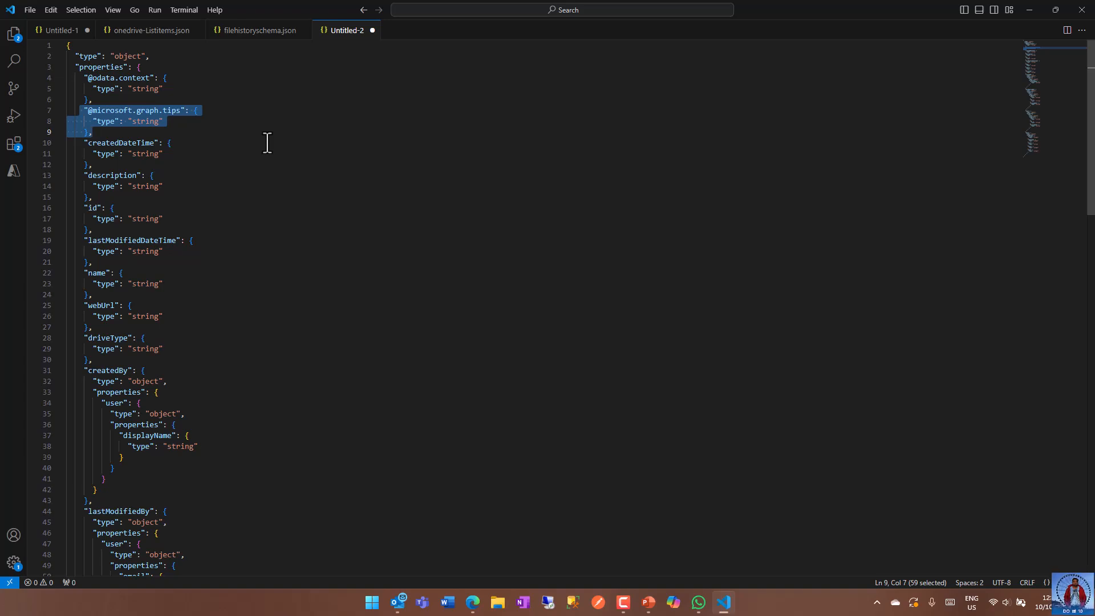
pyautogui.press('BackSpace')
pyautogui.press('Left')
pyautogui.press('Left')
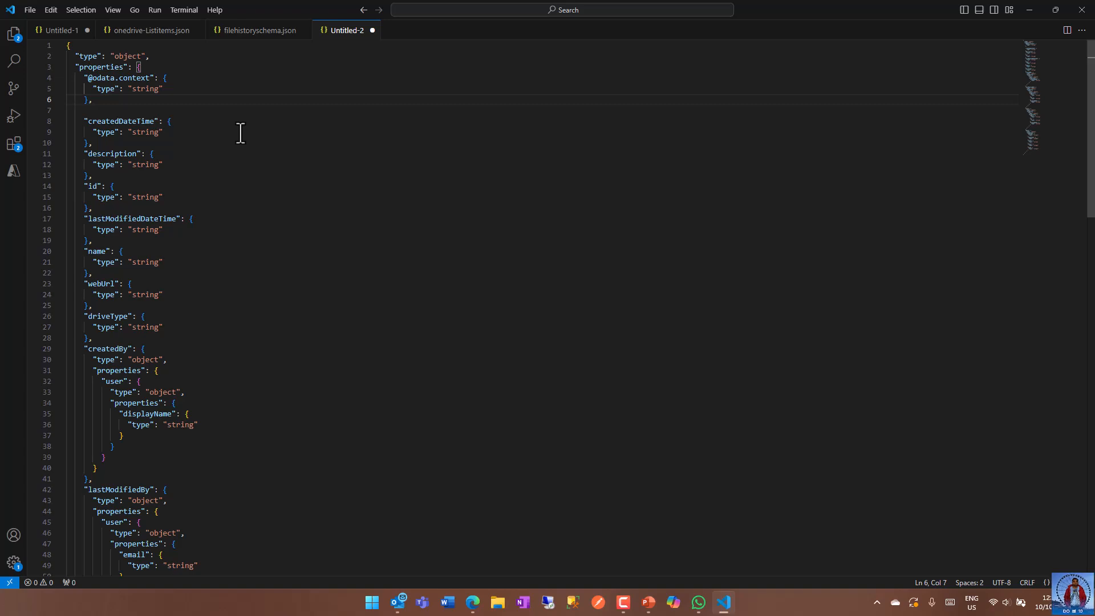
pyautogui.press('Delete')
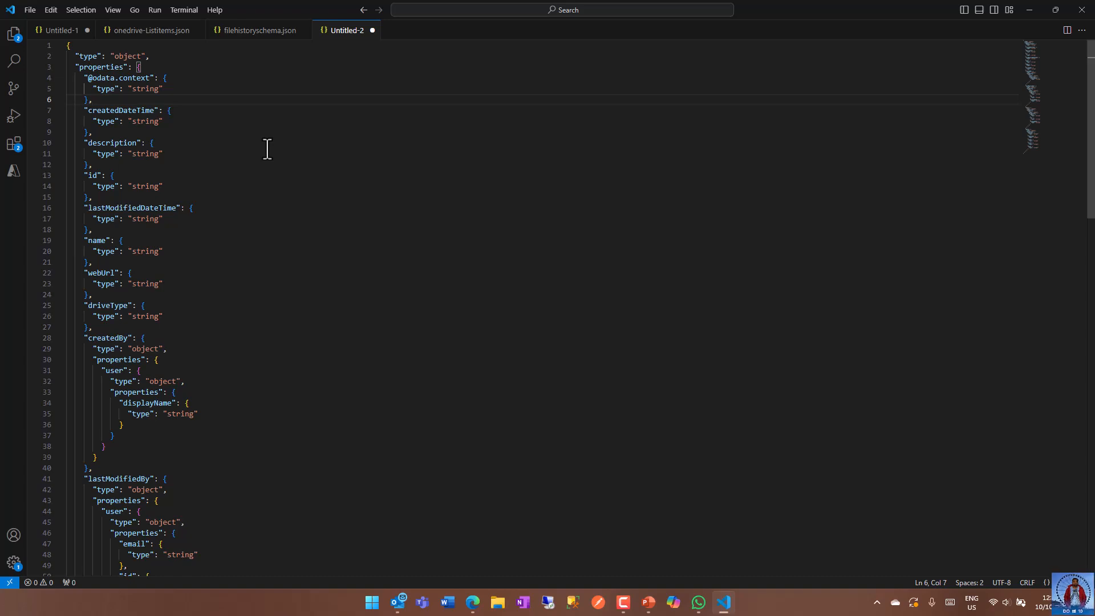
# Step: Check the cleaned schema through and copy its entire contents
pyautogui.scroll(-5, 267, 148)
pyautogui.scroll(-6, 267, 149)
pyautogui.scroll(10, 267, 149)
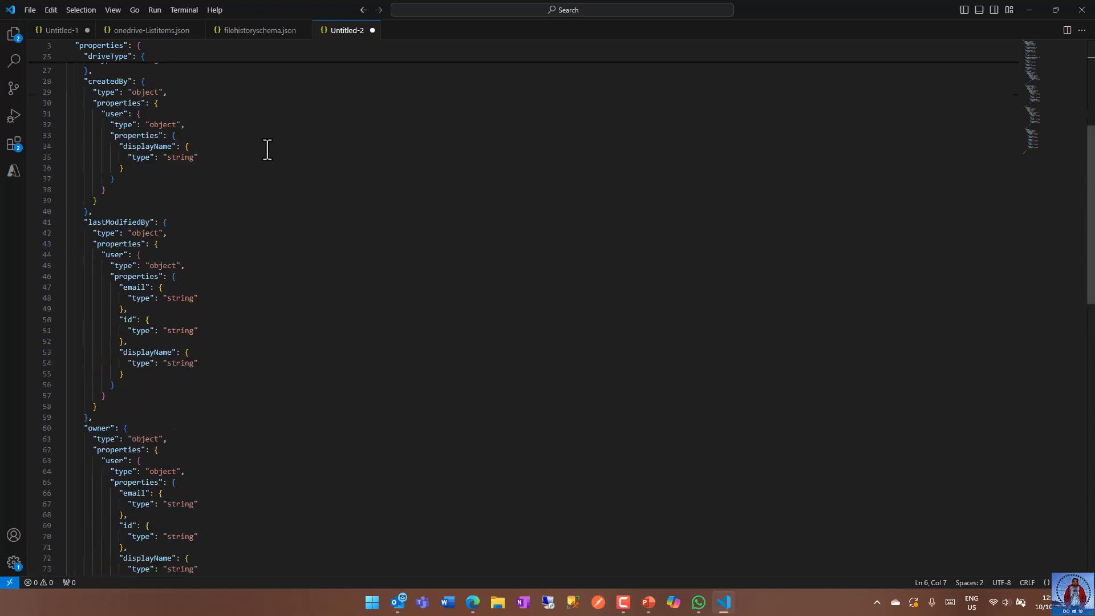
pyautogui.click(240, 124)
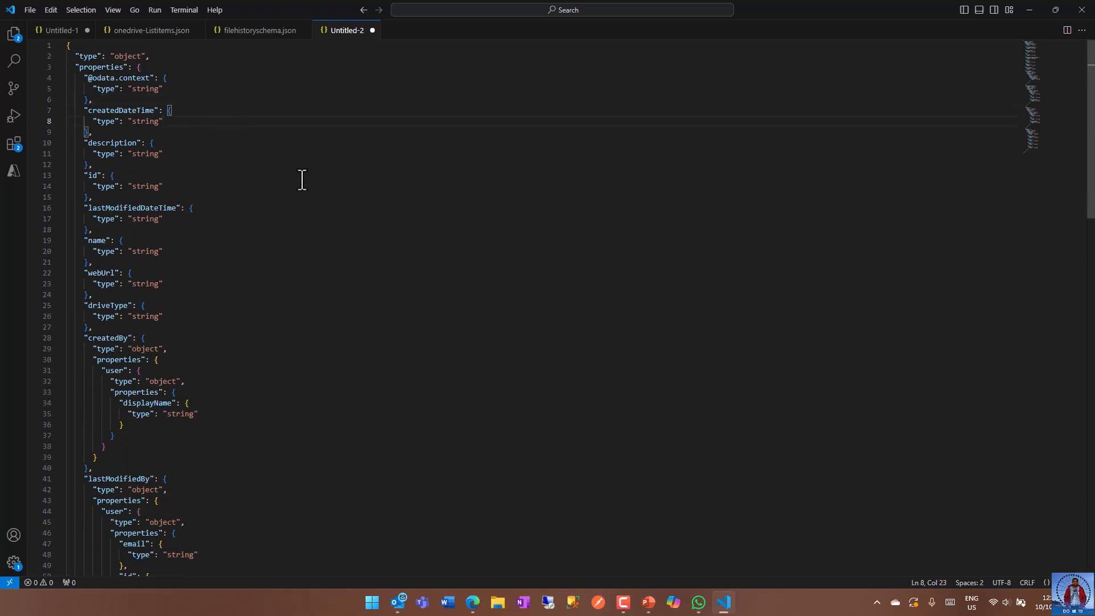
pyautogui.hotkey('ctrl', 'a')
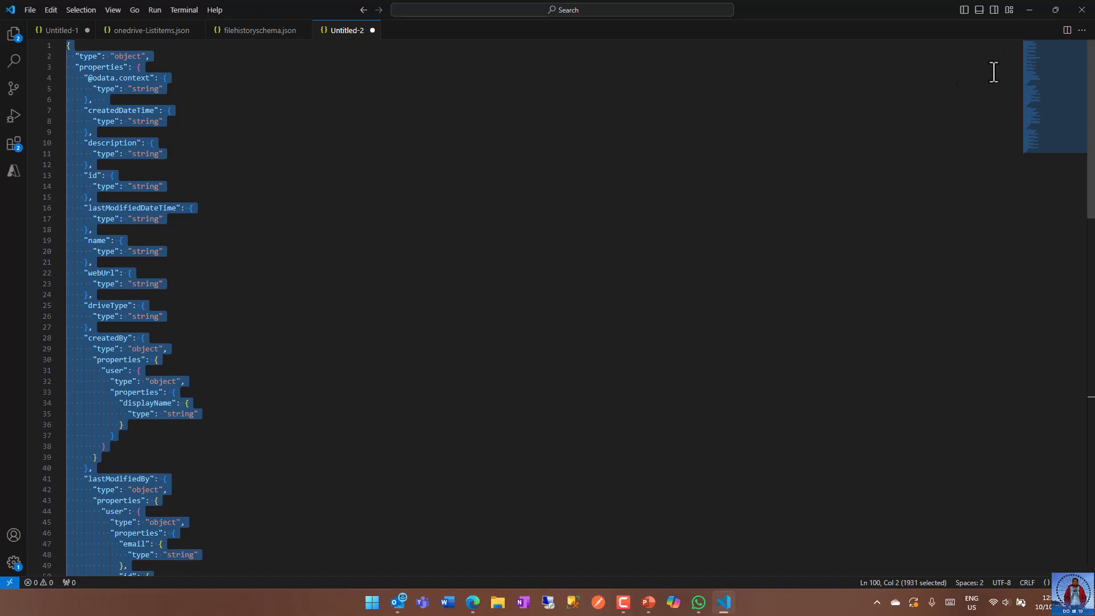
# Step: Switch to the Power Automate custom connector, check the default response's validation, and turn on the Swagger editor
pyautogui.click(1029, 11)
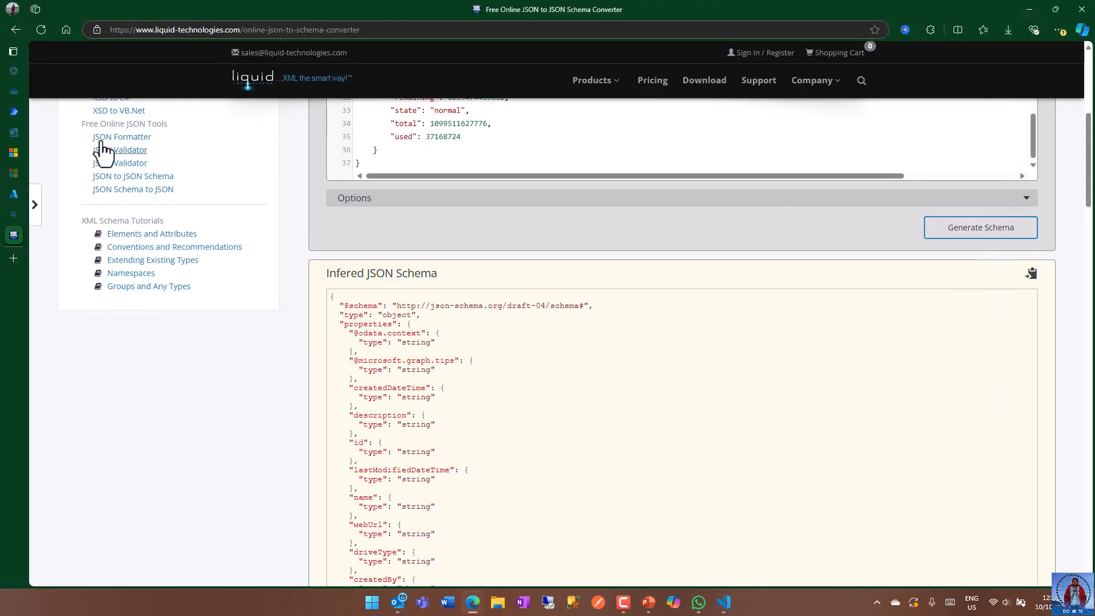
pyautogui.click(15, 112)
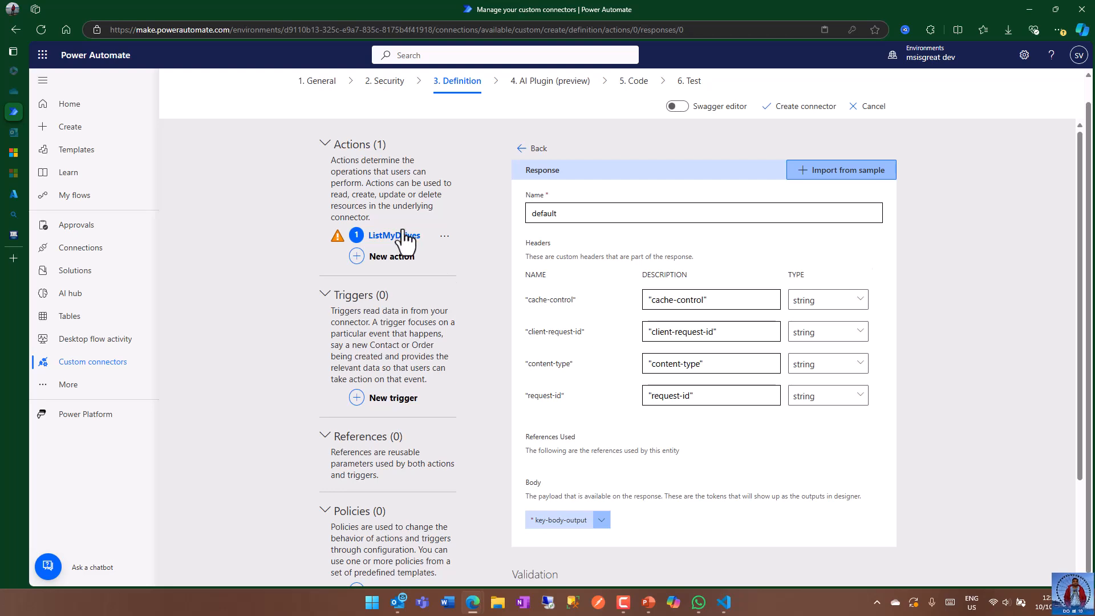
pyautogui.scroll(-2, 925, 332)
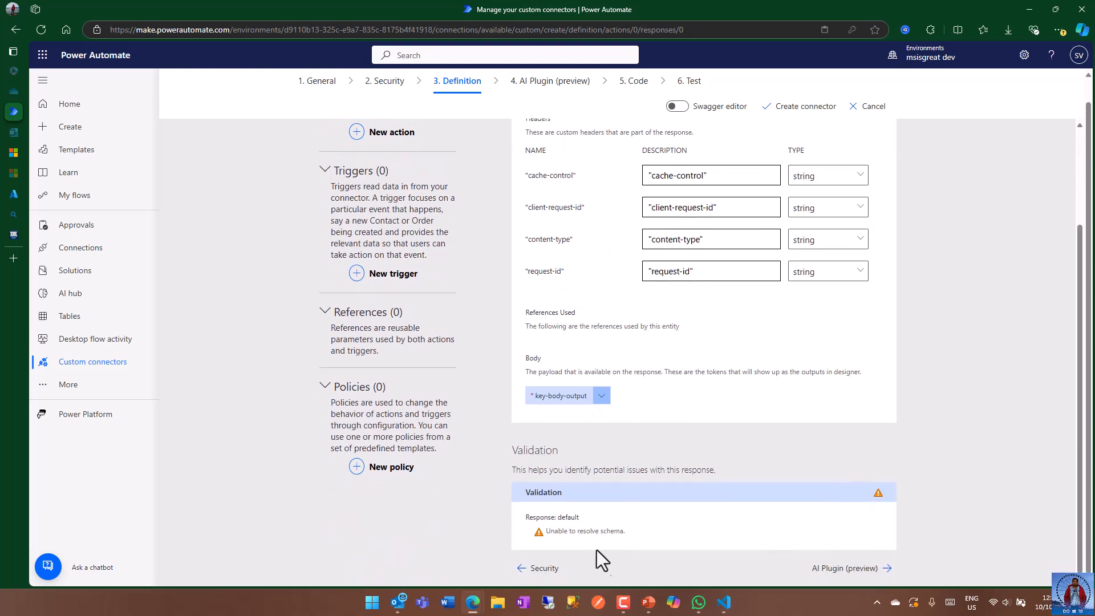
pyautogui.scroll(2, 736, 264)
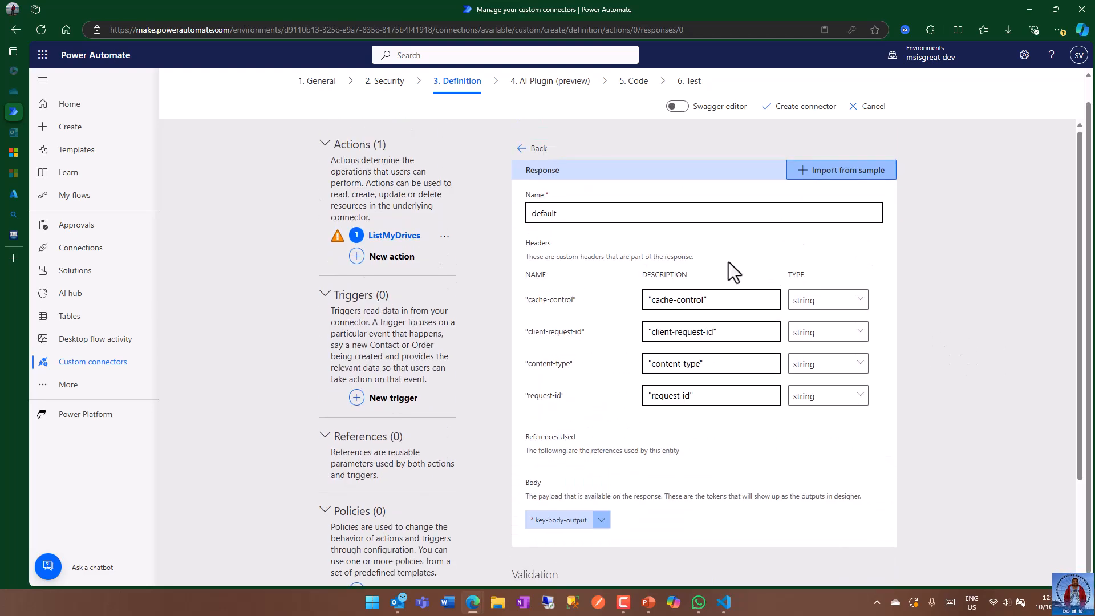
pyautogui.click(678, 109)
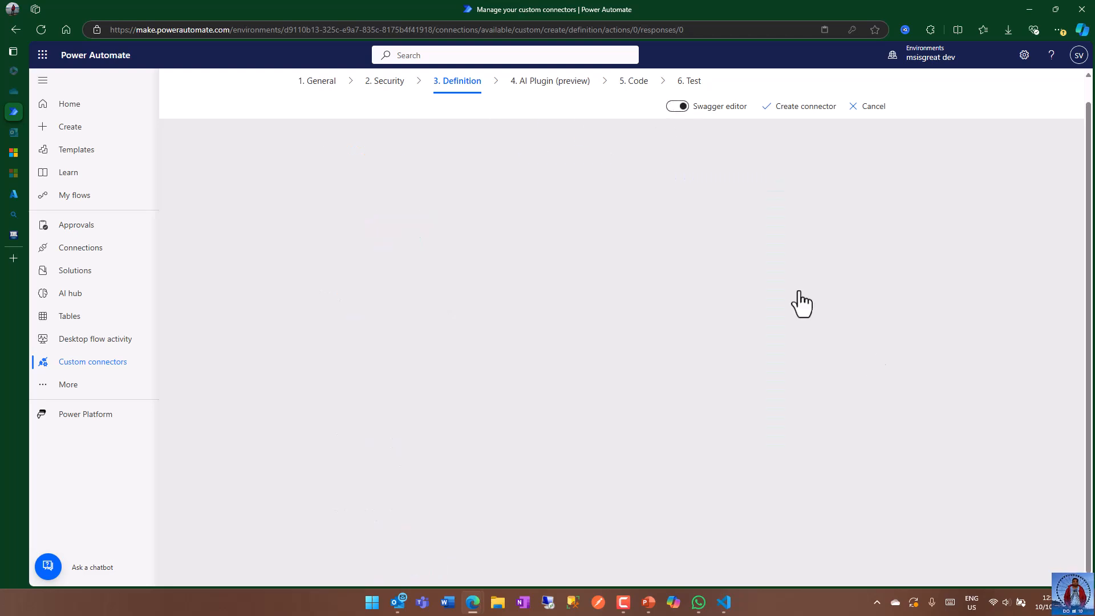
# Step: Delete the old schema contents and the headers block under the default response's schema in the Swagger code
pyautogui.scroll(-10, 458, 317)
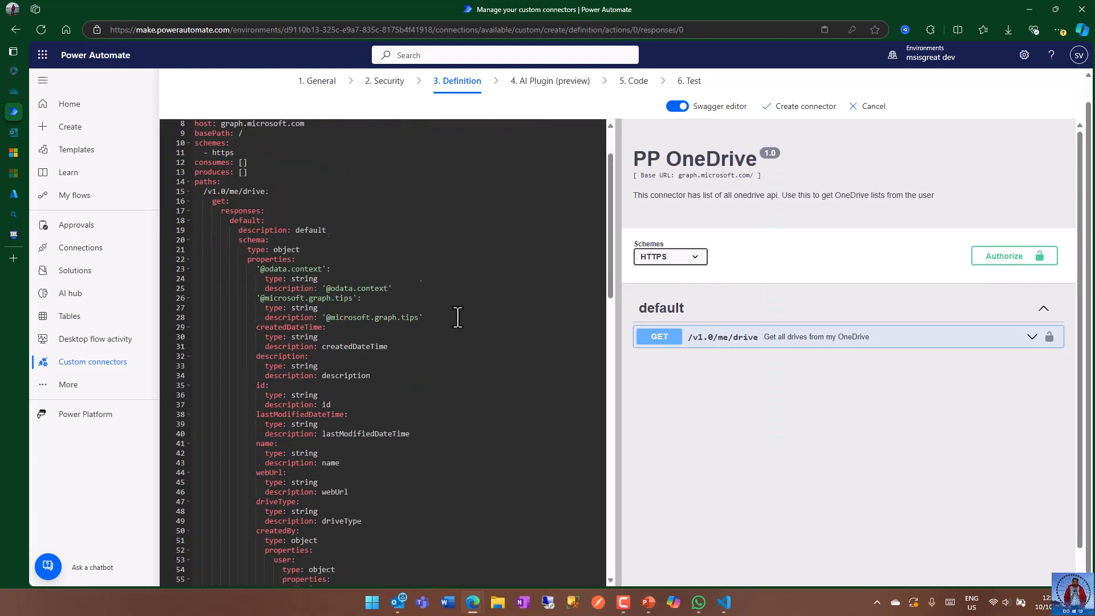
pyautogui.scroll(10, 458, 317)
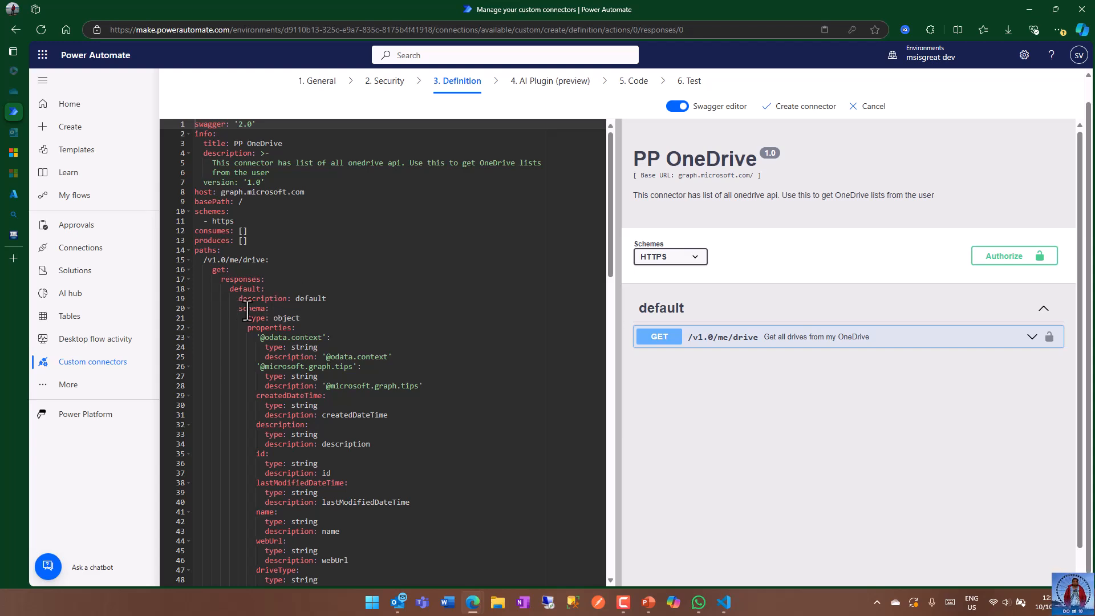
pyautogui.moveTo(245, 320); pyautogui.dragTo(365, 566)
pyautogui.scroll(-15, 386, 455)
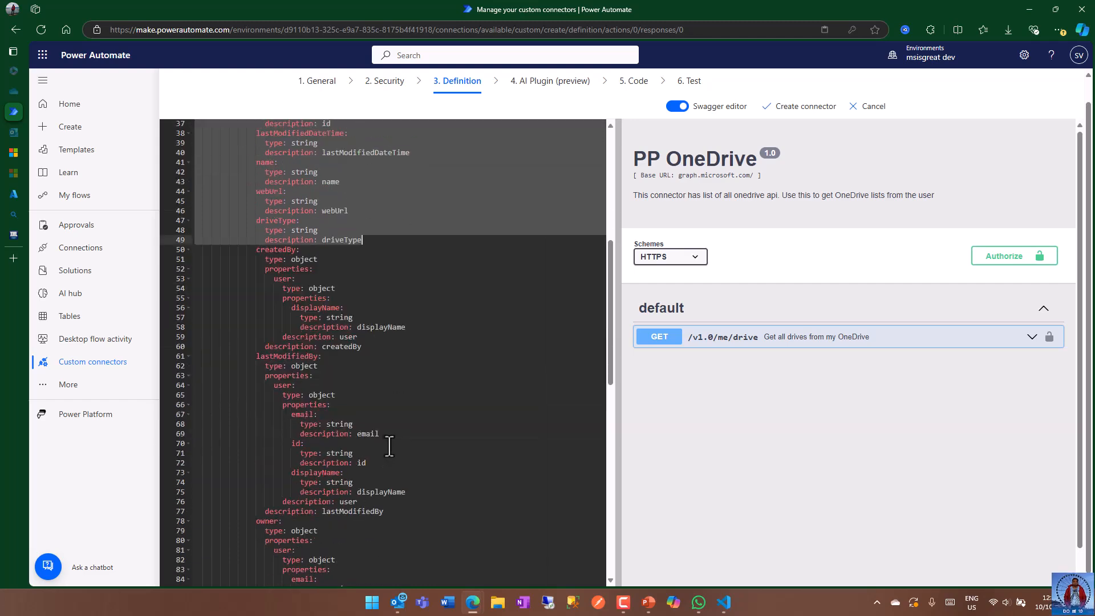
pyautogui.scroll(-2, 391, 444)
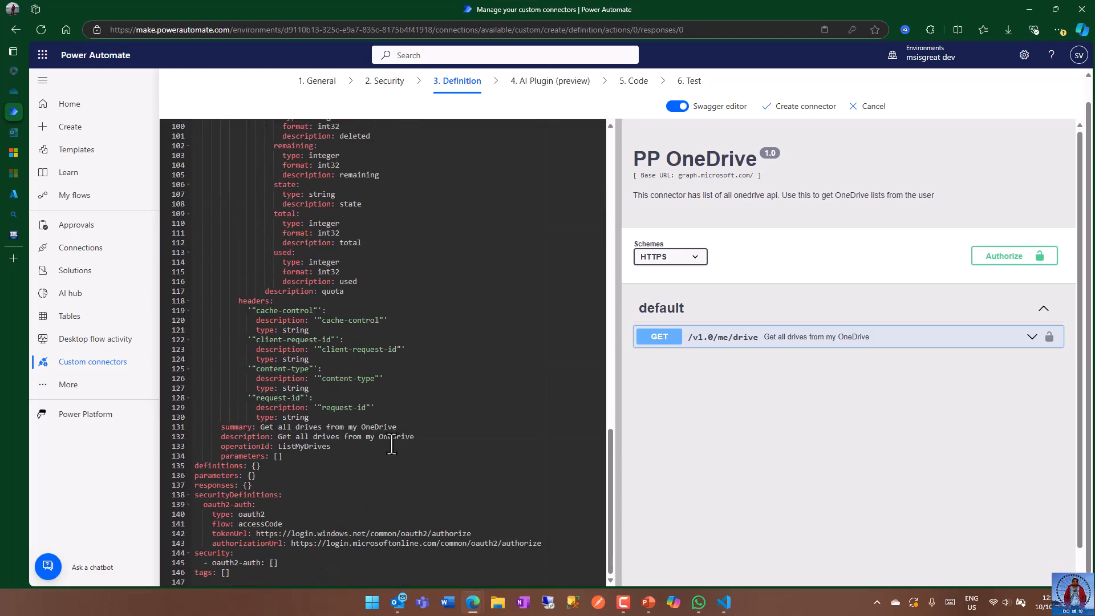
pyautogui.keyDown('shift'); pyautogui.click(334, 417); pyautogui.keyUp('shift')
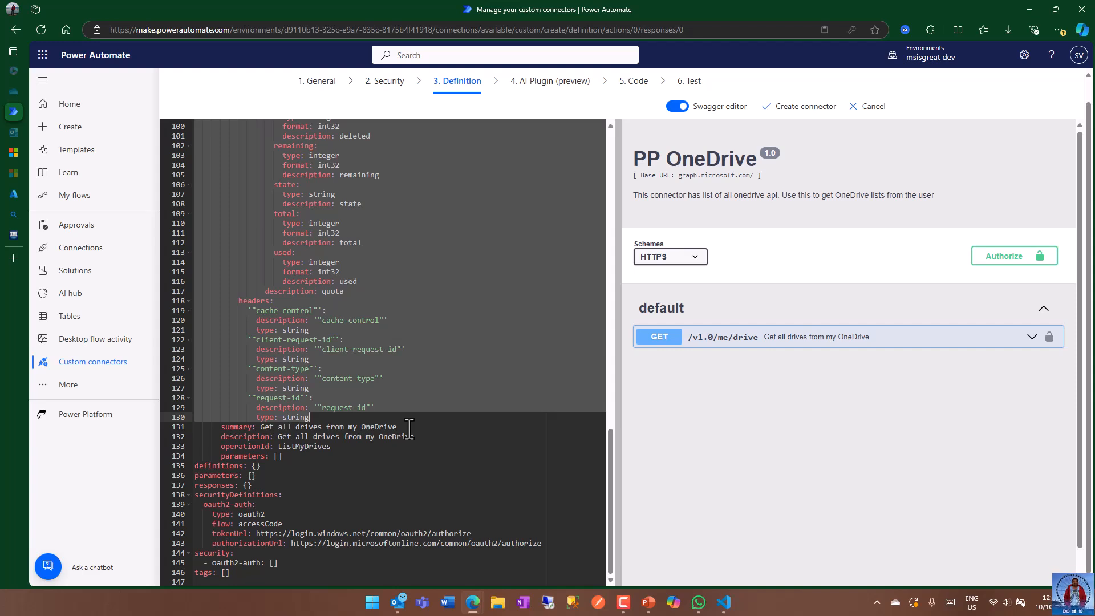
pyautogui.press('BackSpace')
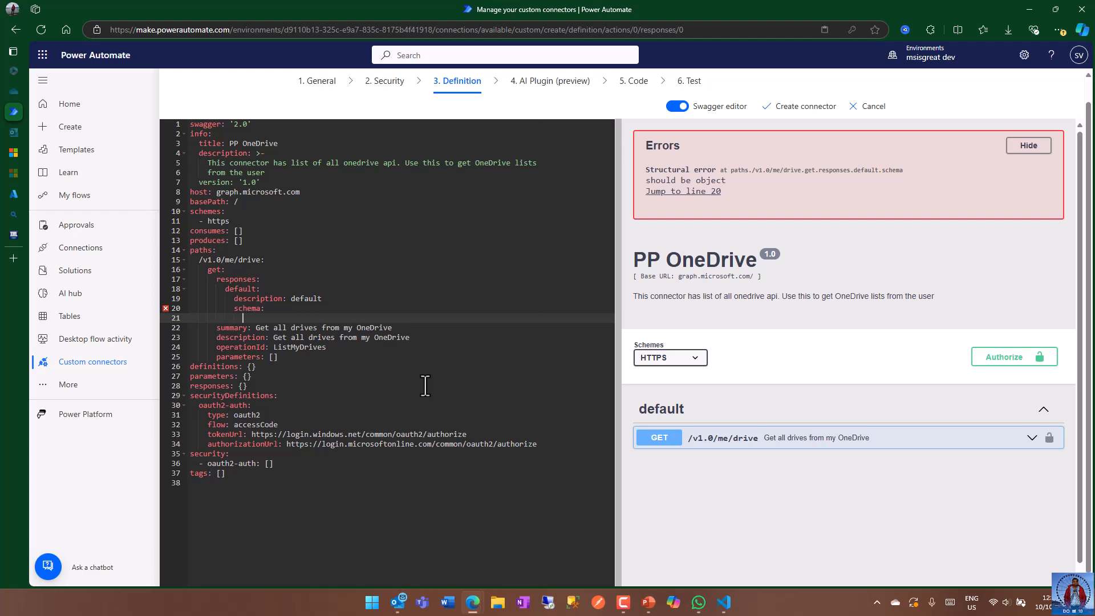
# Step: Paste the copied schema beneath the default response's schema line, accept its conversion from JSON to YAML, and check the resulting code
pyautogui.hotkey('ctrl', 'v')
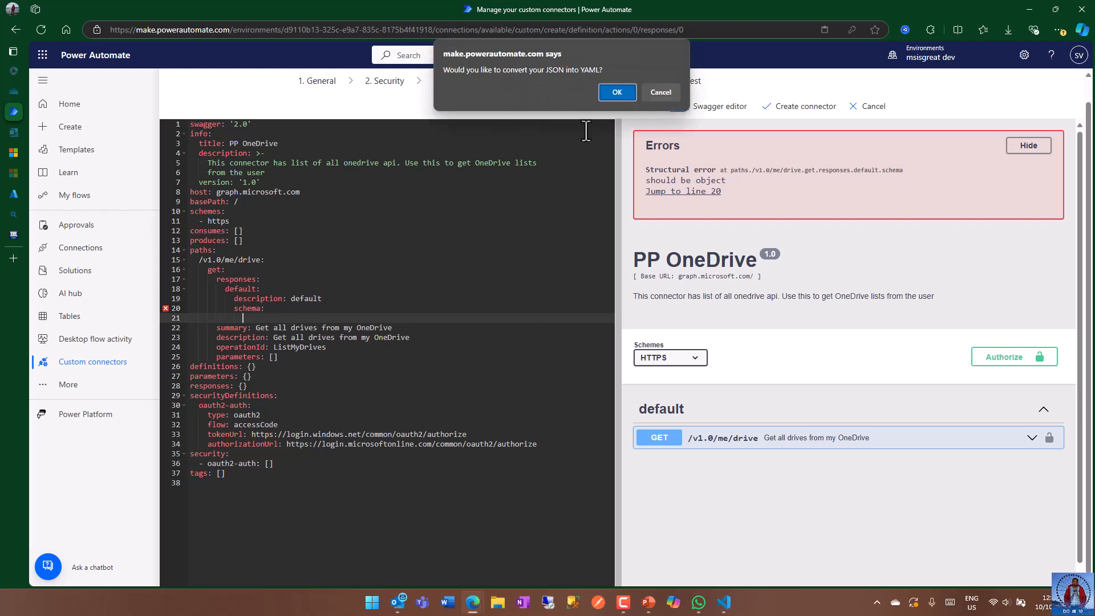
pyautogui.click(613, 87)
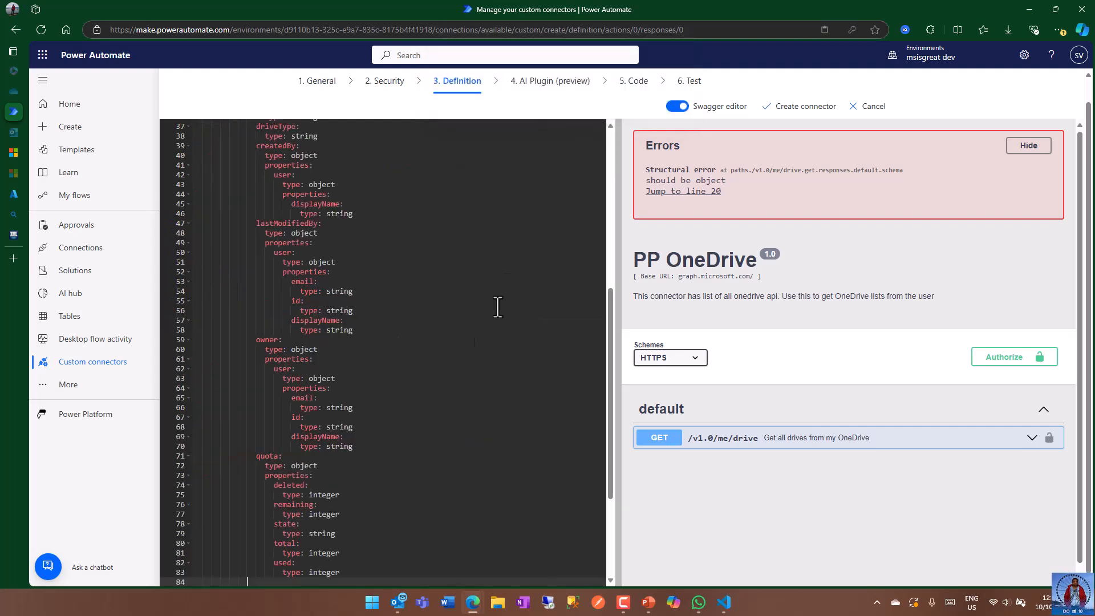
pyautogui.scroll(-3, 473, 342)
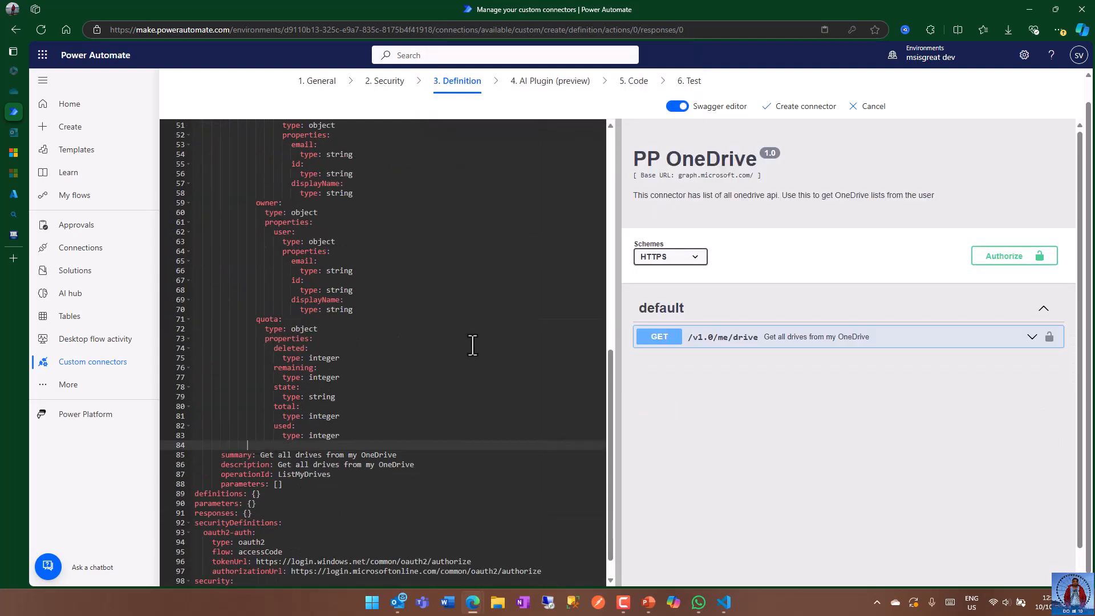
pyautogui.scroll(10, 473, 344)
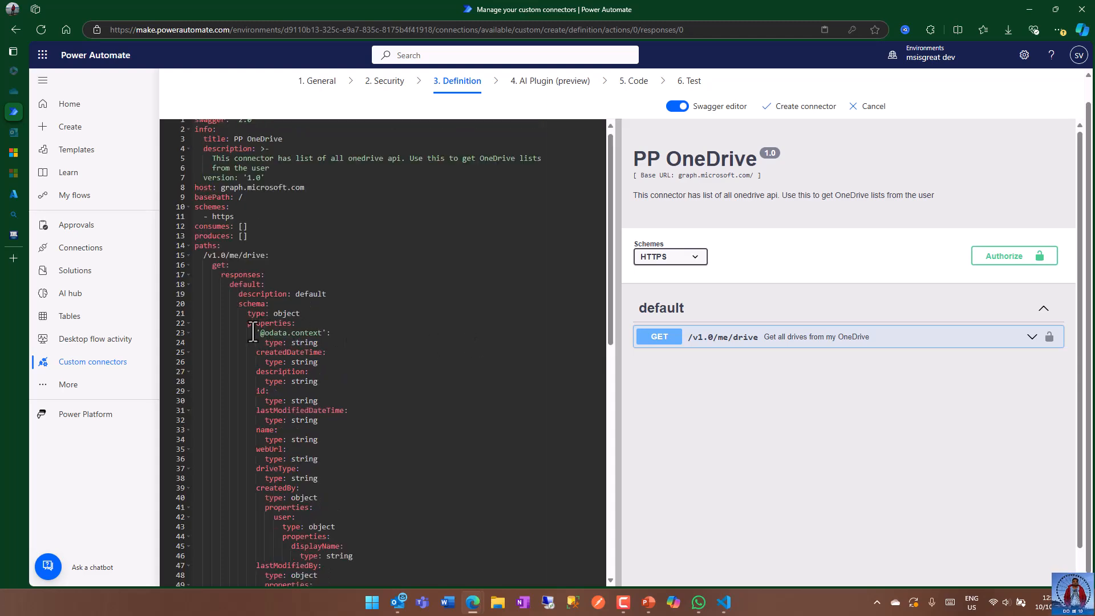
pyautogui.click(397, 305)
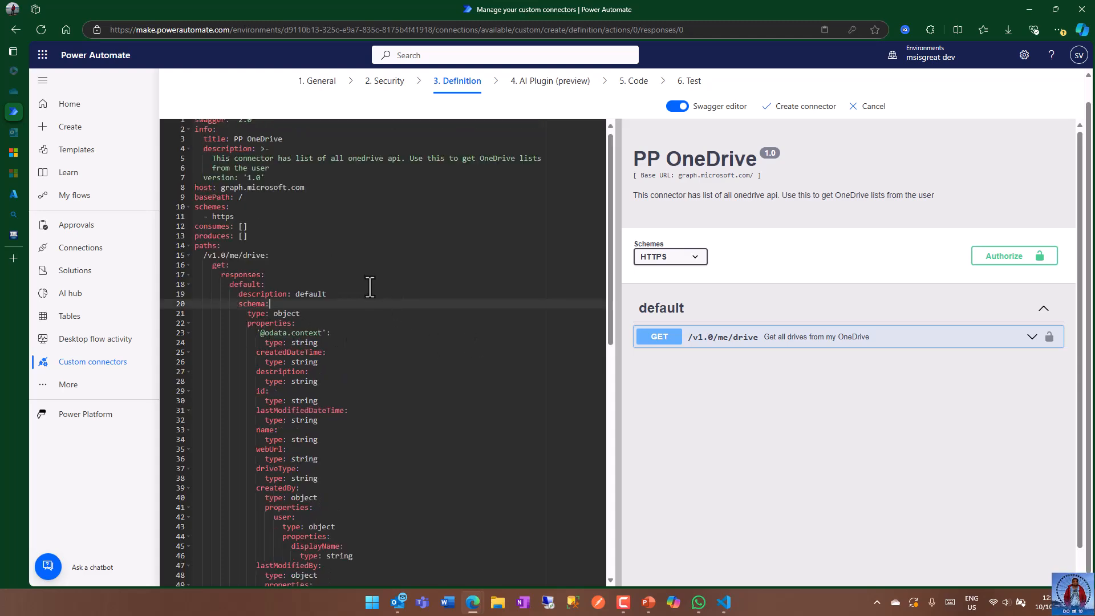
pyautogui.scroll(-9, 370, 286)
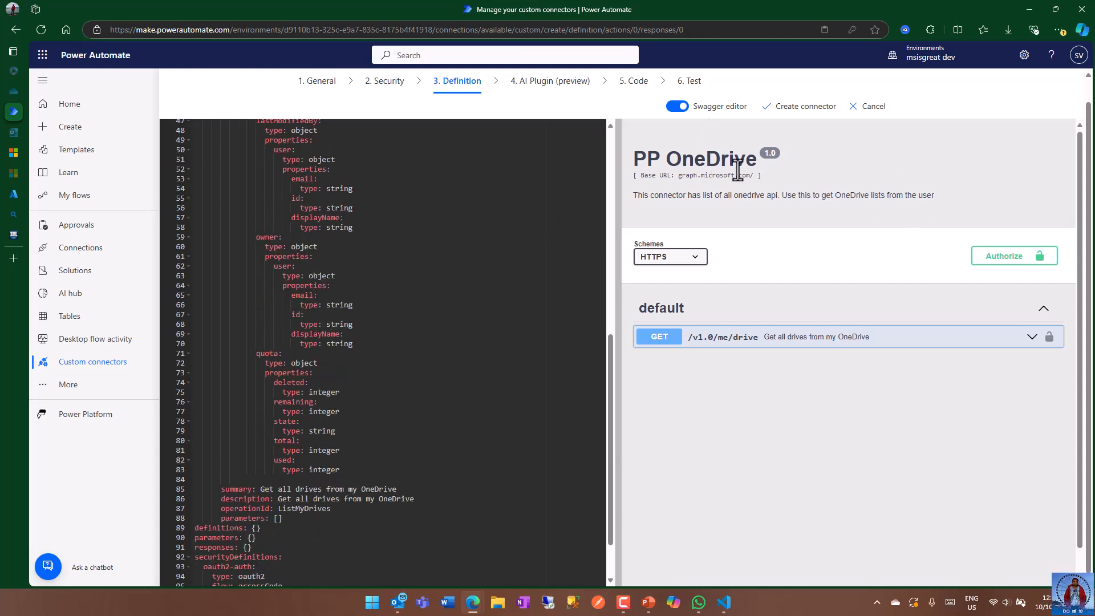
pyautogui.scroll(-2, 508, 303)
pyautogui.scroll(10, 508, 302)
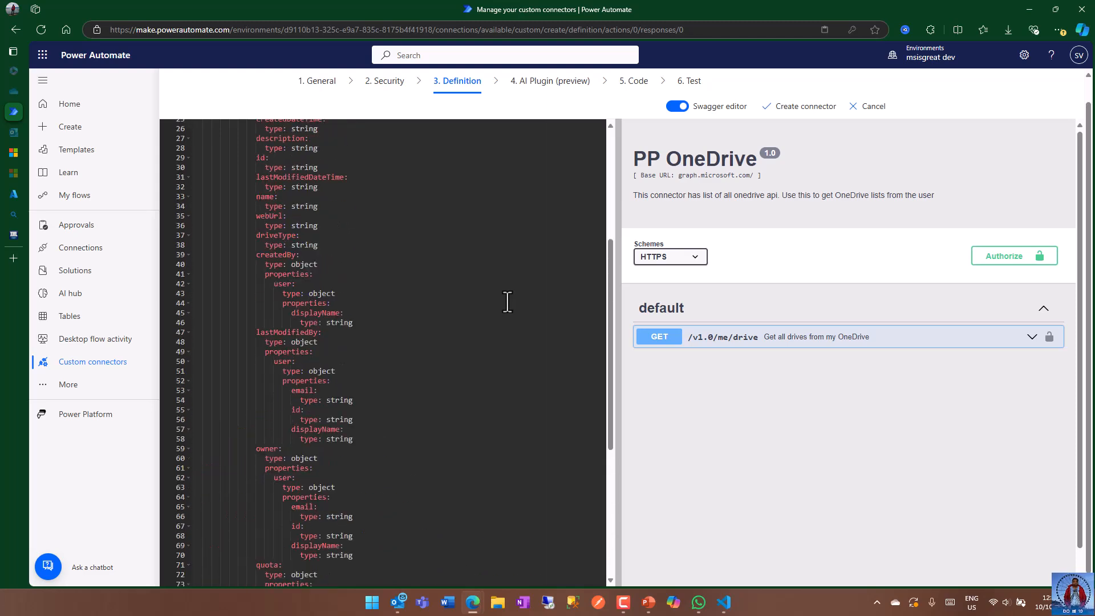
# Step: Turn off the Swagger editor and check the default response's body tokens and validation
pyautogui.click(677, 108)
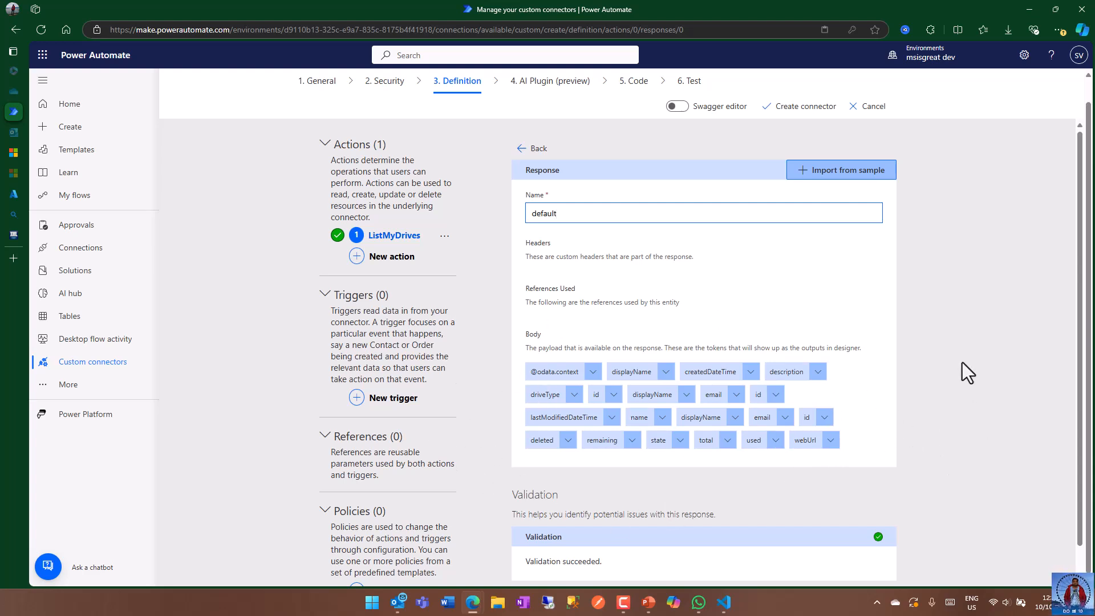
pyautogui.scroll(-1, 689, 300)
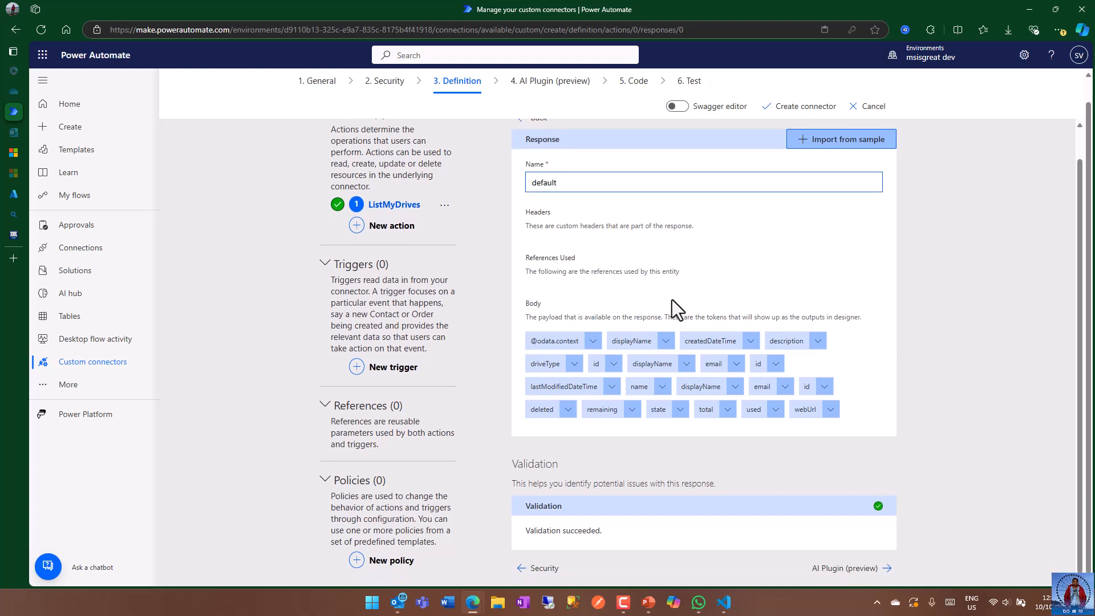
pyautogui.scroll(1, 1005, 384)
pyautogui.scroll(-1, 1004, 385)
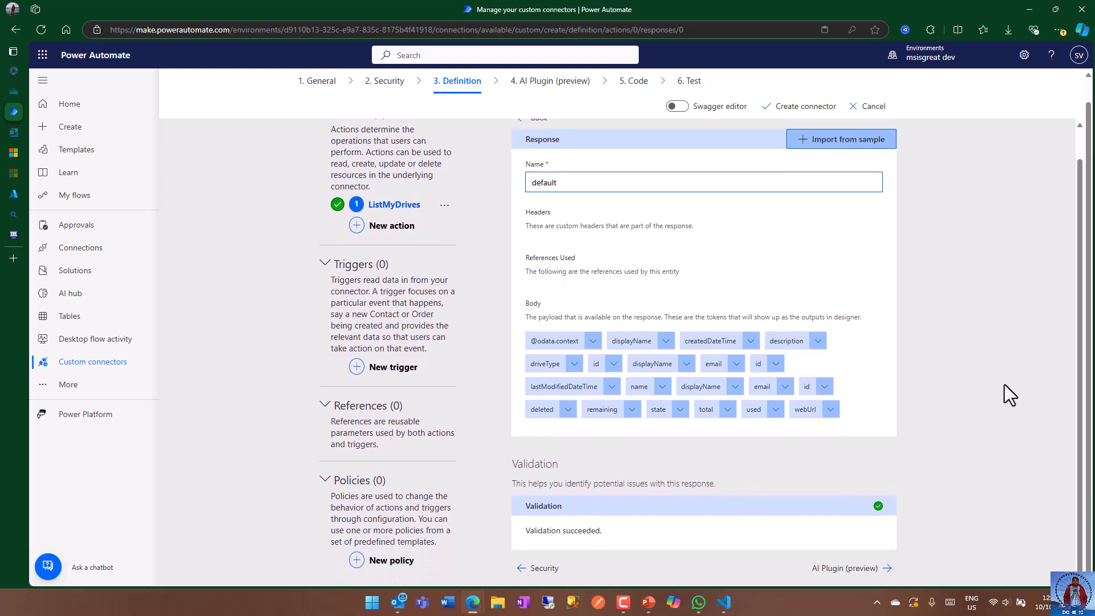
# Step: Try to create the connector, and open its Security settings to inspect the OAuth 2.0 fields
pyautogui.click(801, 112)
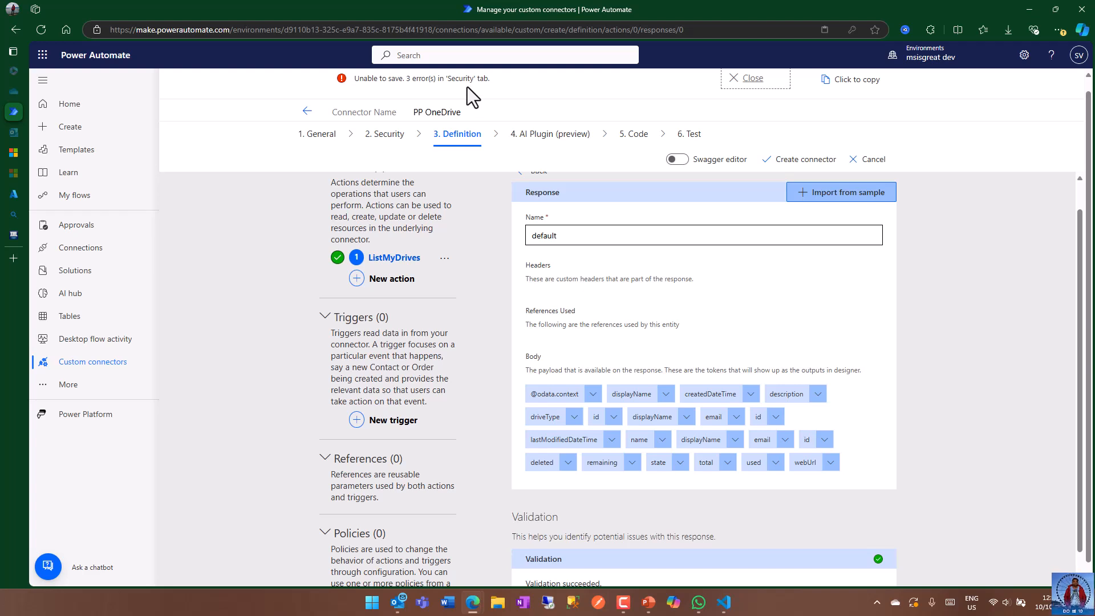
pyautogui.click(385, 136)
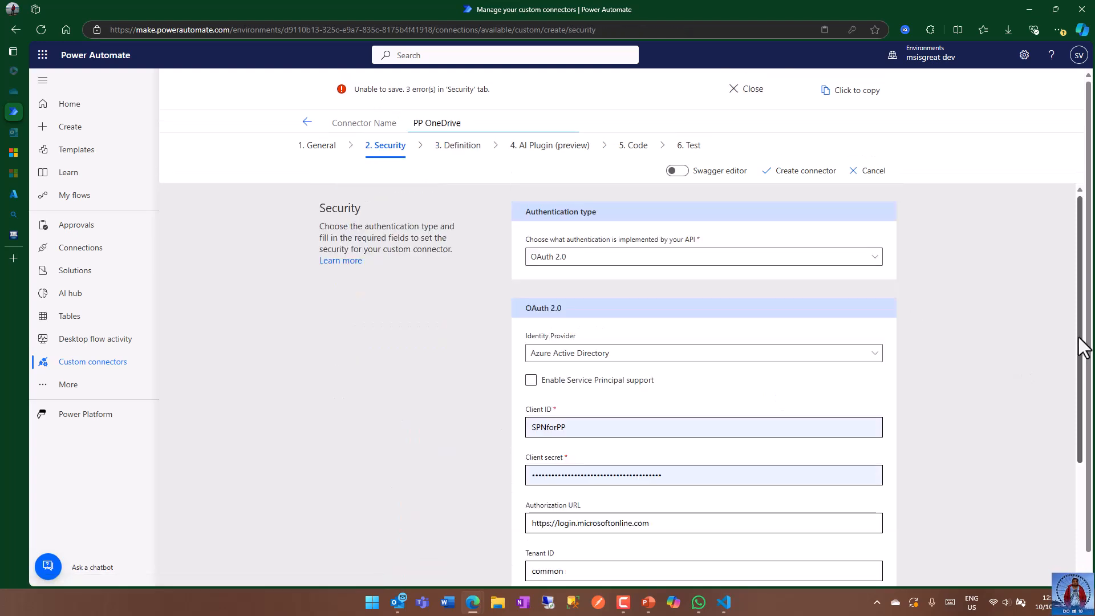
pyautogui.scroll(-3, 1038, 316)
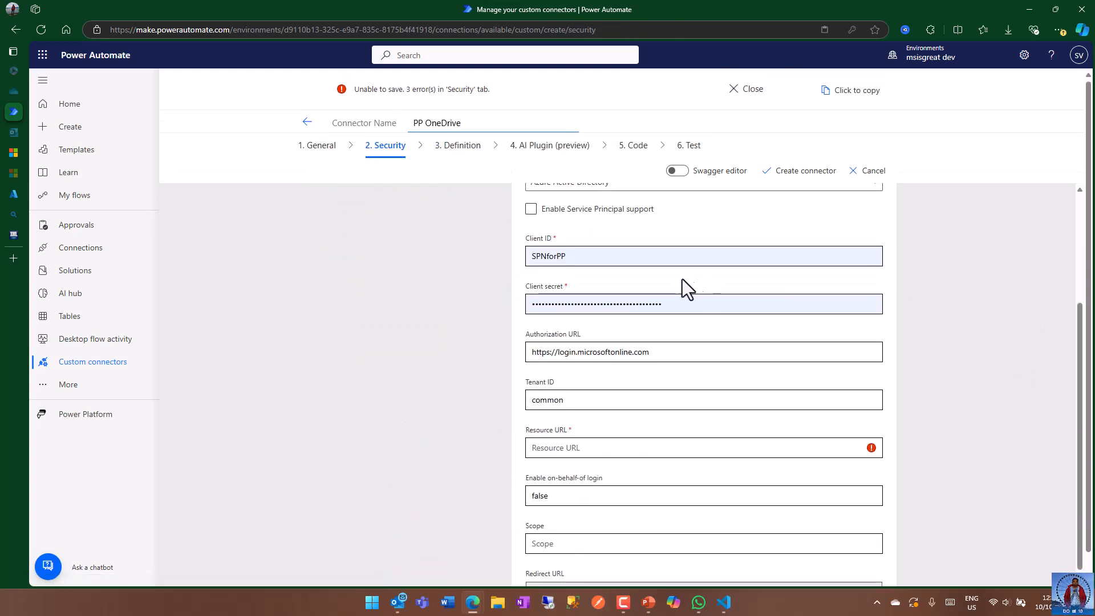
# Step: Clear the prefilled value from the Client ID field
pyautogui.click(579, 254)
pyautogui.hotkey('ctrl', 'a')
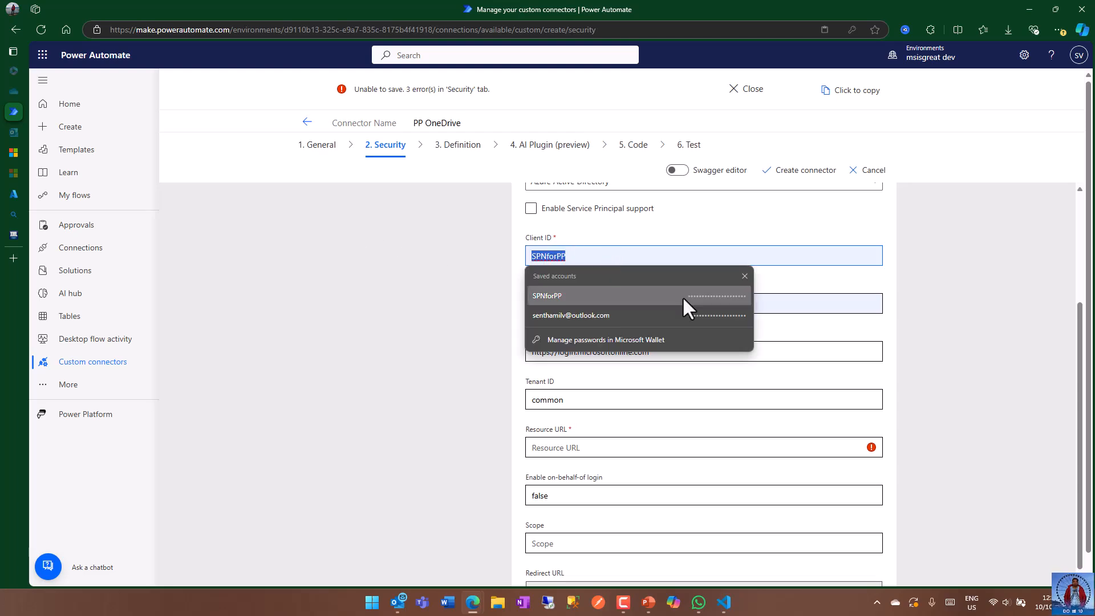
pyautogui.press('BackSpace')
pyautogui.click(485, 259)
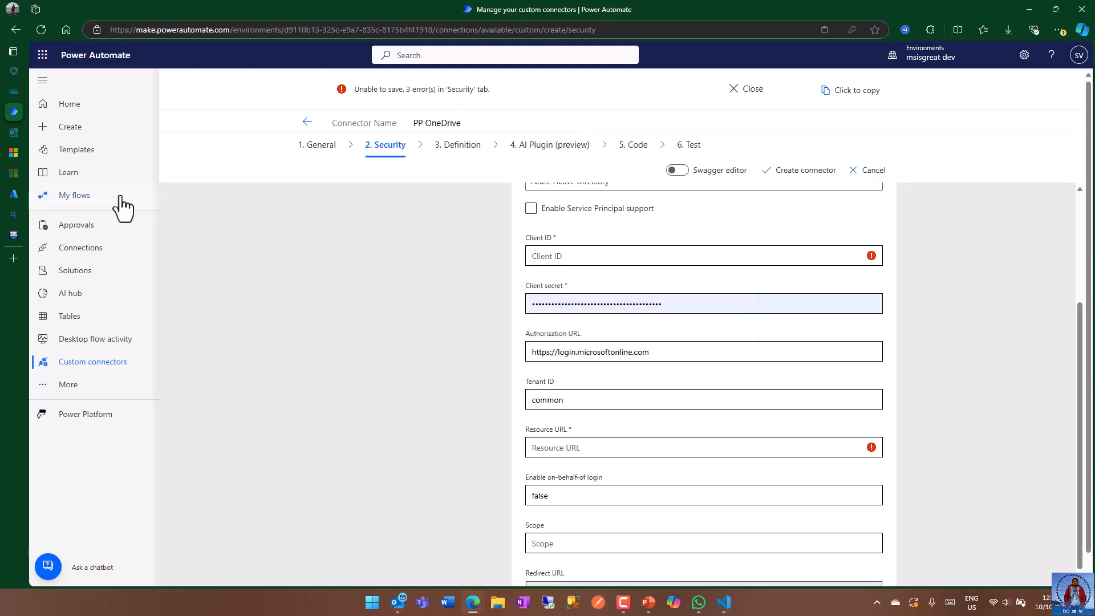
# Step: Copy the application (client) ID from the PPApp connector's overview in Azure and paste it as the Power Automate connector's Client ID
pyautogui.click(46, 194)
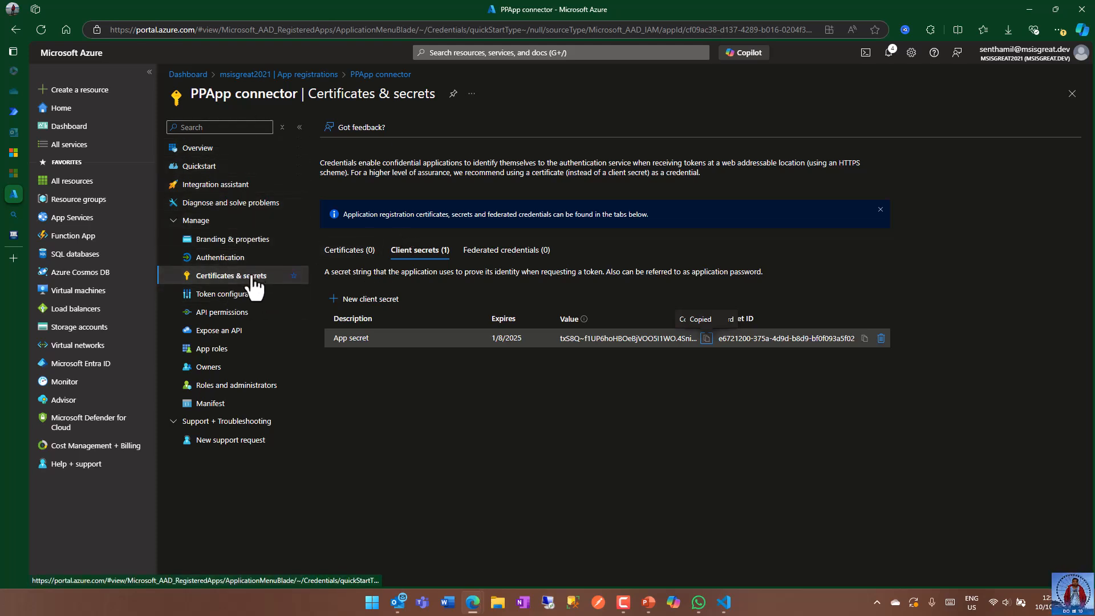
pyautogui.click(205, 149)
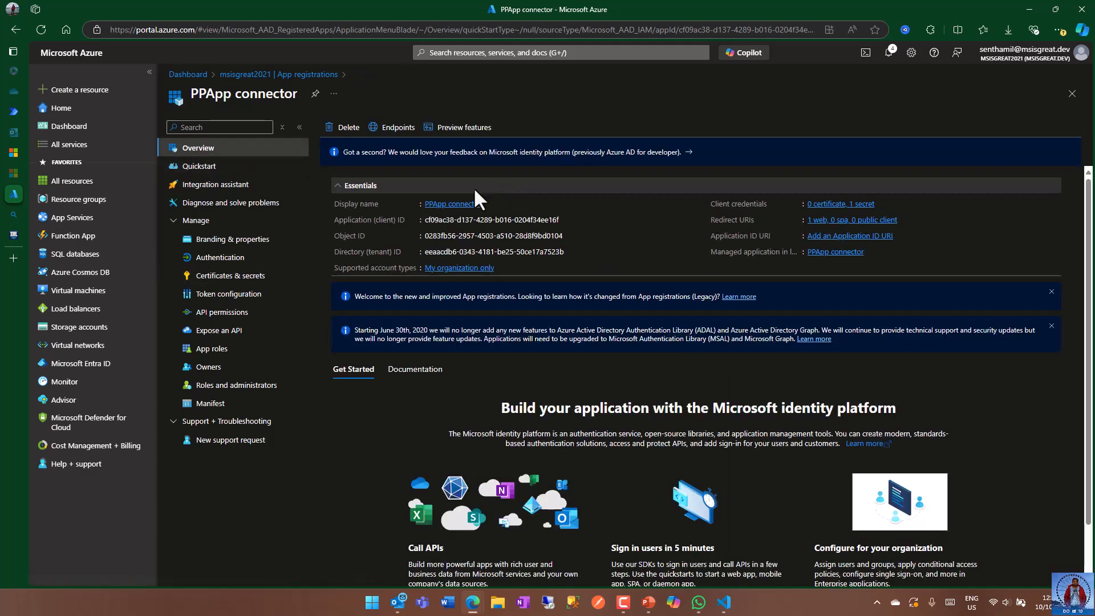
pyautogui.click(566, 220)
pyautogui.click(13, 112)
pyautogui.click(597, 256)
pyautogui.hotkey('ctrl', 'v')
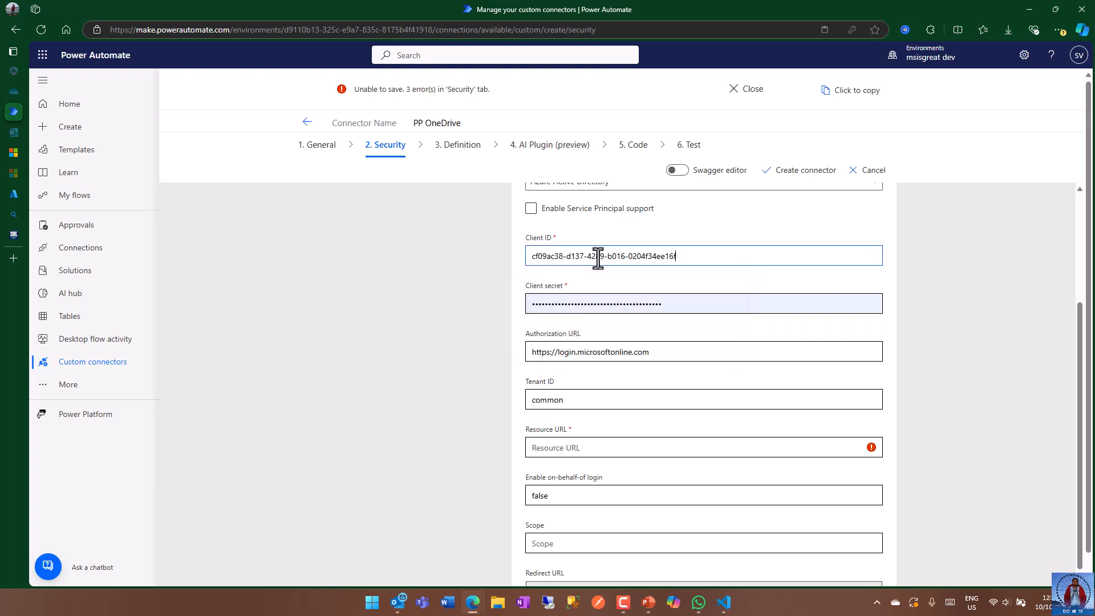
pyautogui.scroll(-1, 939, 342)
pyautogui.click(582, 404)
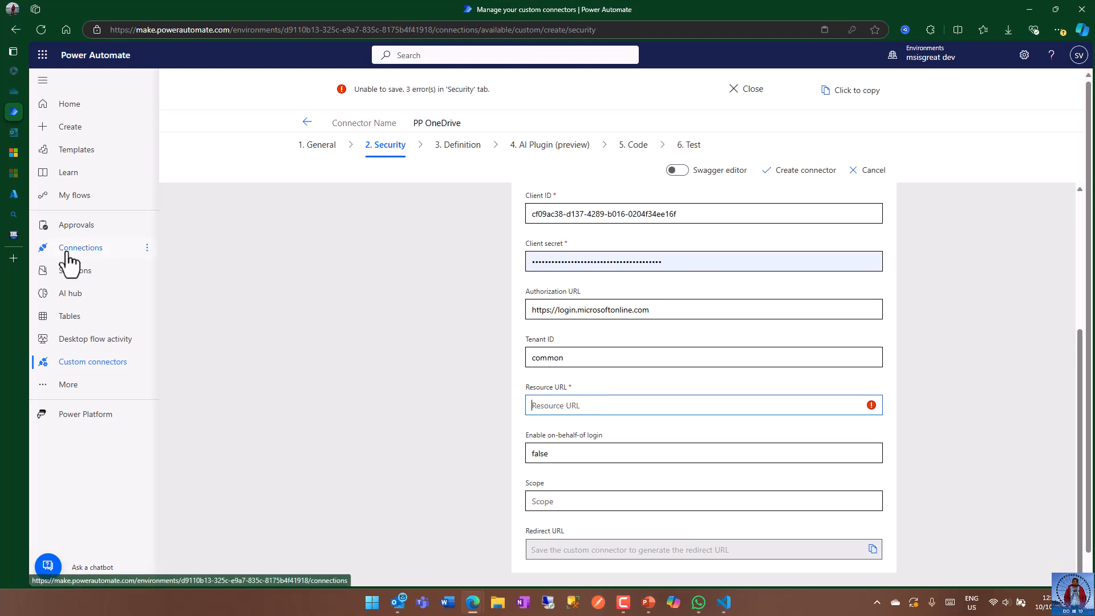
pyautogui.moveTo(17, 172)
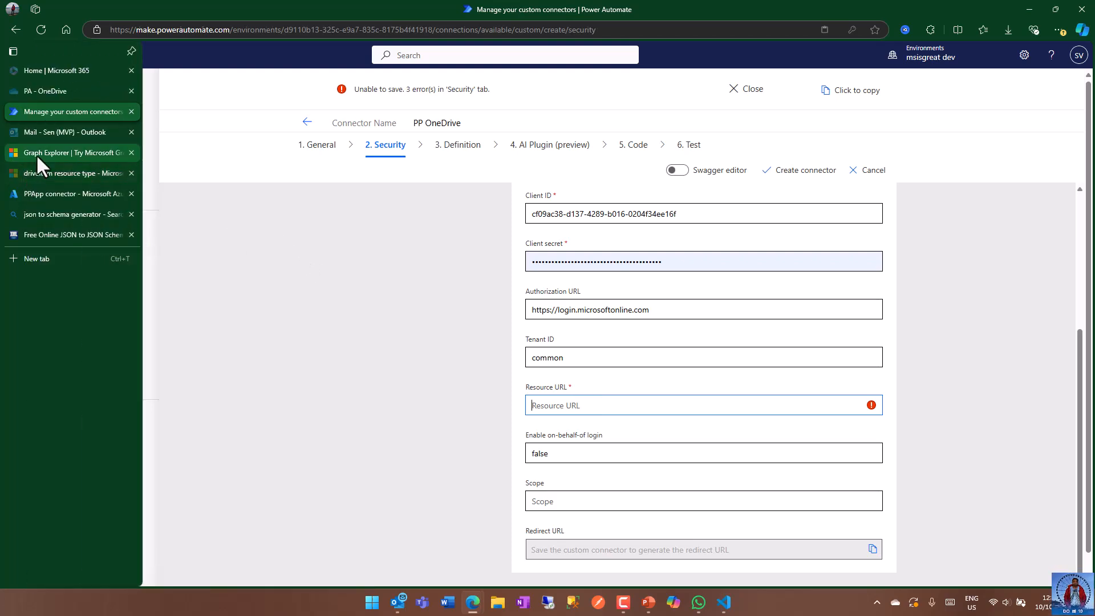
pyautogui.click(35, 153)
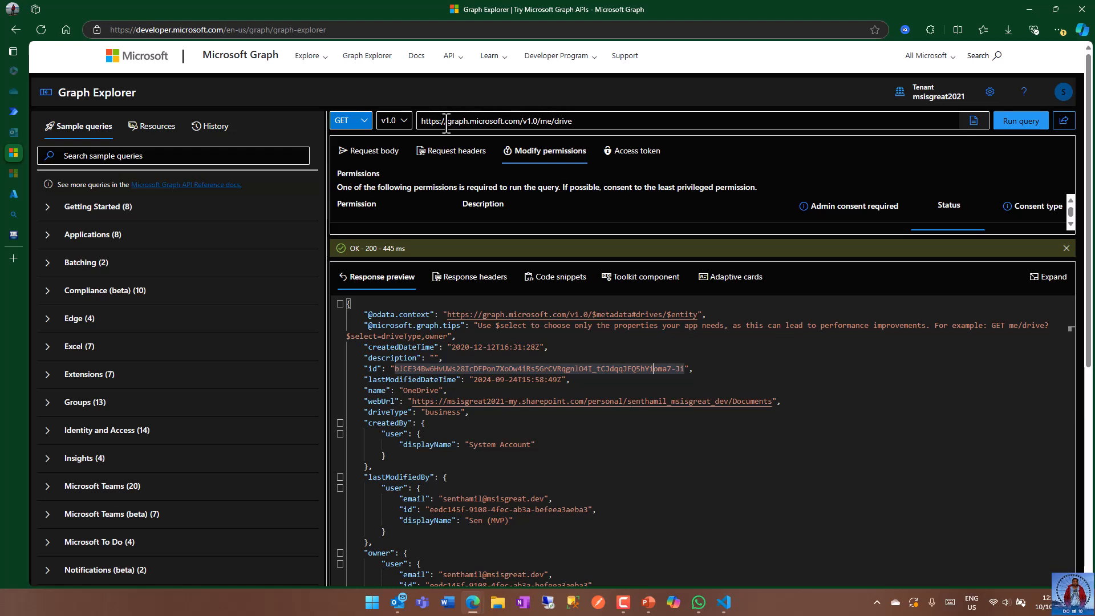
pyautogui.click(520, 121)
pyautogui.moveTo(520, 121); pyautogui.dragTo(406, 126)
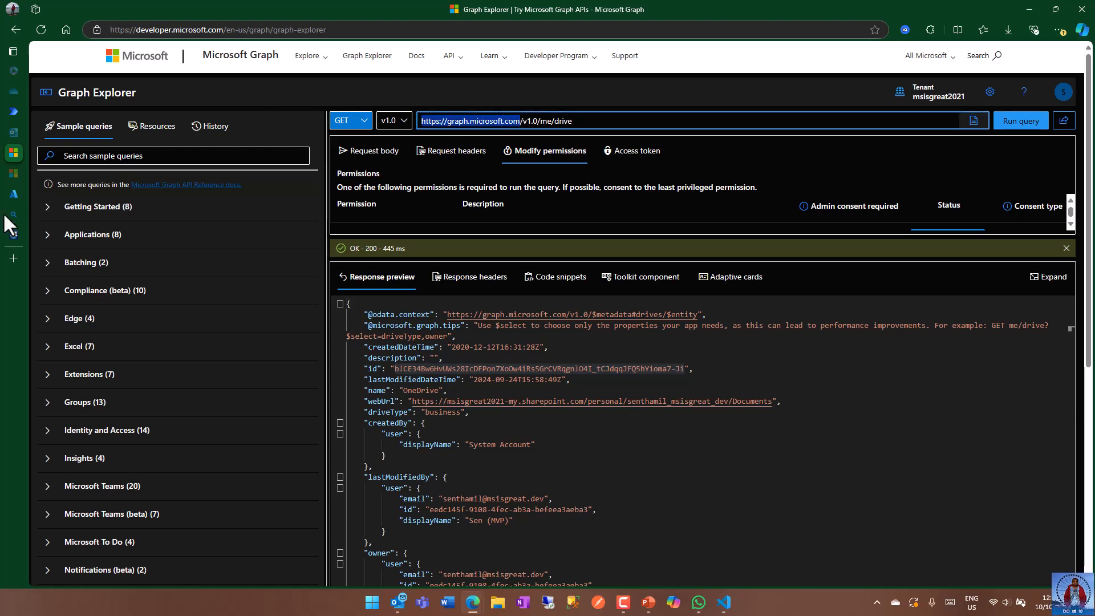
pyautogui.moveTo(19, 215)
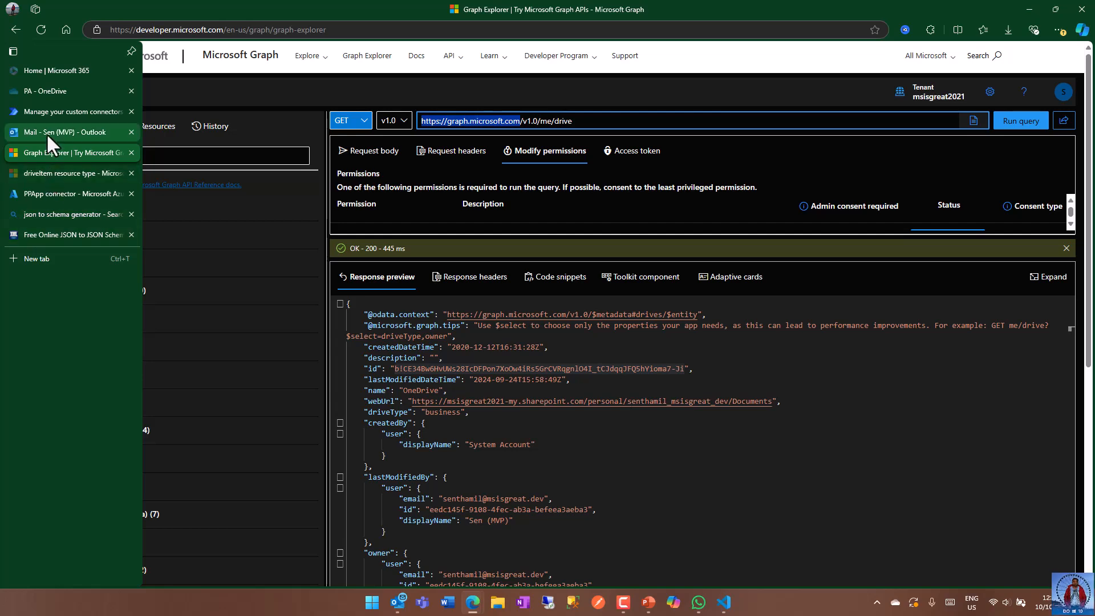
pyautogui.click(40, 111)
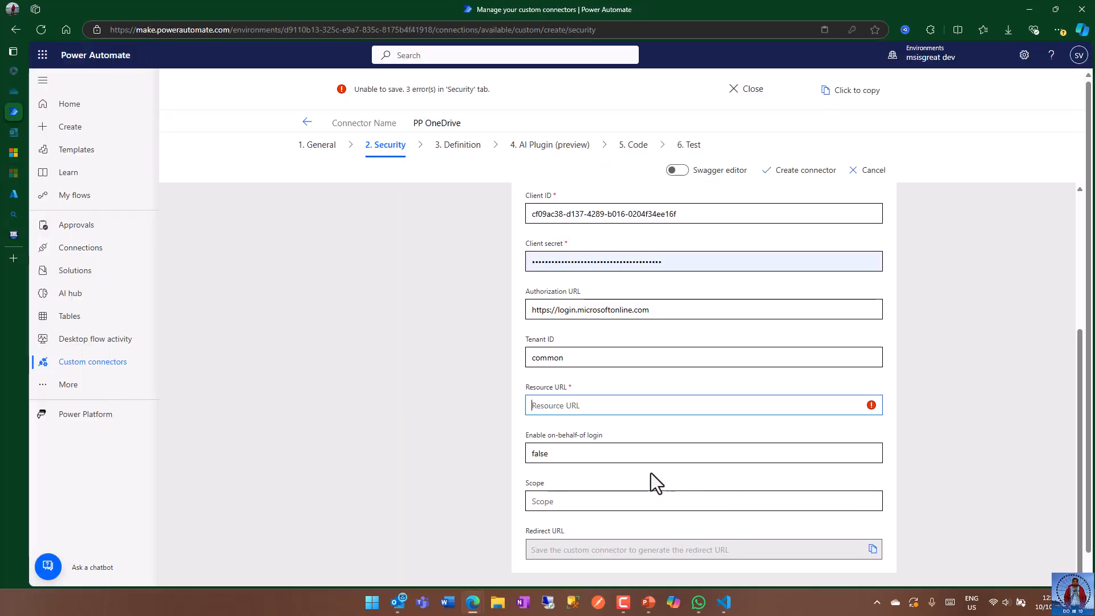
pyautogui.hotkey('ctrl', 'v')
pyautogui.click(970, 485)
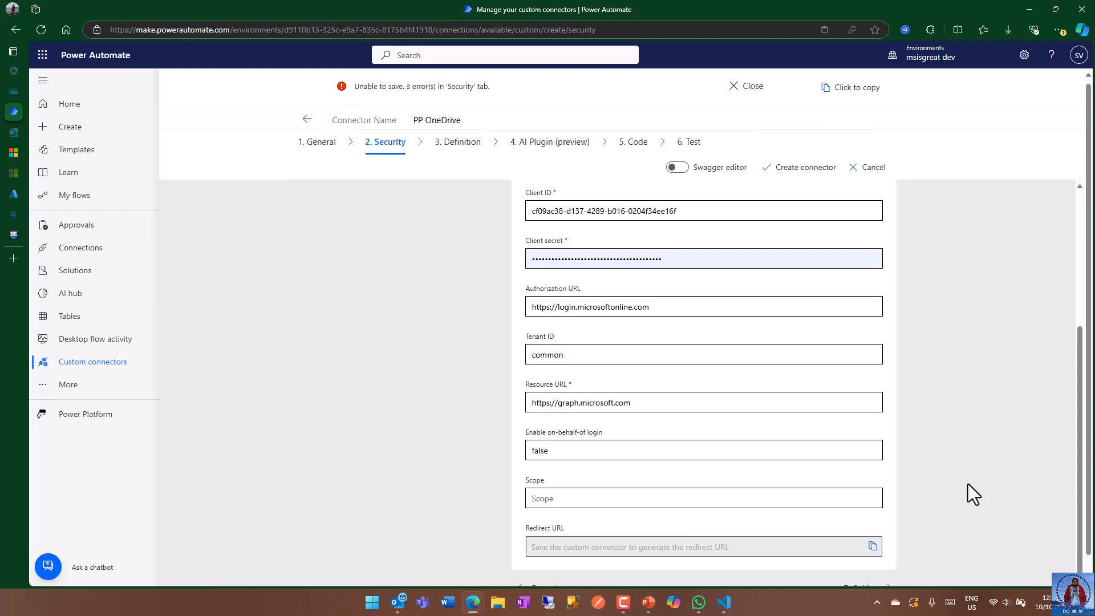
# Step: Review the connector's General settings, declining the browser's offer to save the password, and go on to Security
pyautogui.scroll(-1, 967, 484)
pyautogui.scroll(4, 967, 484)
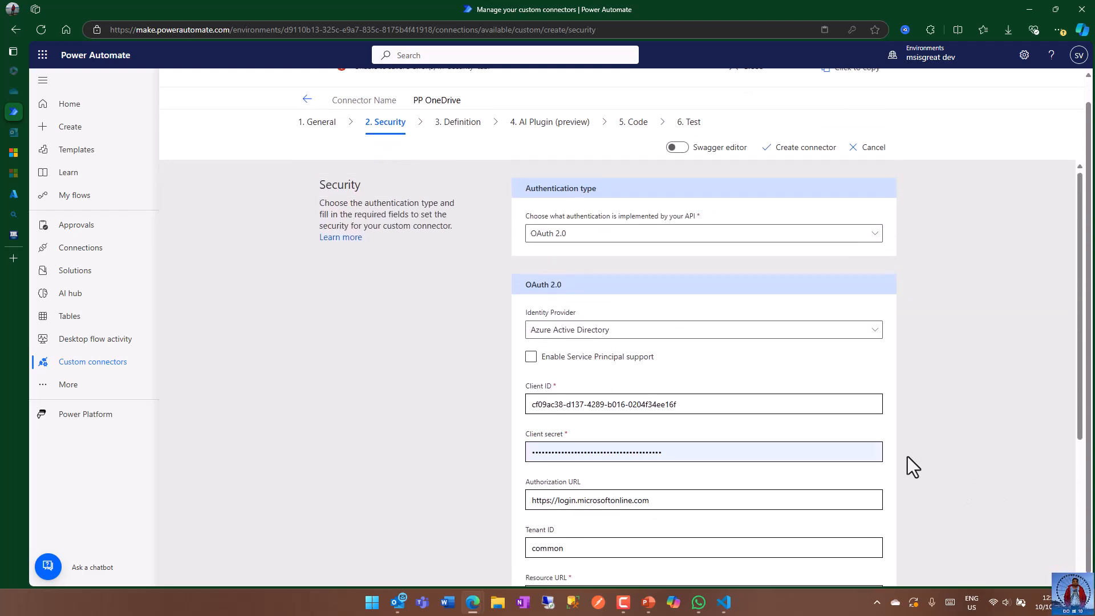
pyautogui.click(315, 122)
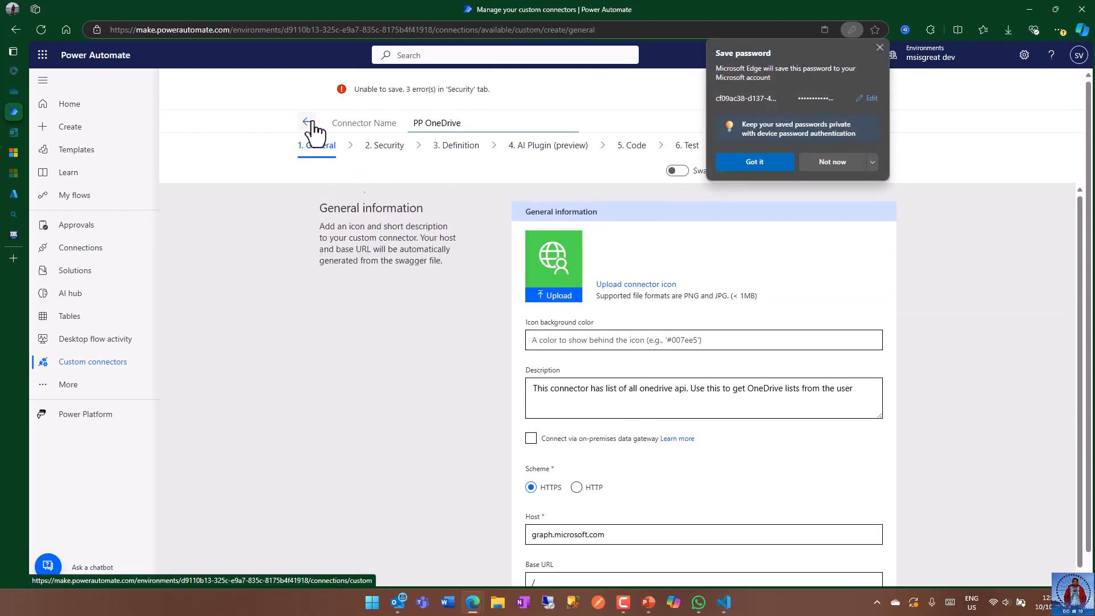
pyautogui.click(830, 164)
pyautogui.scroll(-1, 898, 345)
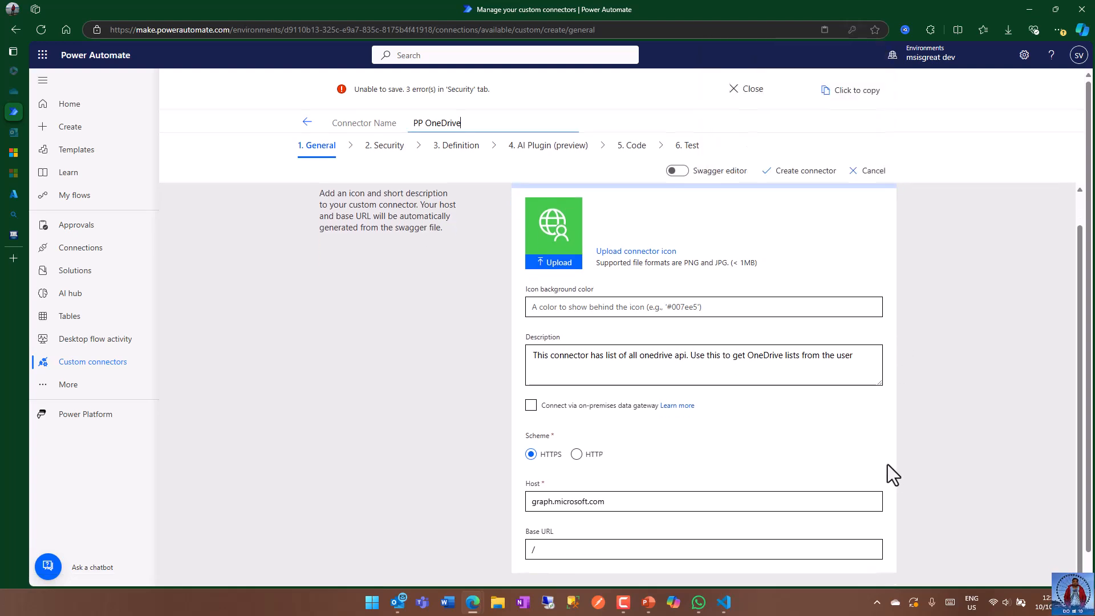
pyautogui.scroll(-1, 887, 465)
pyautogui.click(864, 568)
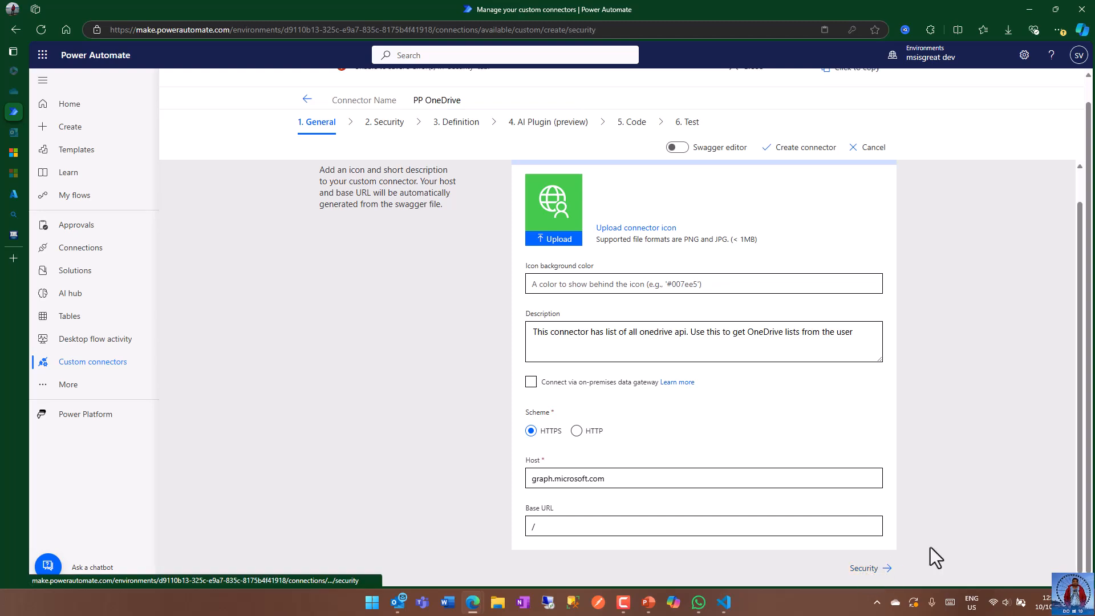
# Step: Check the connector's Security and Definition settings, dismiss the save error, and create the PP OneDrive connector
pyautogui.scroll(-3, 917, 475)
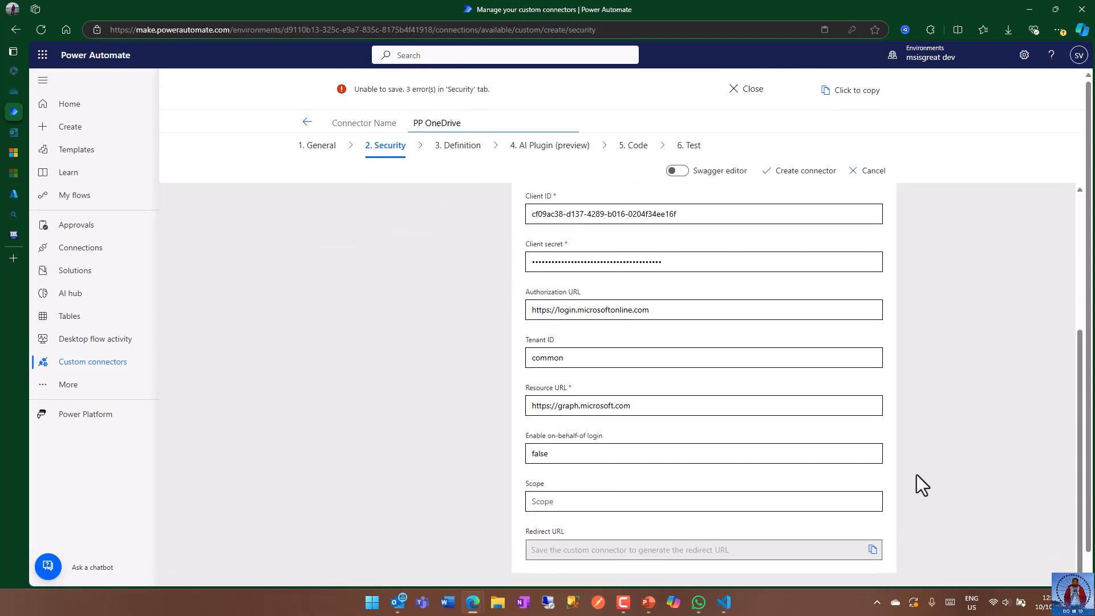
pyautogui.scroll(-1, 913, 491)
pyautogui.click(868, 573)
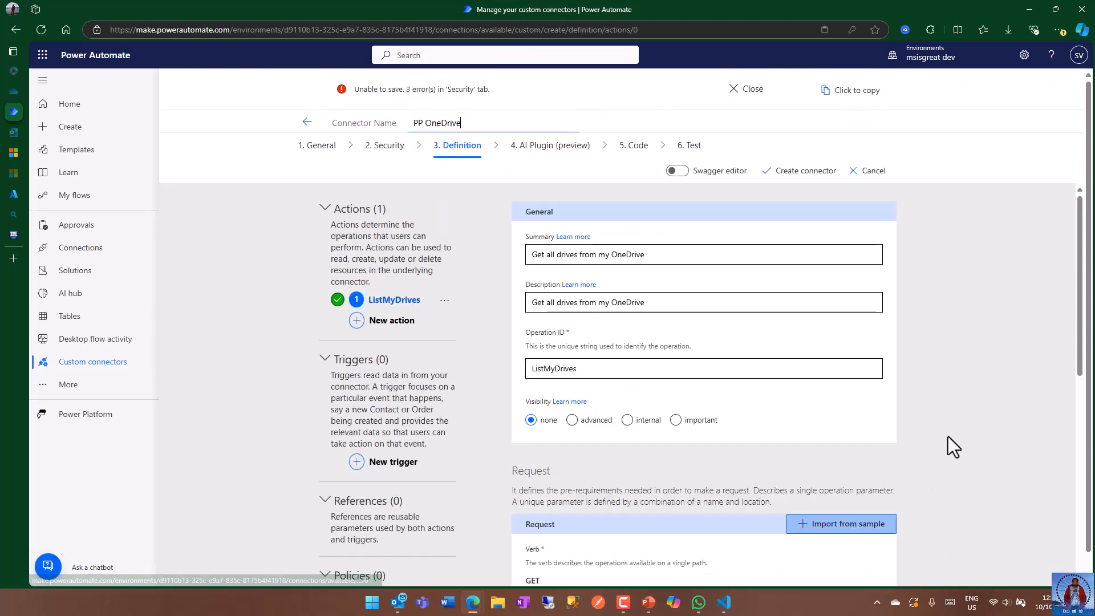
pyautogui.scroll(-3, 948, 436)
pyautogui.scroll(-2, 948, 437)
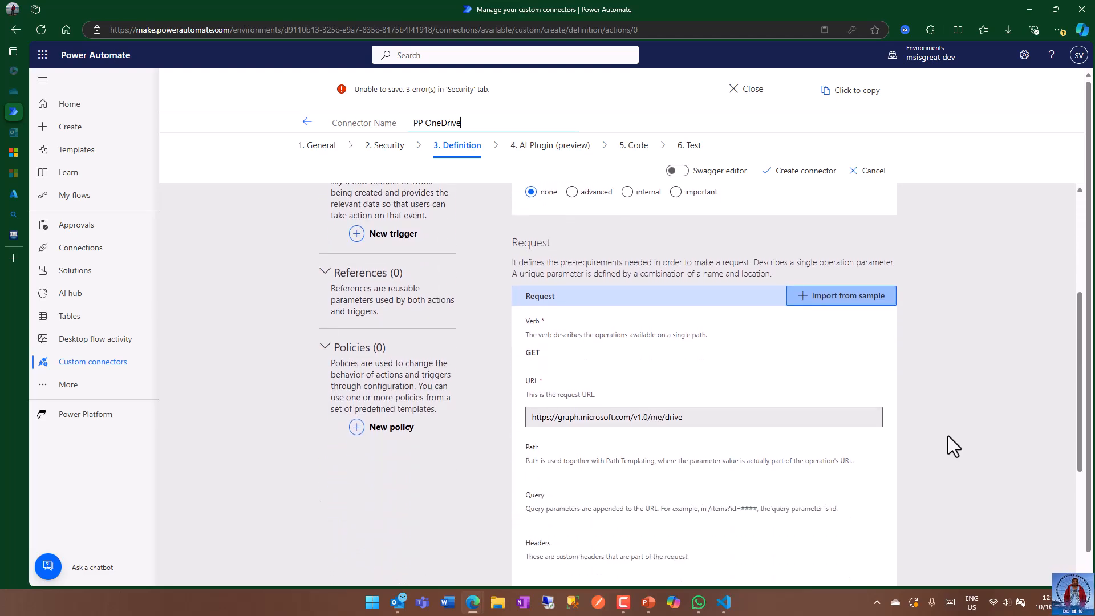
pyautogui.scroll(4, 948, 436)
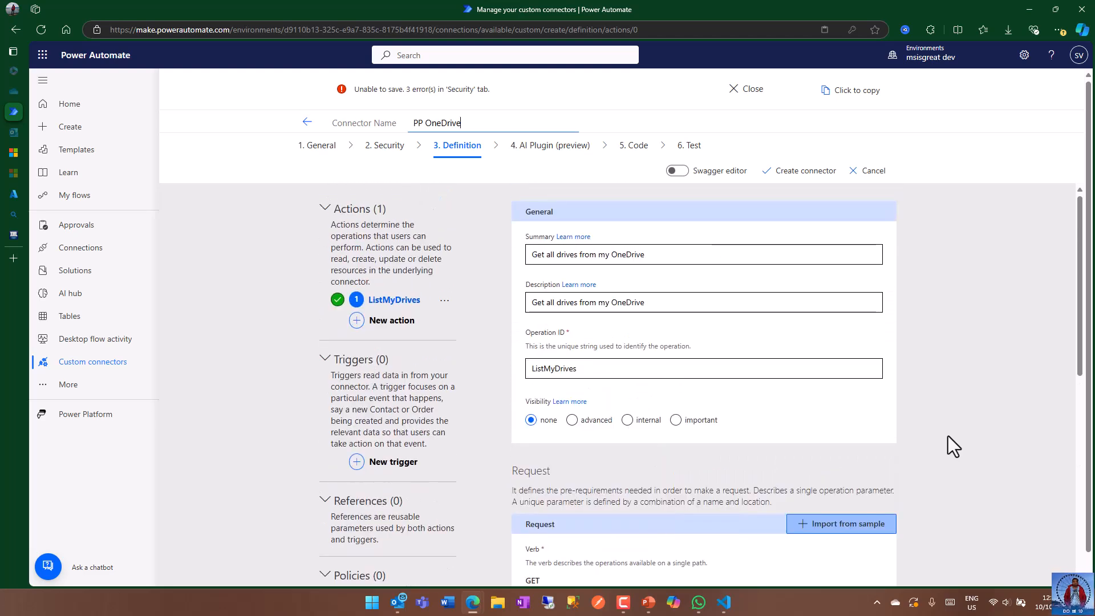
pyautogui.click(746, 91)
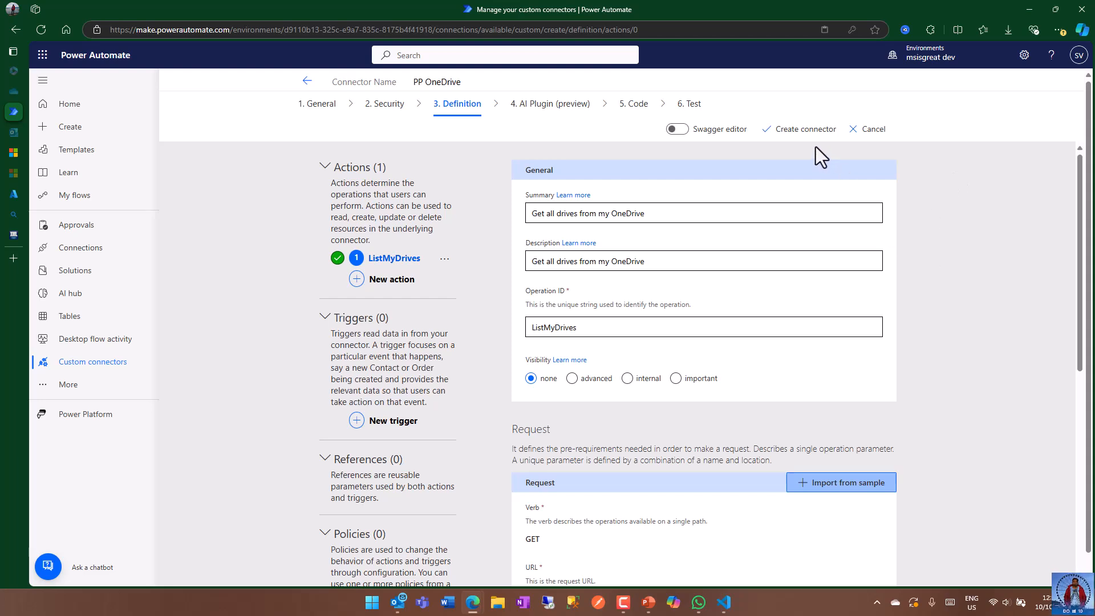
pyautogui.scroll(-8, 923, 355)
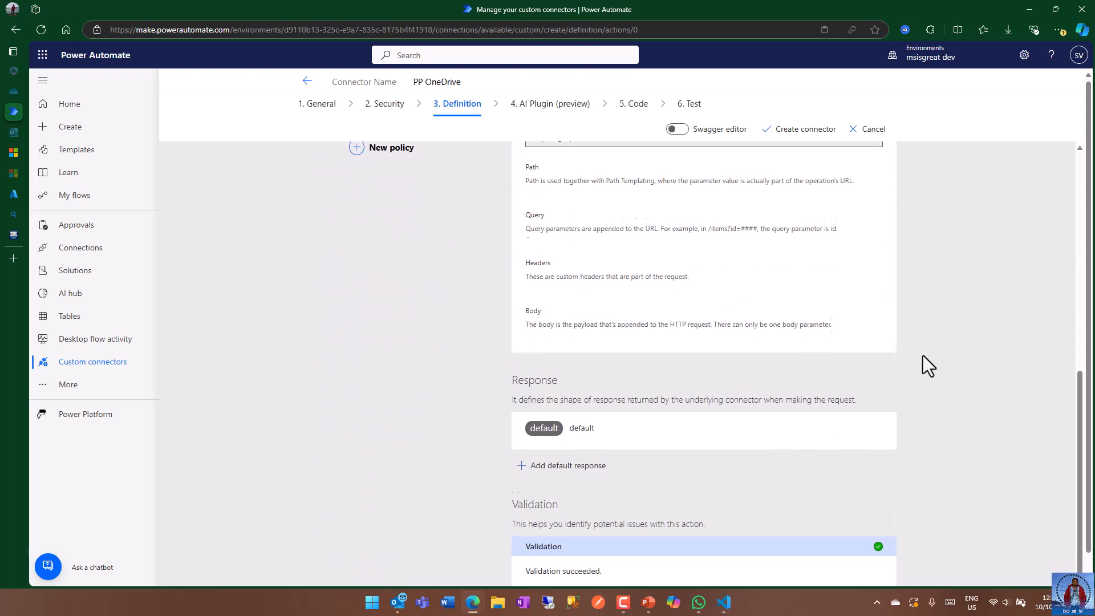
pyautogui.scroll(8, 923, 355)
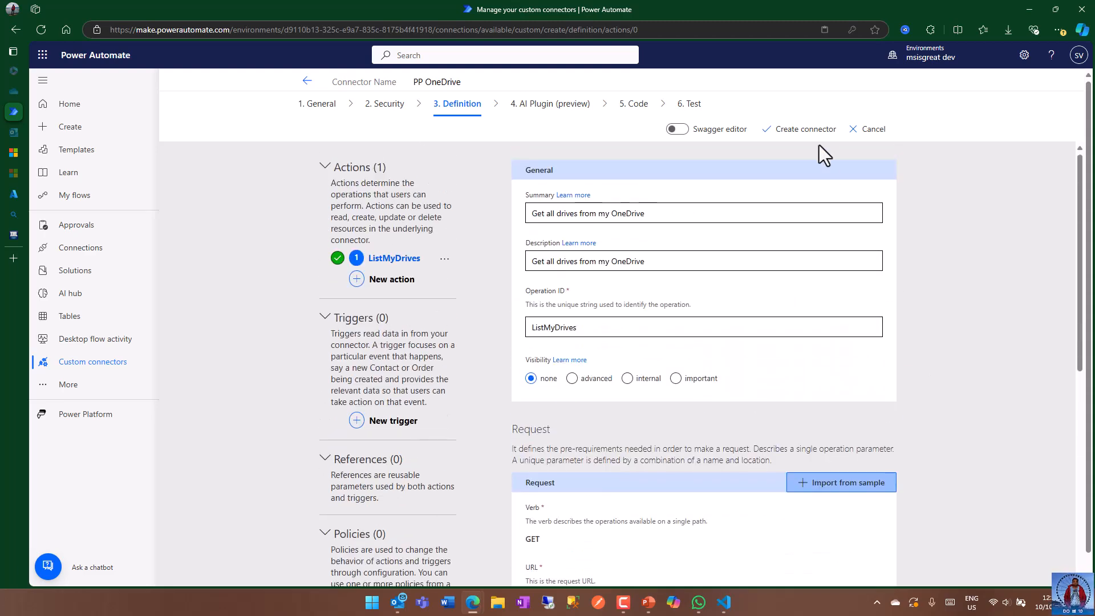
pyautogui.click(805, 130)
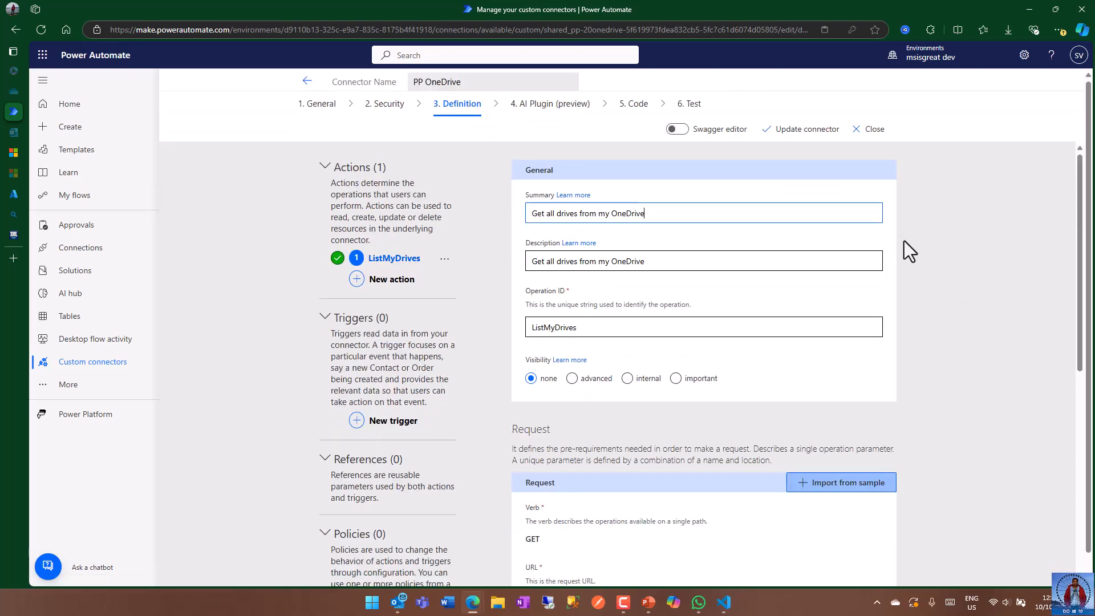
# Step: Try to create a test connection for the connector by signing in with the Microsoft account, and read the sign-in error details
pyautogui.click(690, 104)
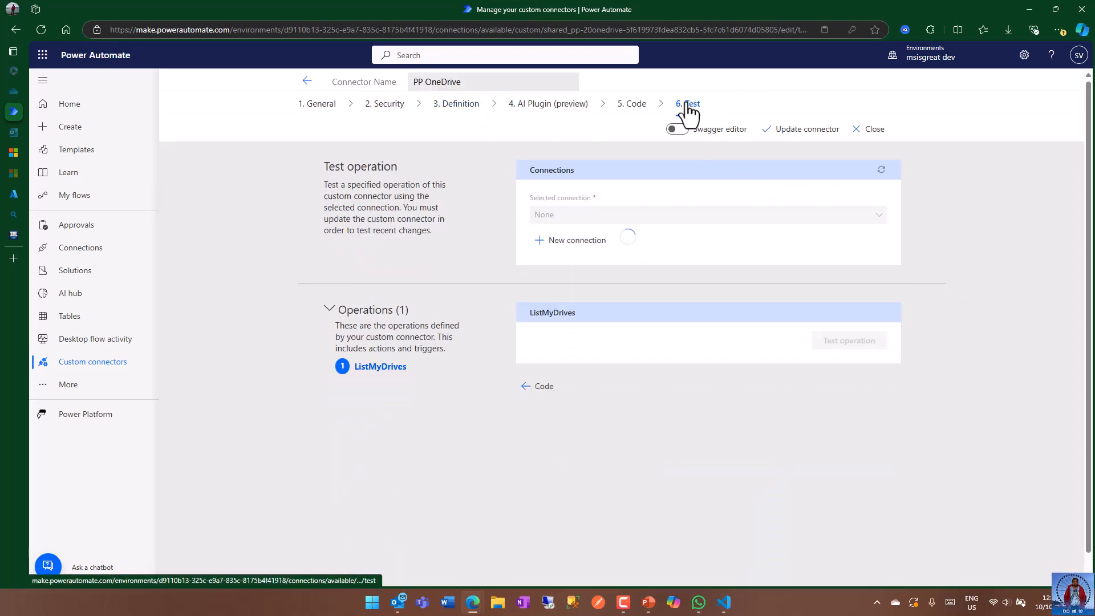
pyautogui.click(576, 242)
pyautogui.moveTo(146, 9); pyautogui.dragTo(686, 184)
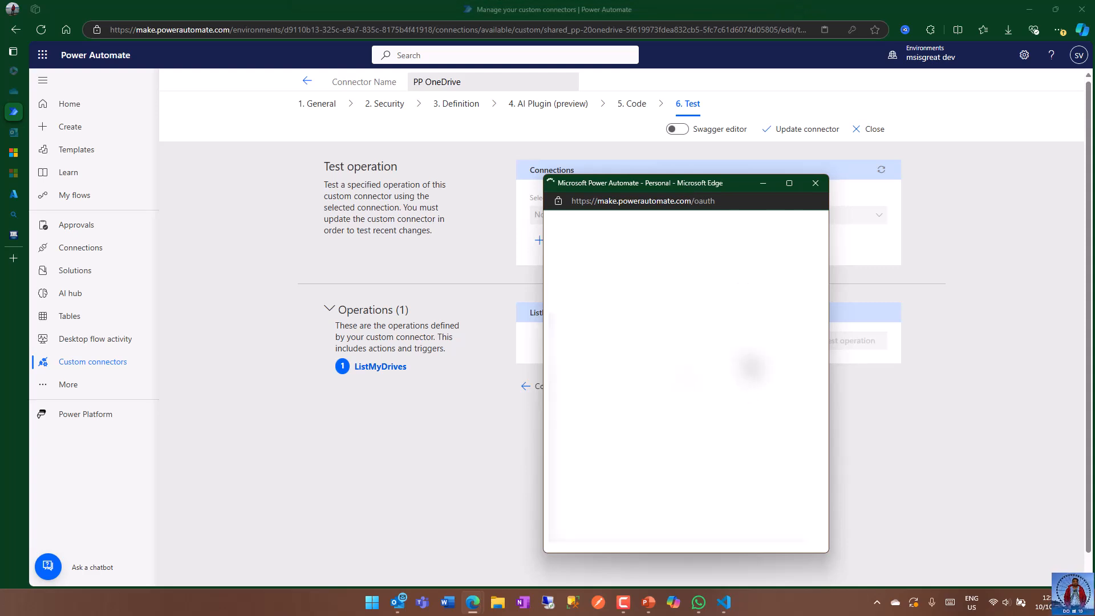
pyautogui.click(660, 296)
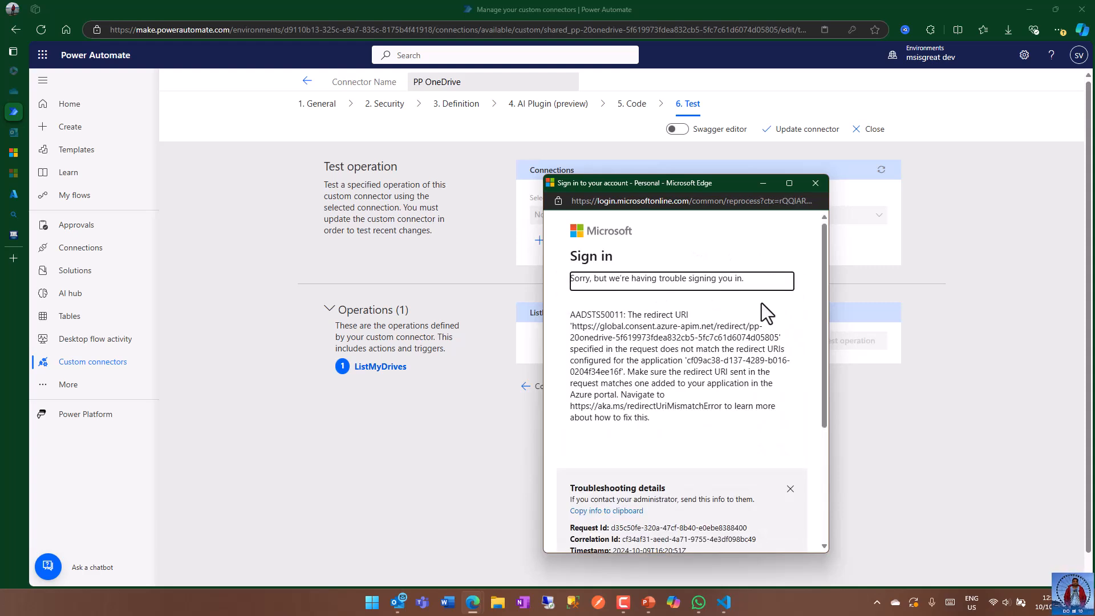
pyautogui.scroll(-2, 762, 303)
pyautogui.scroll(1, 762, 303)
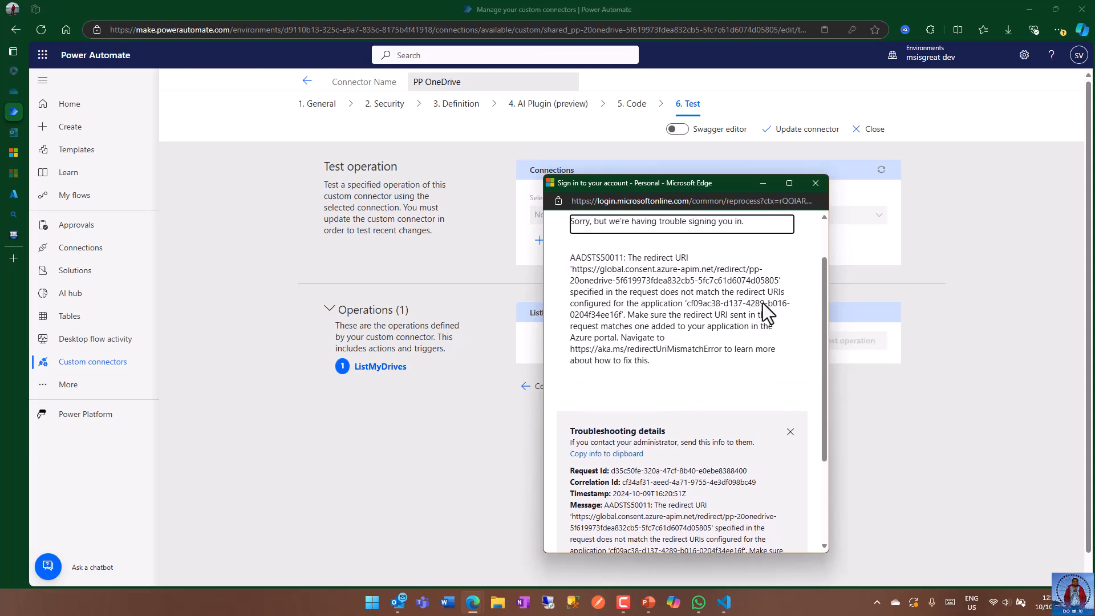
pyautogui.scroll(1, 733, 343)
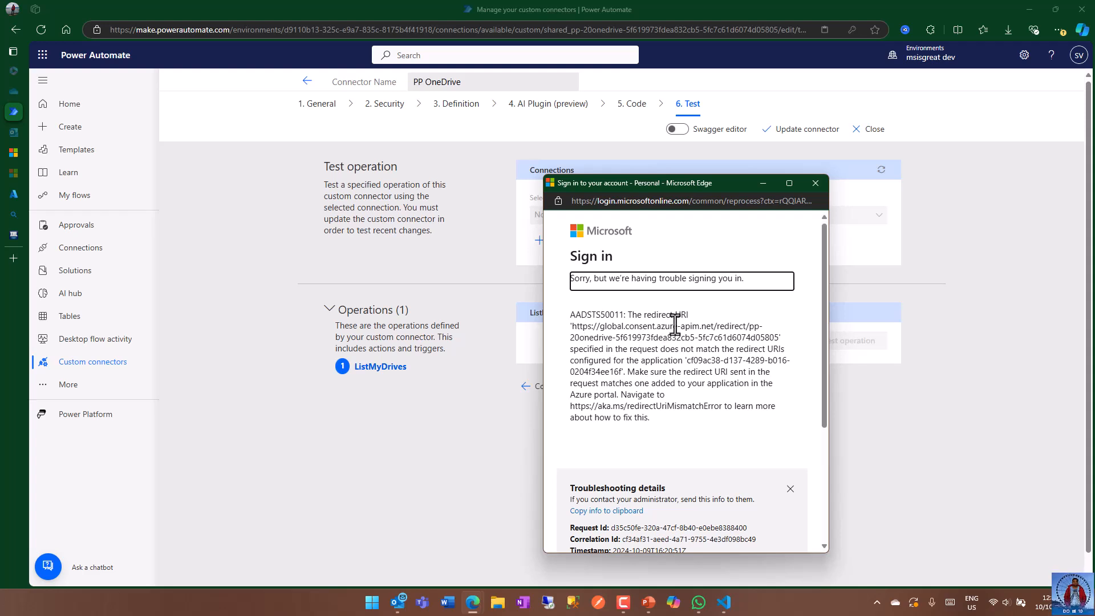
pyautogui.click(816, 182)
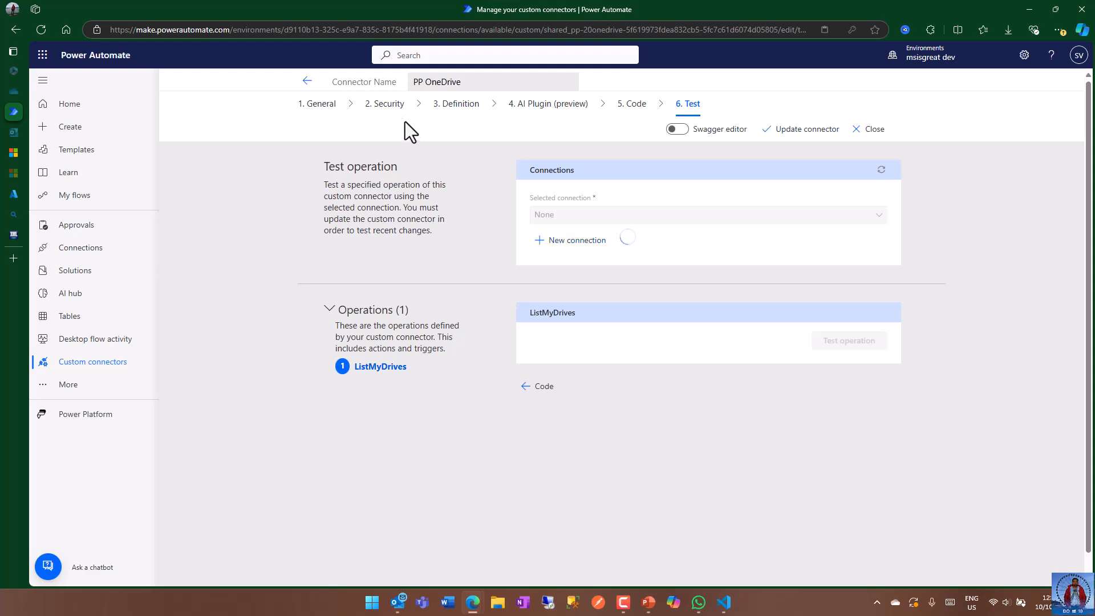
# Step: Copy the redirect URL from the connector's Security settings and save it as an additional web redirect URI for PPApp connector in Azure
pyautogui.click(378, 111)
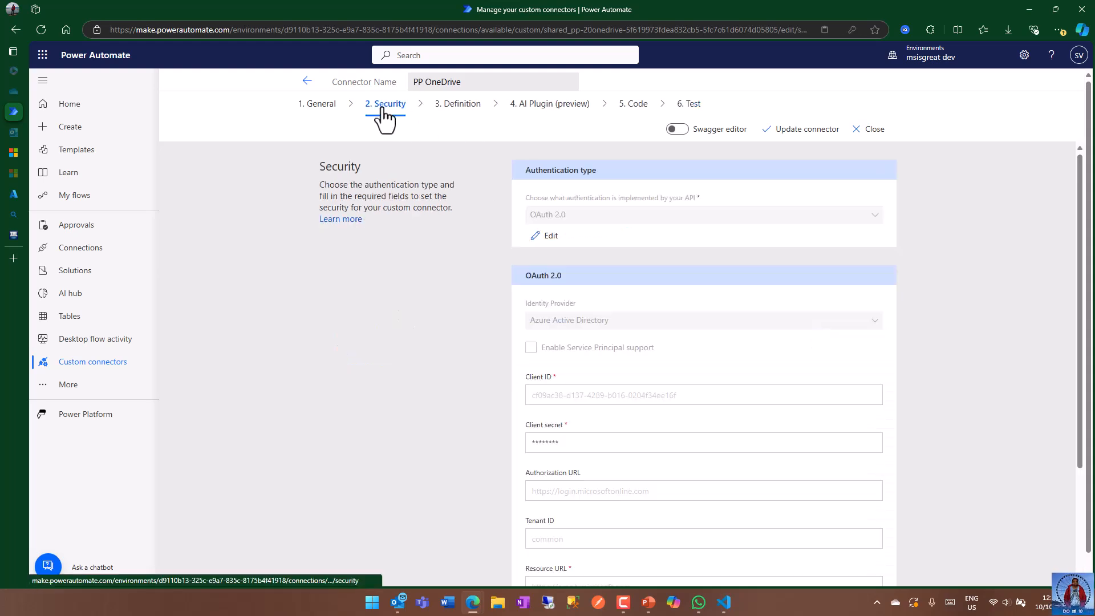
pyautogui.scroll(-3, 977, 328)
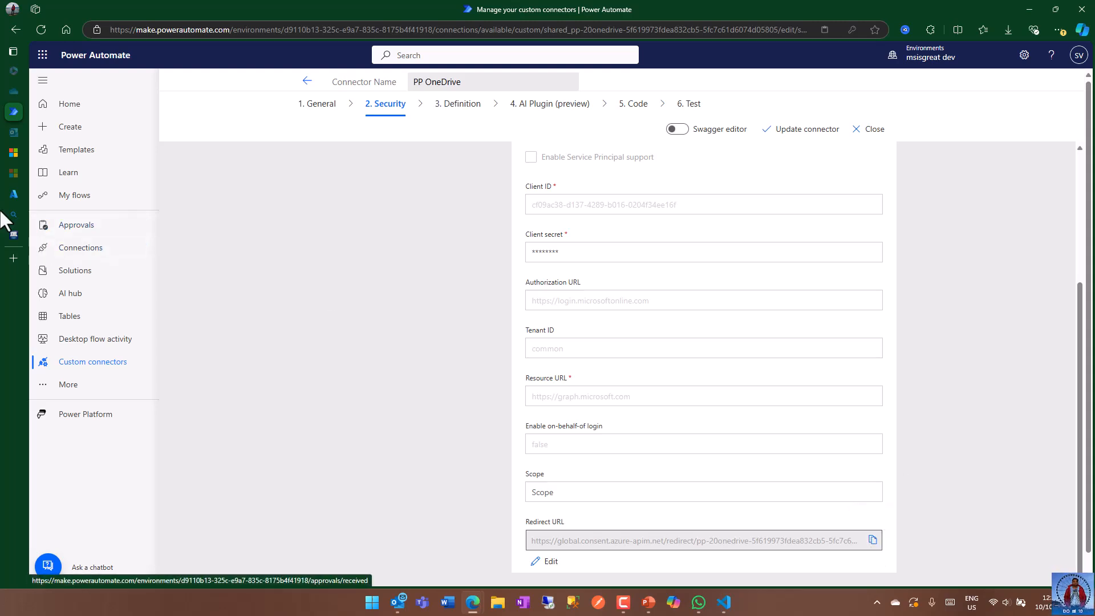
pyautogui.click(12, 196)
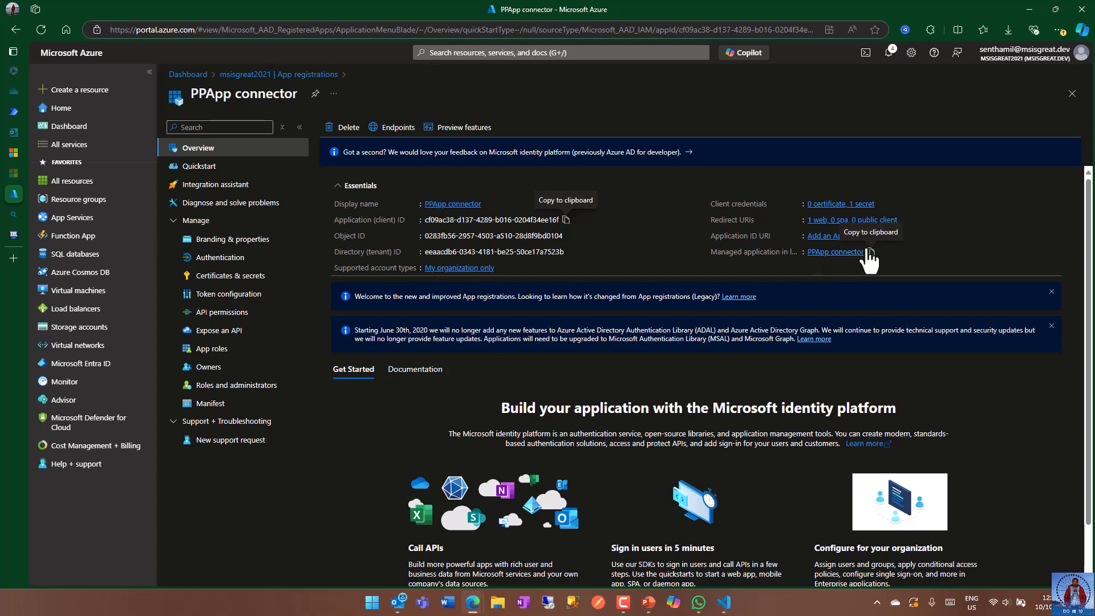
pyautogui.click(828, 221)
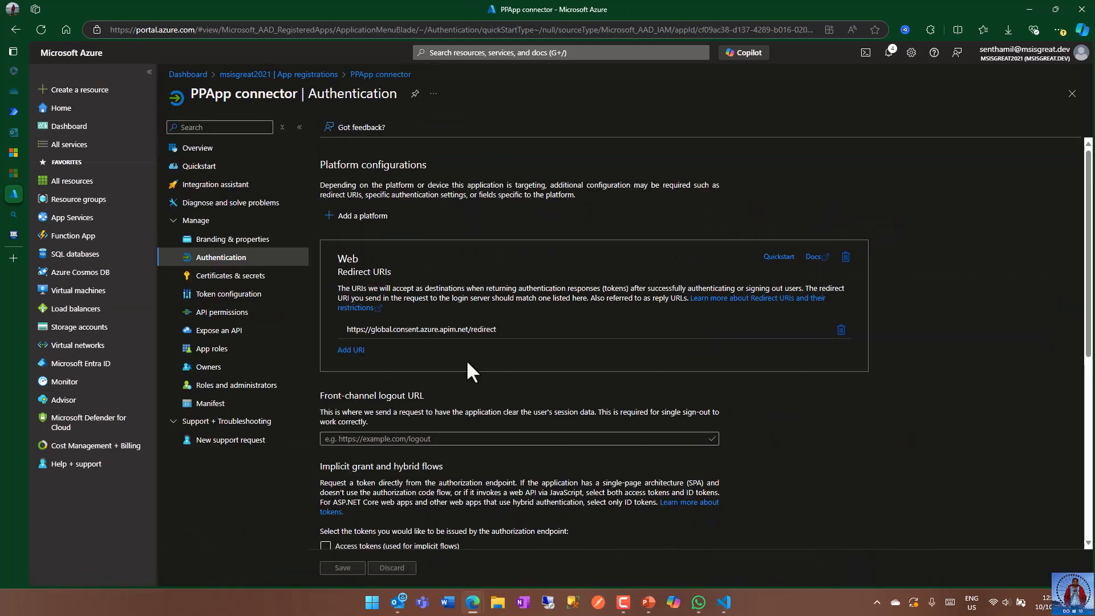
pyautogui.click(348, 353)
pyautogui.click(388, 346)
pyautogui.write('https://global.consent.azure-apim.net/redirect/pp-20onedrive-5f619973fdea832cb5-5fc7c61d6074d05805')
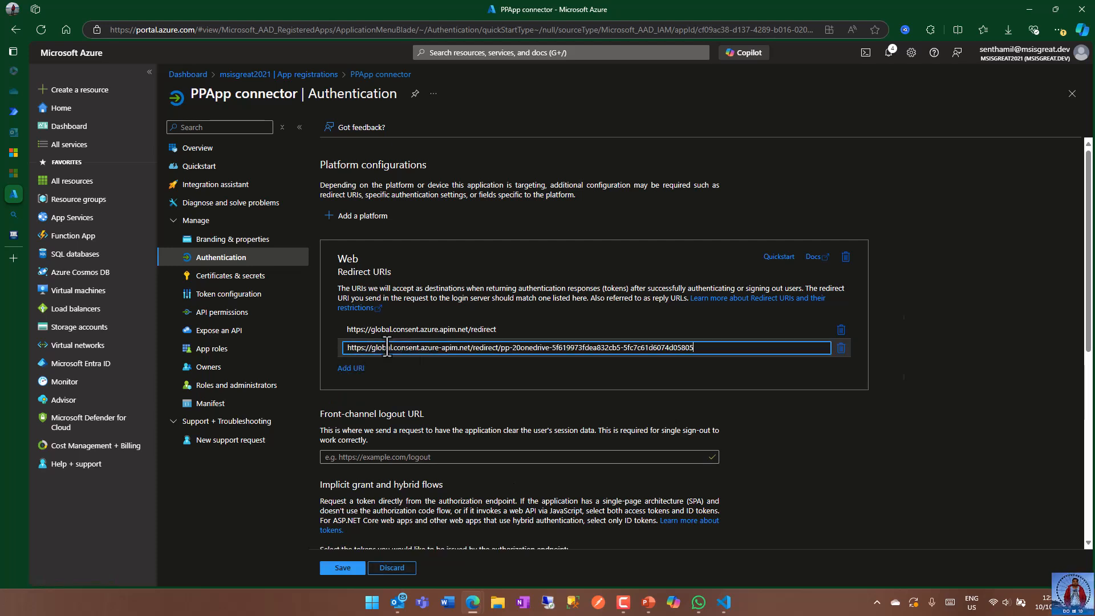
pyautogui.click(803, 453)
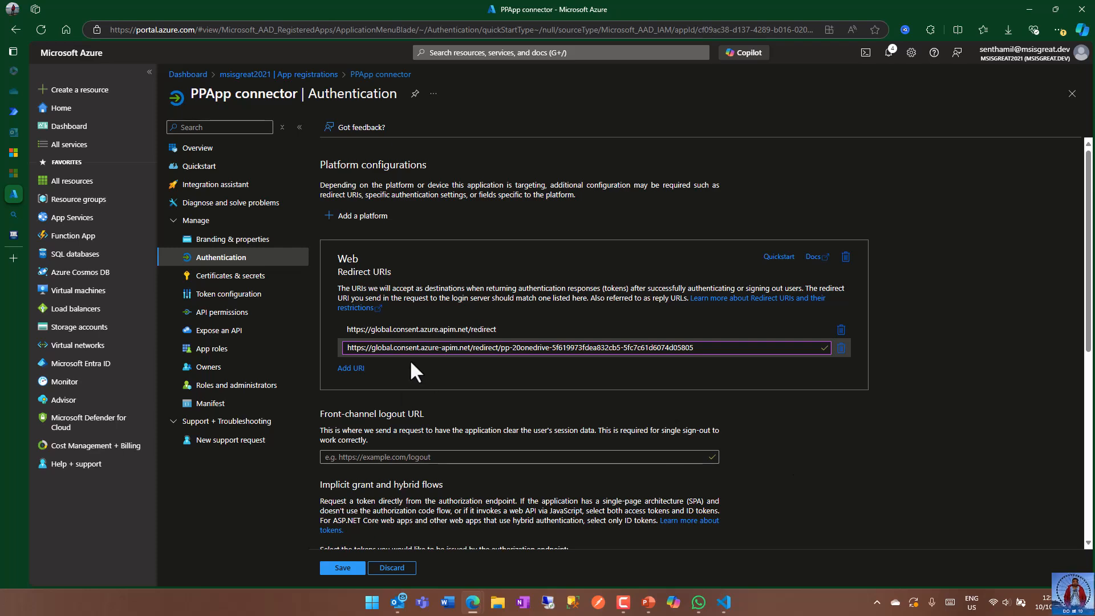
pyautogui.click(342, 567)
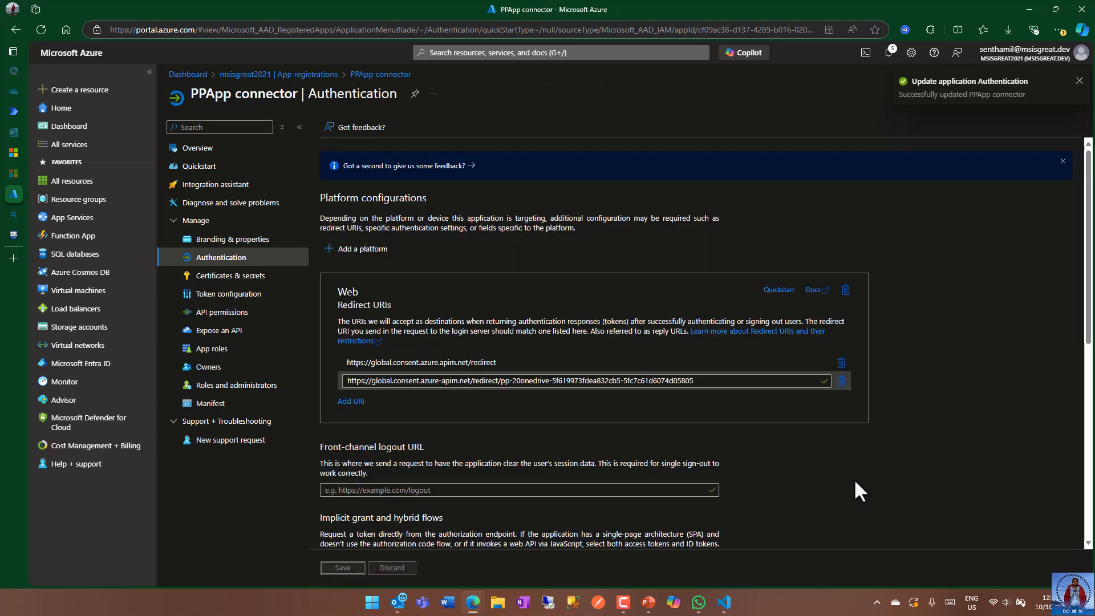
# Step: Return to Power Automate, check the ListMyDrives definition, and update the PP OneDrive connector
pyautogui.click(205, 151)
pyautogui.moveTo(5, 239)
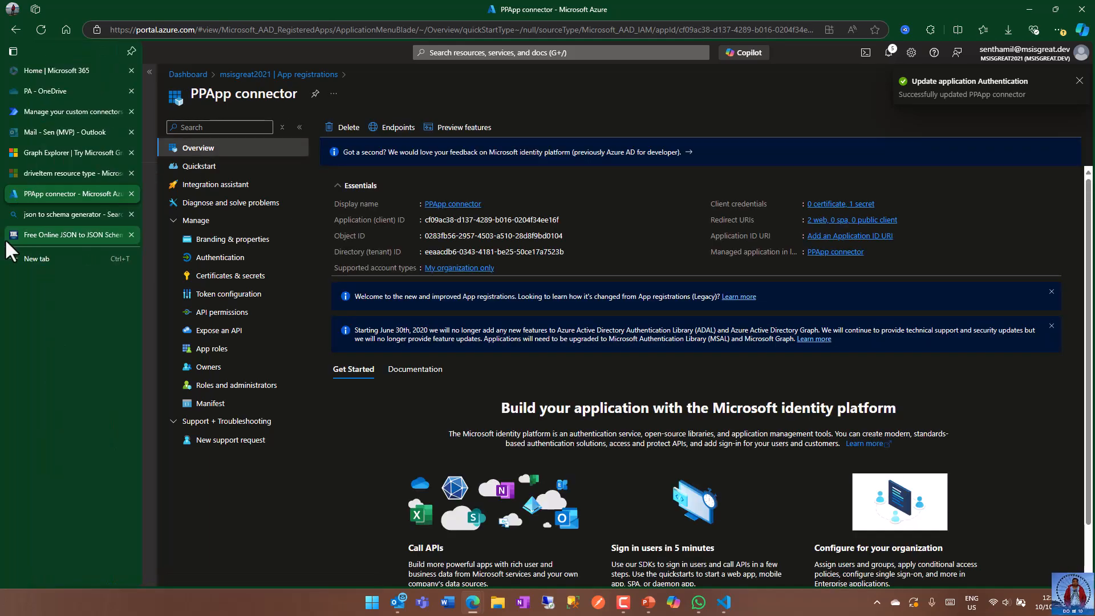
pyautogui.click(53, 114)
pyautogui.scroll(-1, 973, 551)
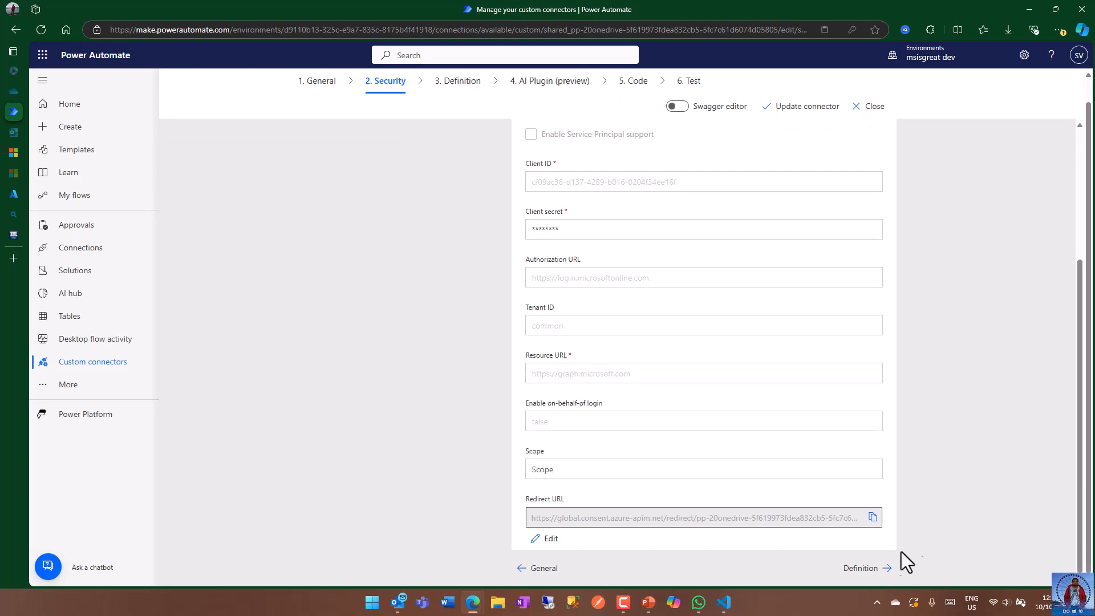
pyautogui.click(863, 573)
pyautogui.scroll(-8, 968, 480)
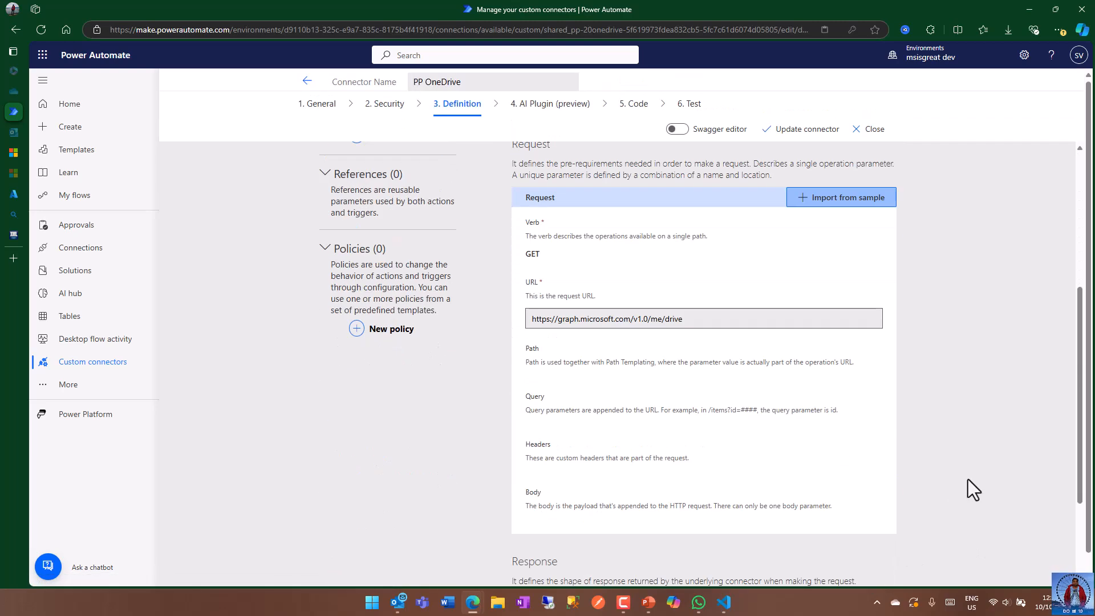
pyautogui.scroll(5, 954, 491)
pyautogui.scroll(3, 954, 490)
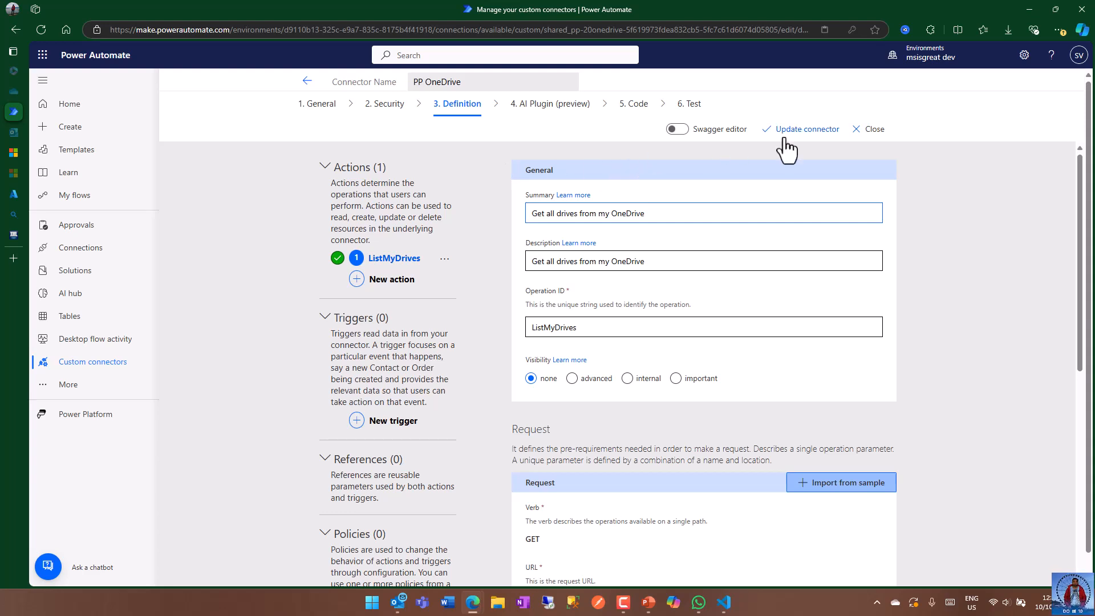
pyautogui.click(806, 130)
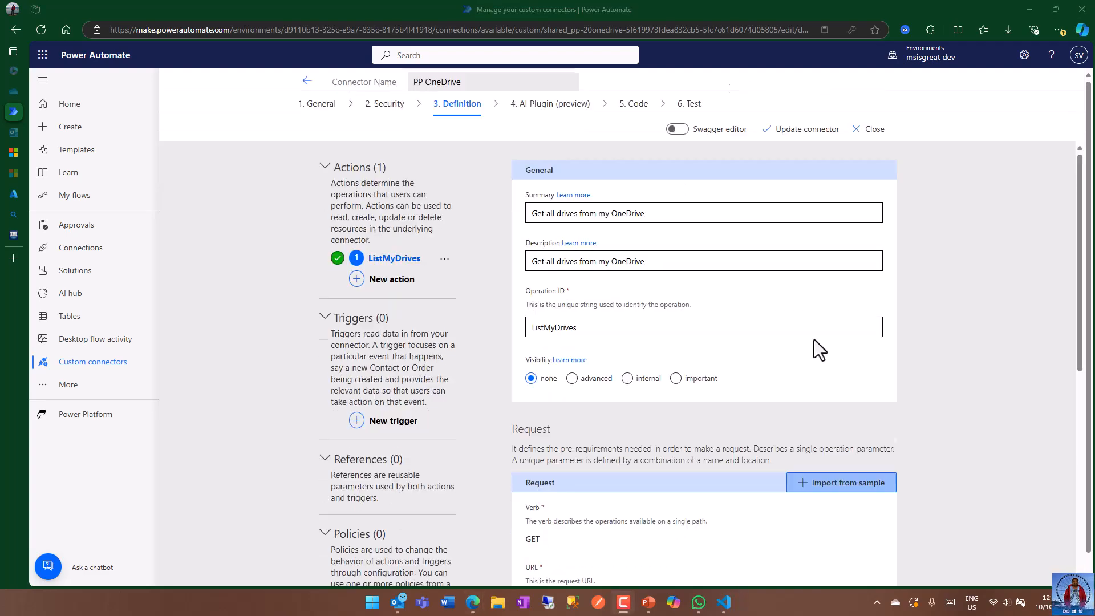
# Step: Create a new connection for testing the connector, run the ListMyDrives operation, and review its response body and schema validation
pyautogui.click(689, 105)
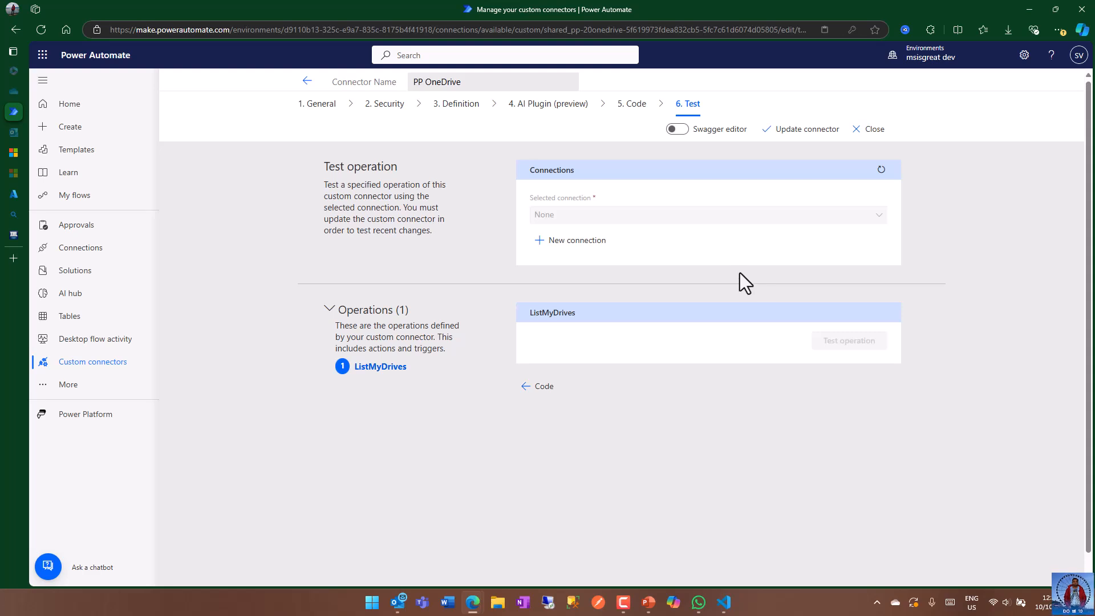
pyautogui.click(589, 244)
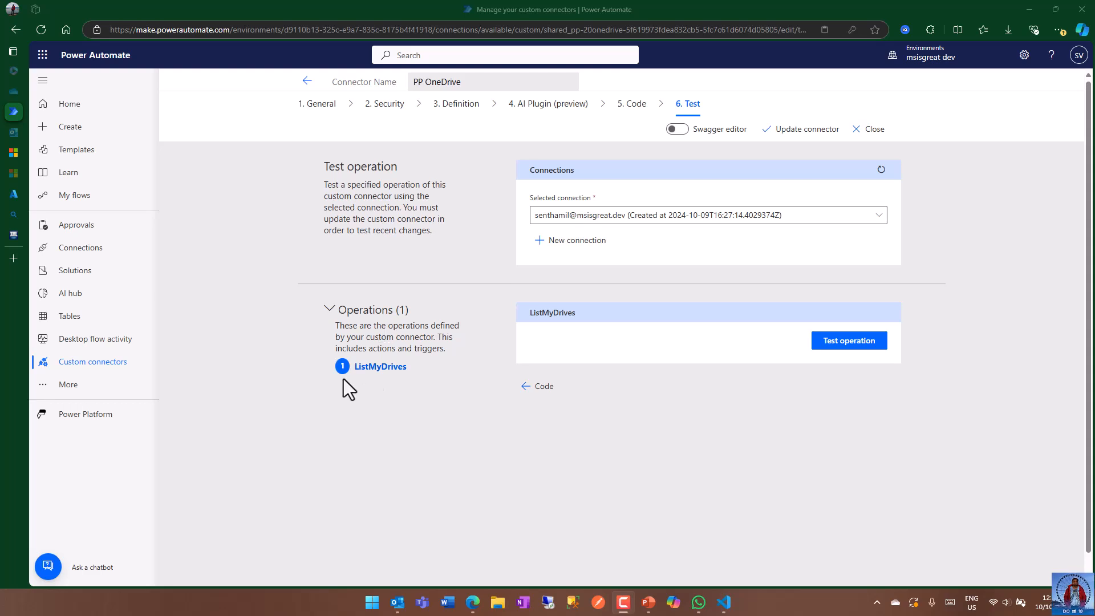
pyautogui.click(841, 342)
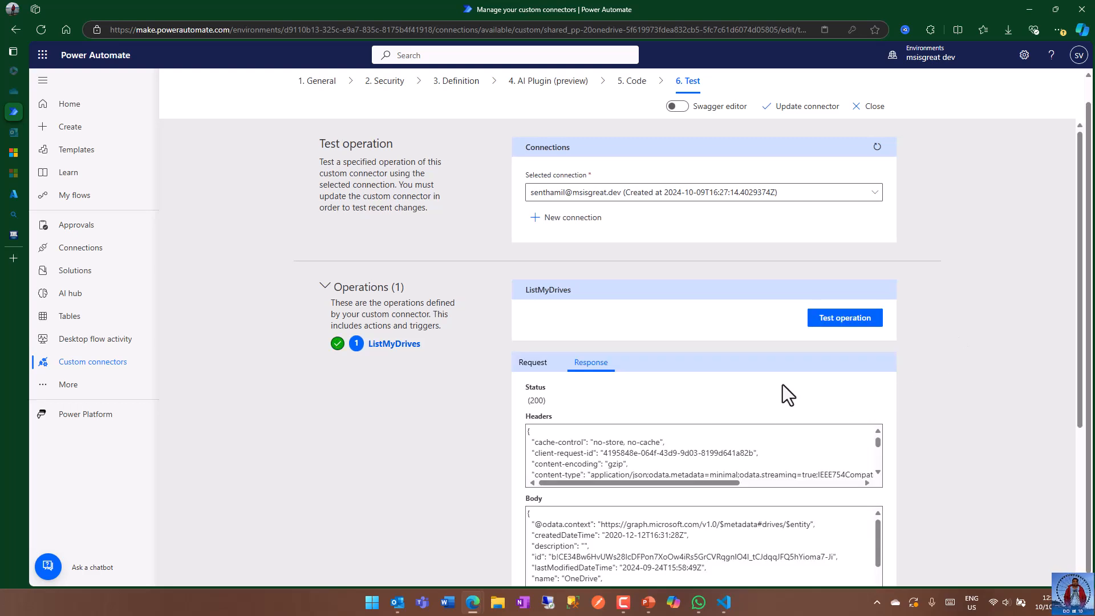
pyautogui.scroll(-4, 782, 385)
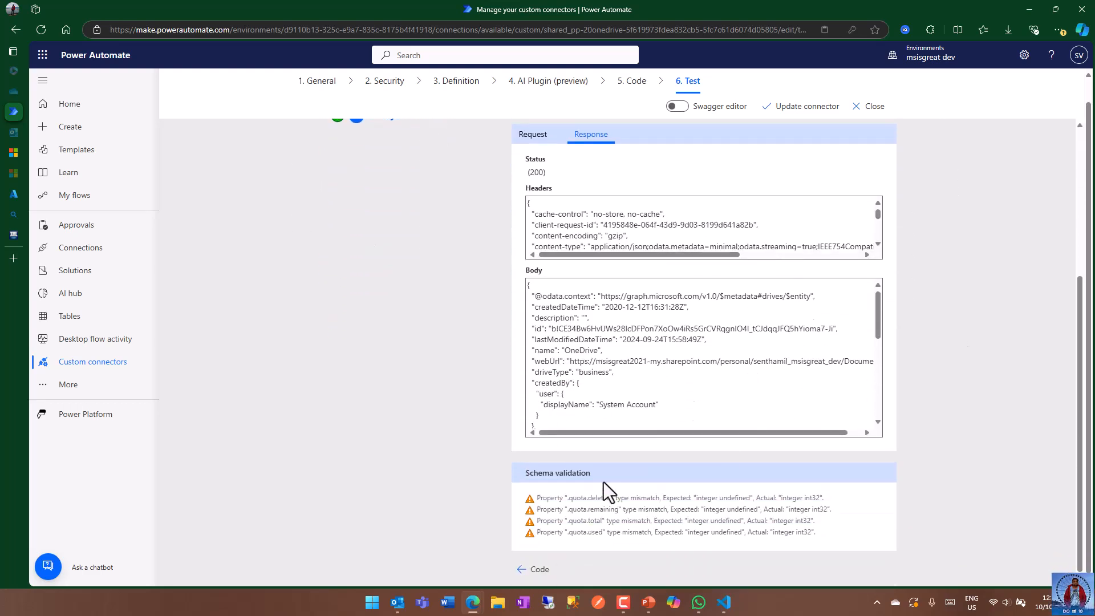
pyautogui.moveTo(879, 300); pyautogui.dragTo(983, 387)
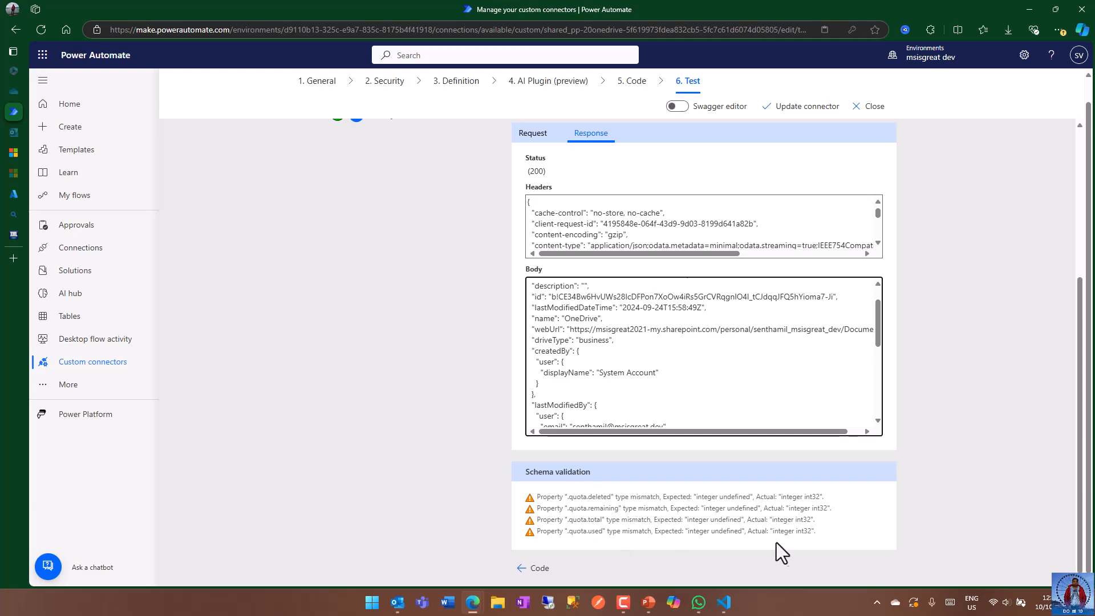
pyautogui.scroll(4, 935, 431)
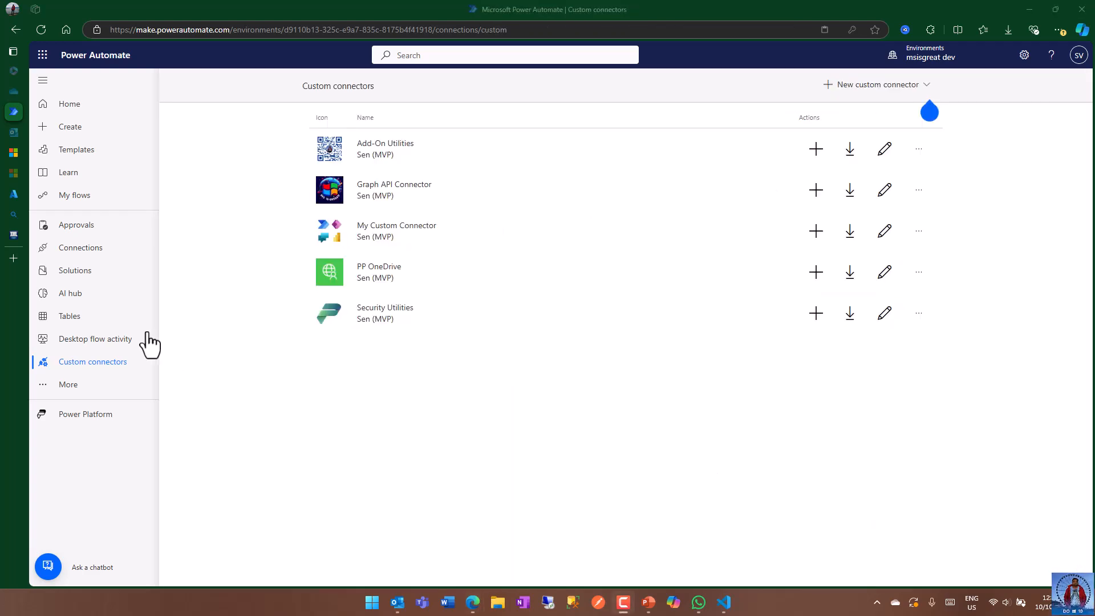
# Step: Create an instant cloud flow named OneDrive that uses the Manually trigger a flow trigger
pyautogui.click(107, 196)
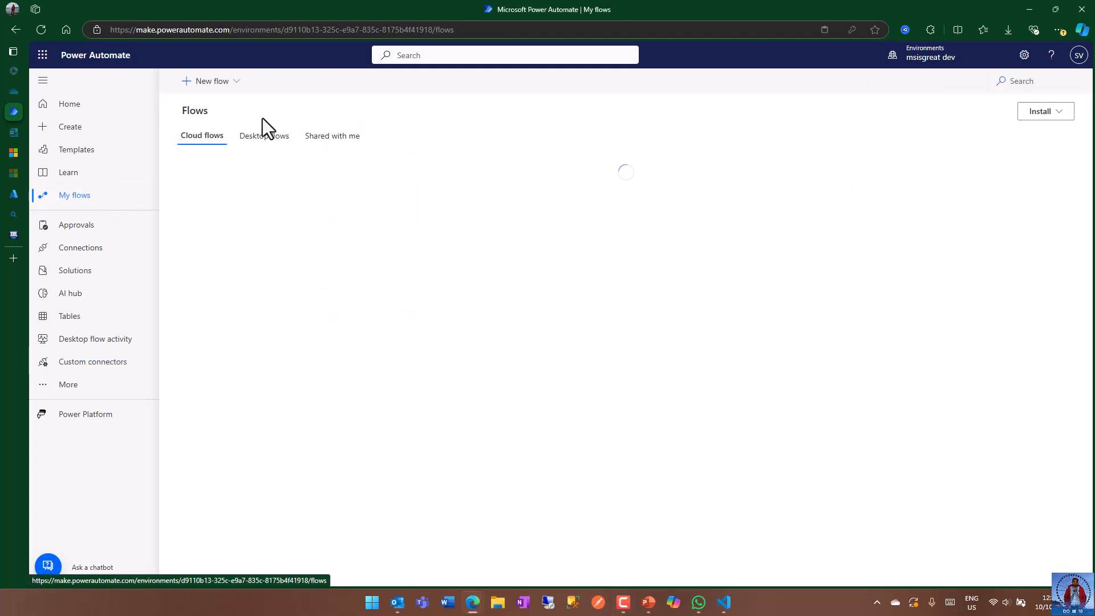
pyautogui.click(229, 86)
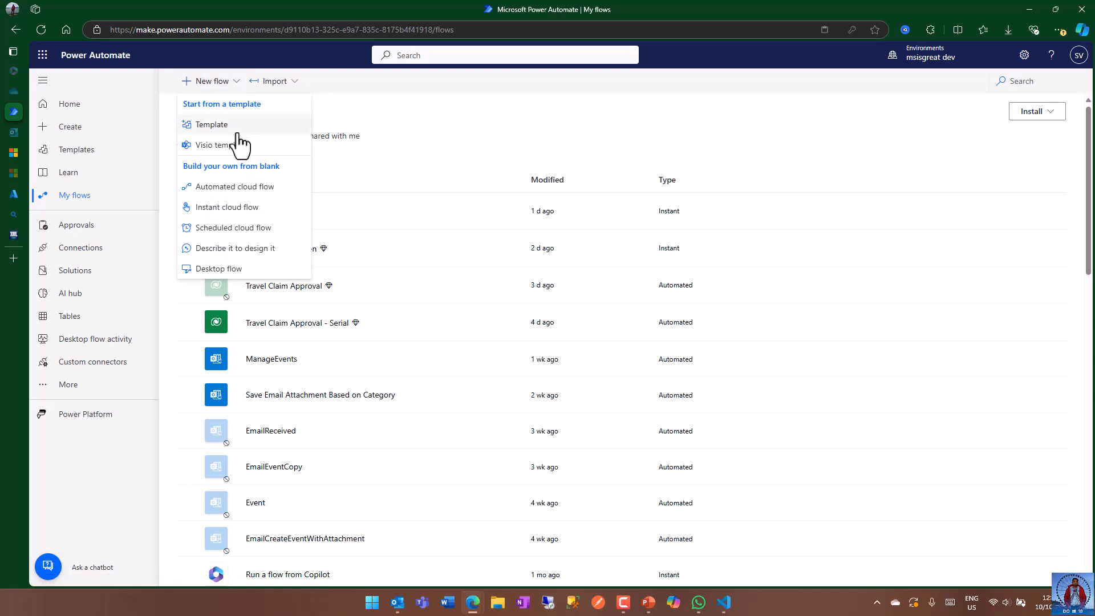
pyautogui.click(242, 215)
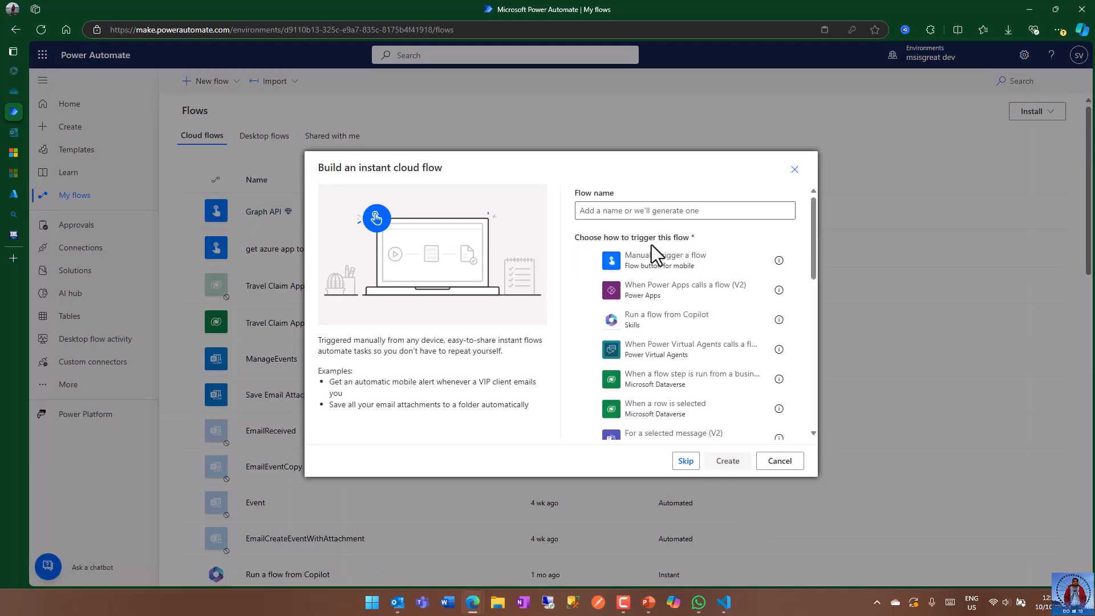
pyautogui.click(643, 261)
pyautogui.click(626, 211)
pyautogui.write('OneDri')
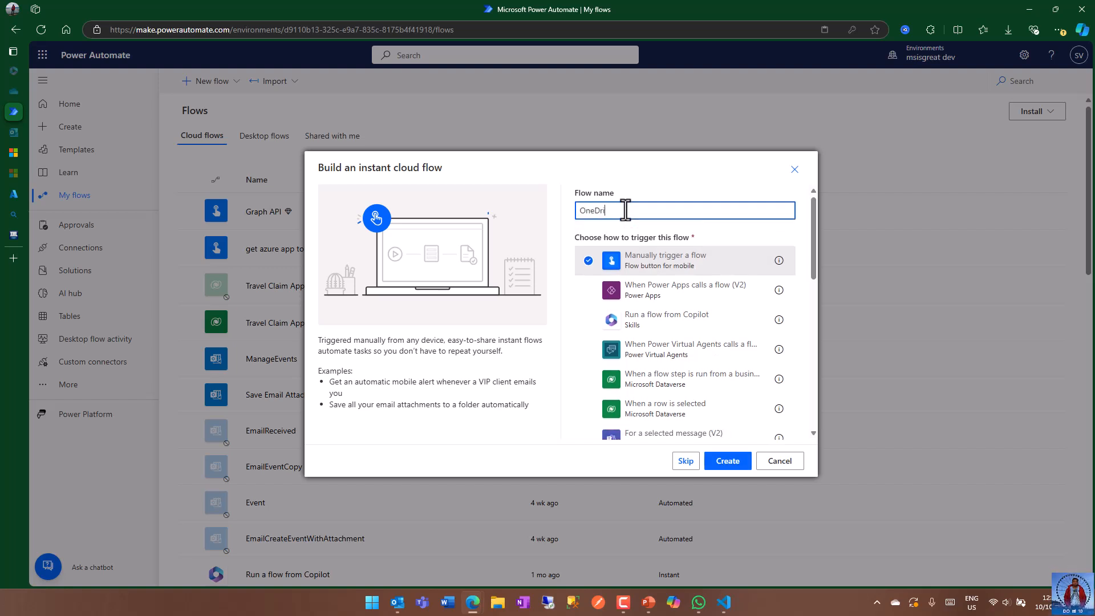
pyautogui.write('ve')
pyautogui.click(728, 461)
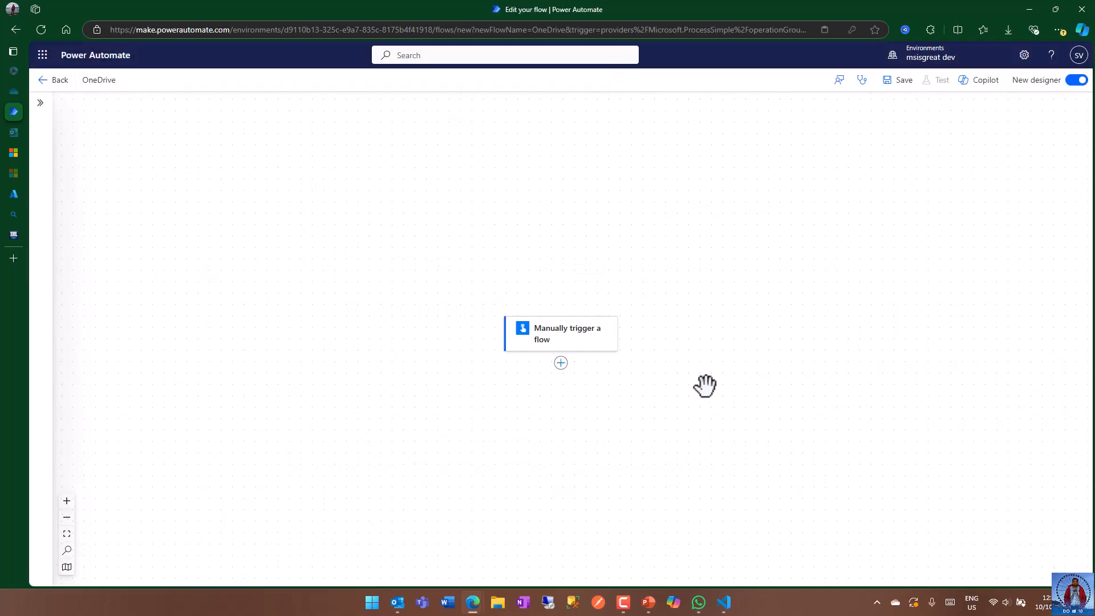
# Step: Add the custom PP OneDrive connector's Get all drives from my OneDrive action after the manual trigger
pyautogui.click(561, 364)
pyautogui.click(616, 366)
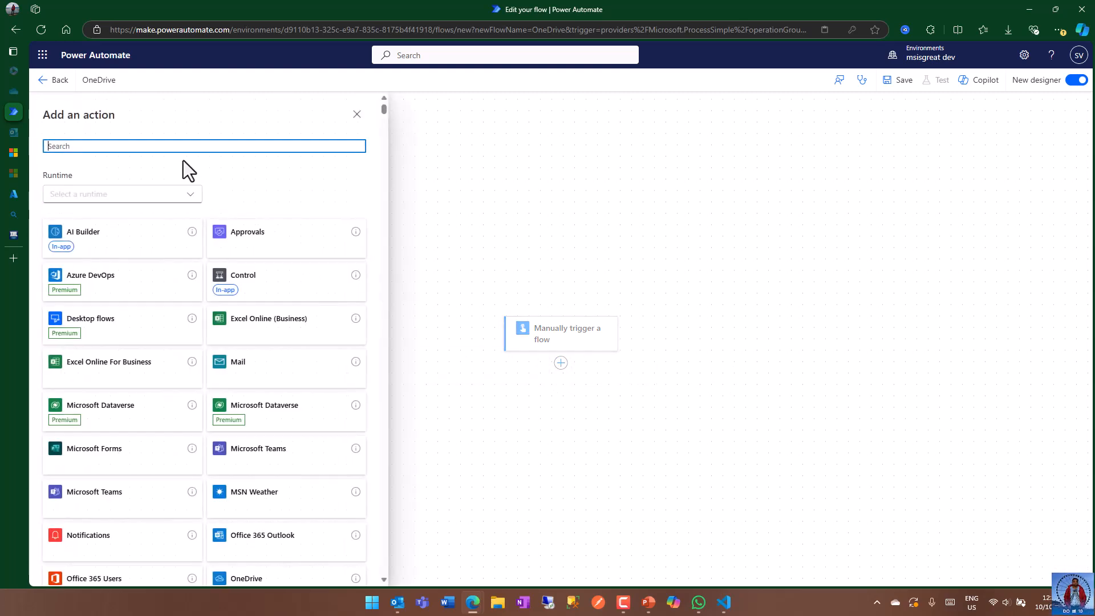
pyautogui.click(152, 194)
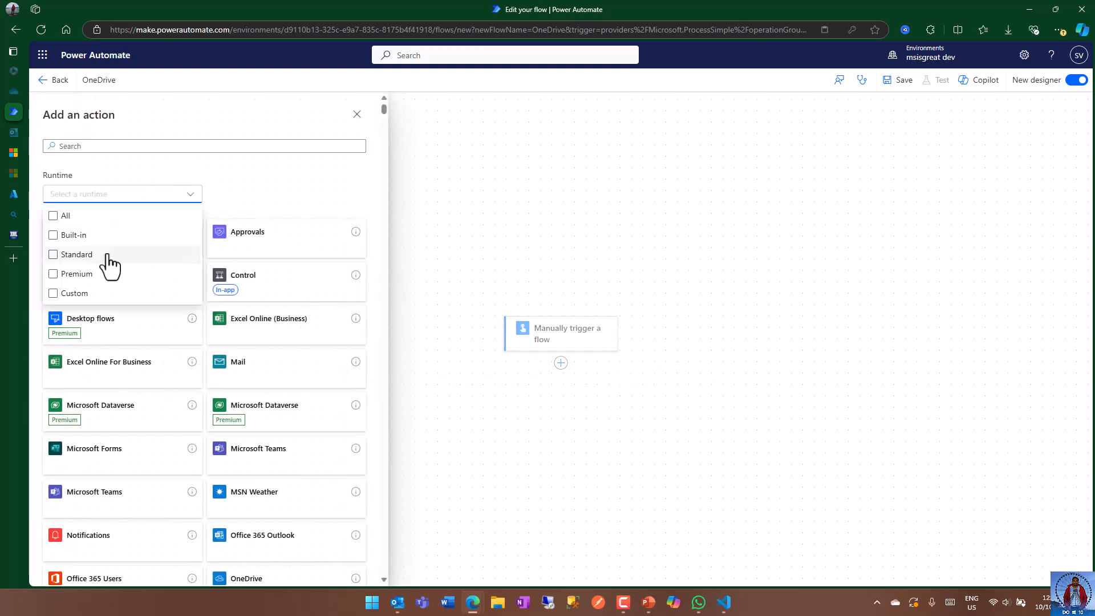
pyautogui.click(74, 293)
pyautogui.click(265, 190)
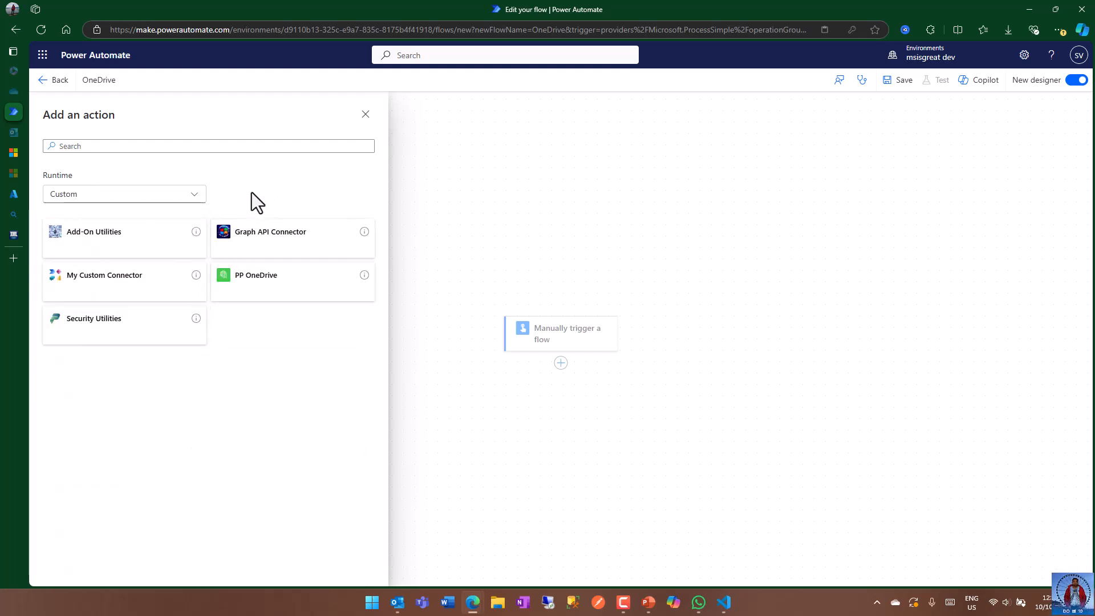
pyautogui.click(278, 294)
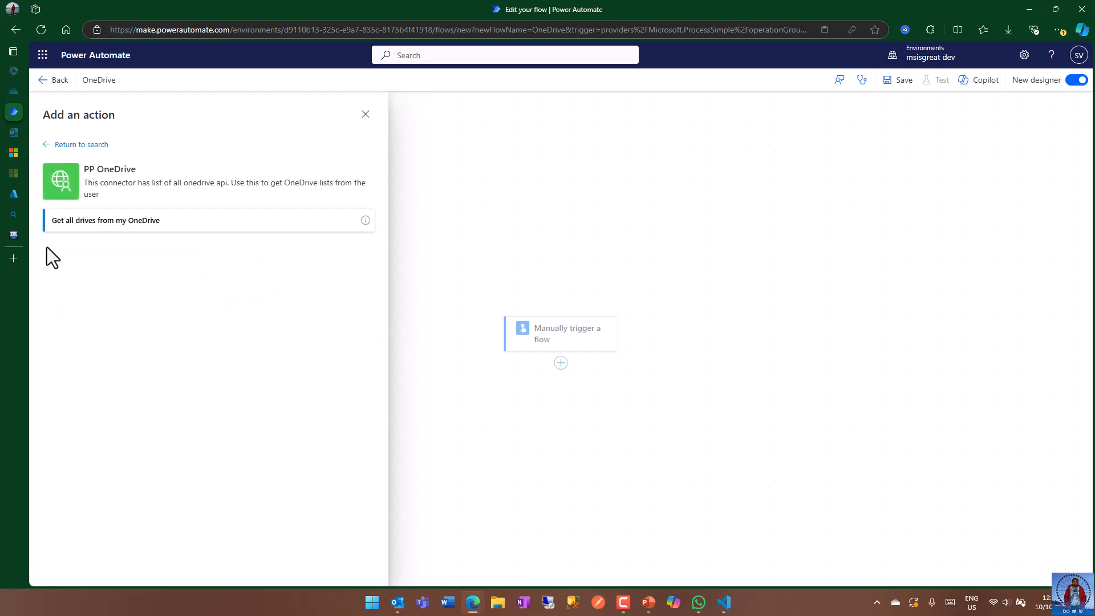
pyautogui.click(121, 224)
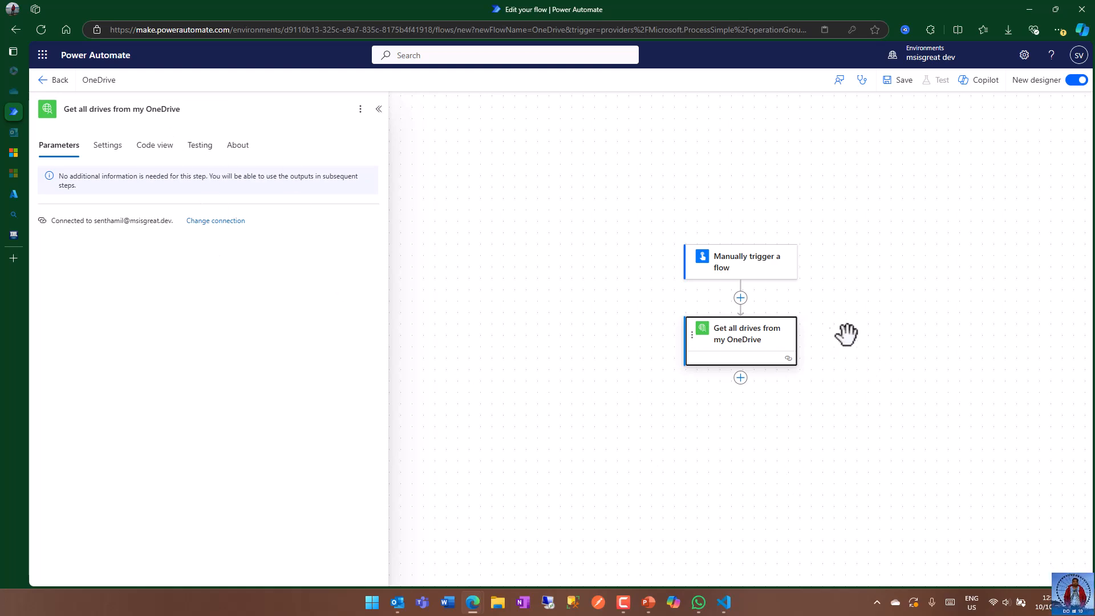
# Step: Add a Compose action after Get all drives from my OneDrive, with that action's body/id output as its input
pyautogui.click(675, 367)
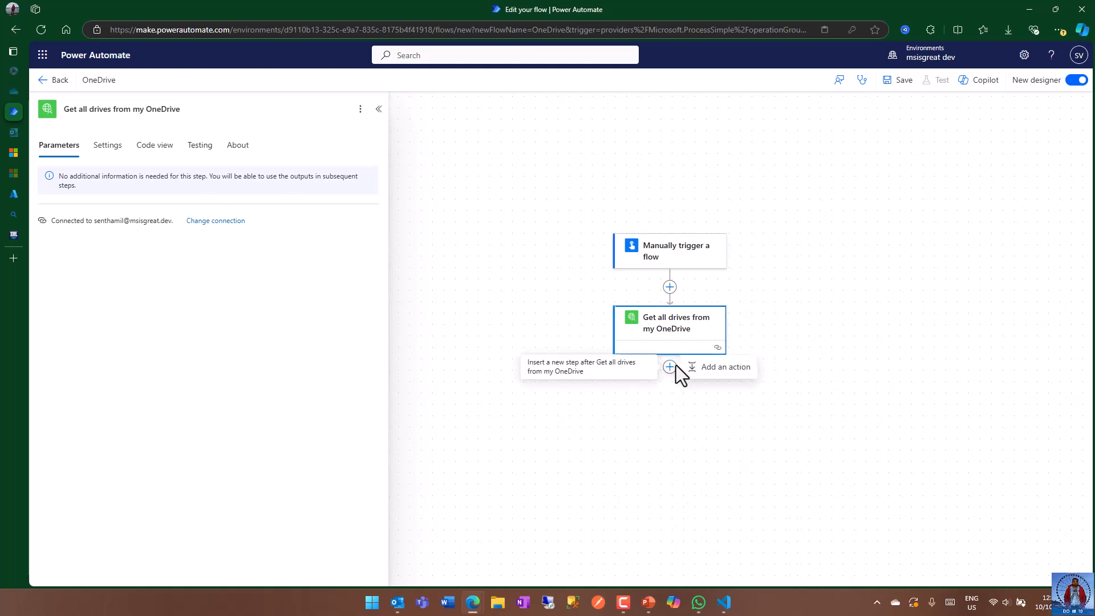
pyautogui.click(703, 369)
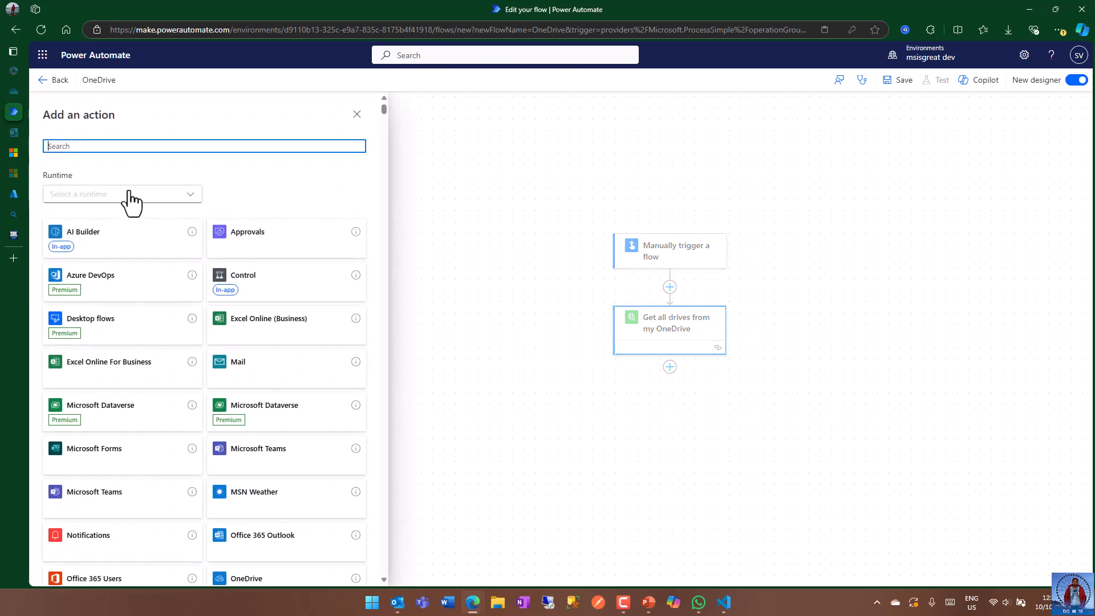
pyautogui.write('compose')
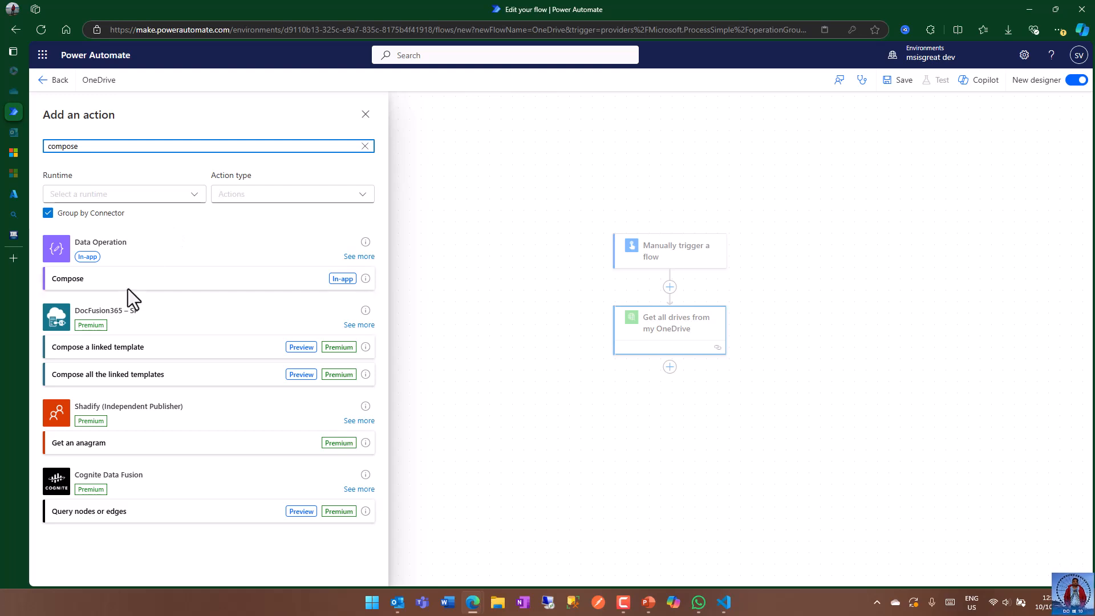
pyautogui.click(123, 284)
pyautogui.click(162, 190)
pyautogui.click(379, 182)
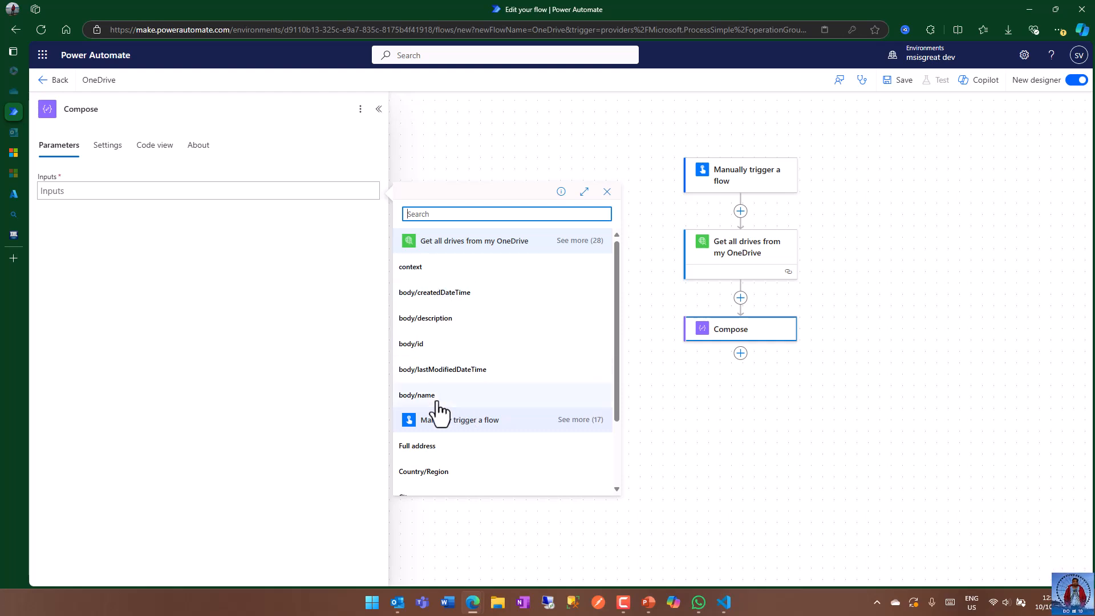
pyautogui.scroll(-3, 477, 371)
pyautogui.scroll(3, 454, 301)
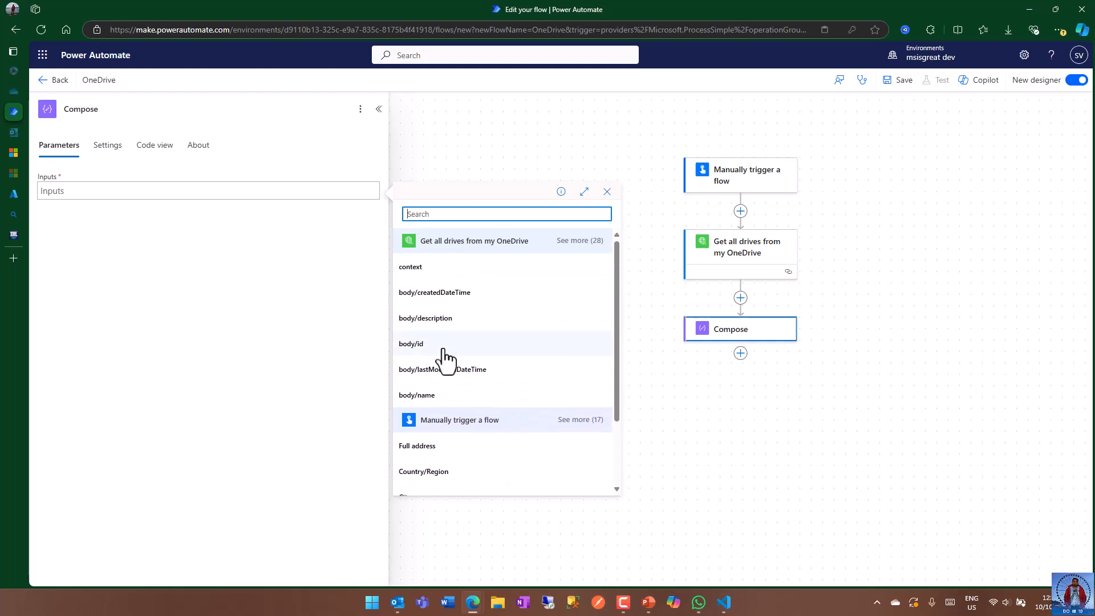
pyautogui.click(468, 345)
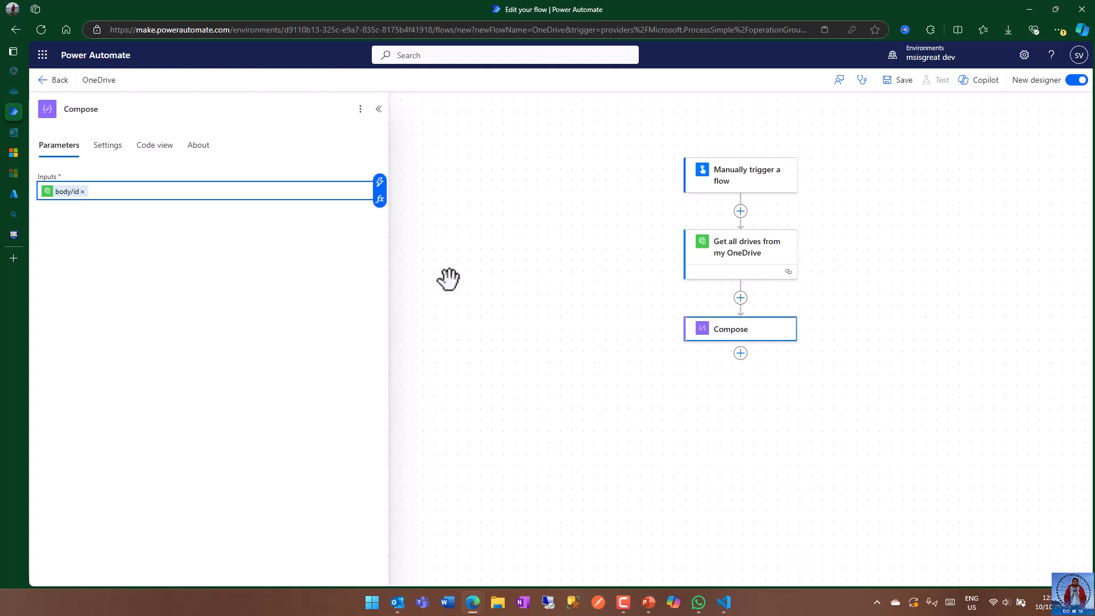
pyautogui.click(495, 299)
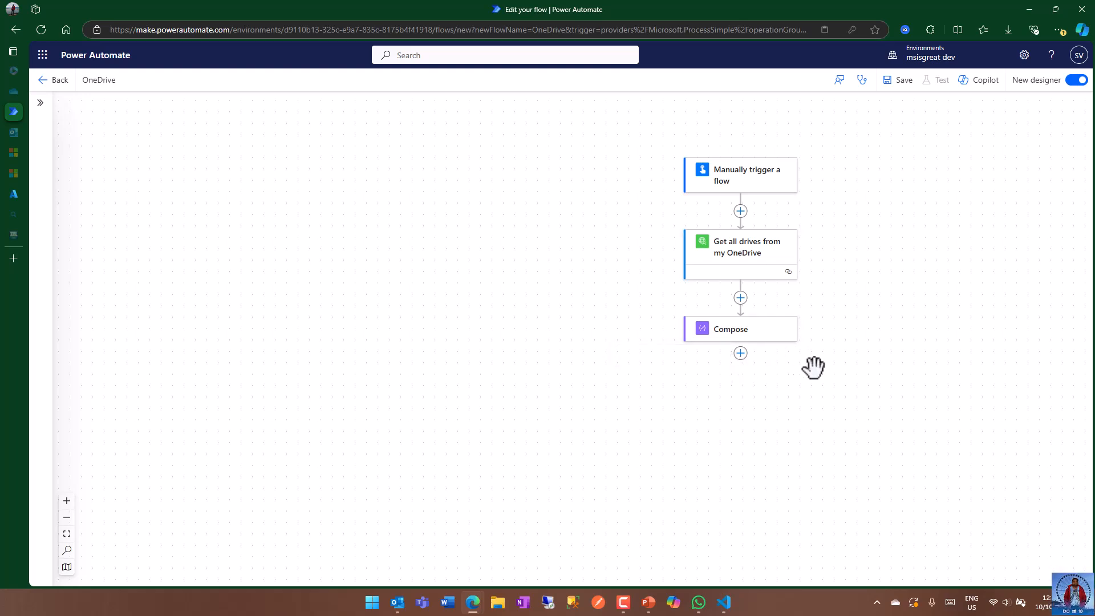
# Step: Save the OneDrive flow and run a manual test using the PP OneDrive connection
pyautogui.click(899, 80)
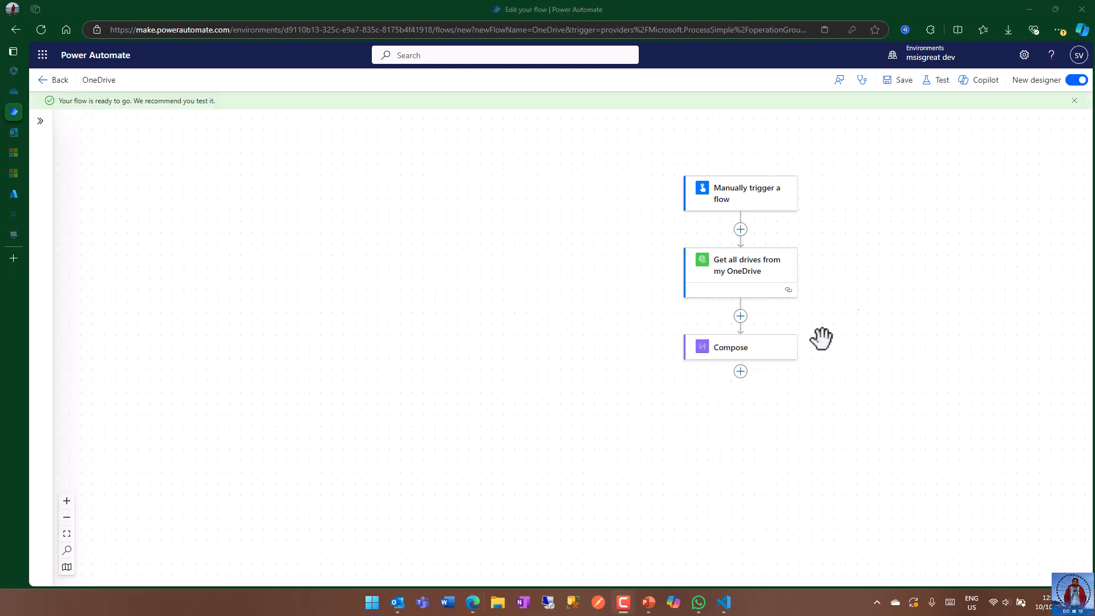
pyautogui.click(939, 84)
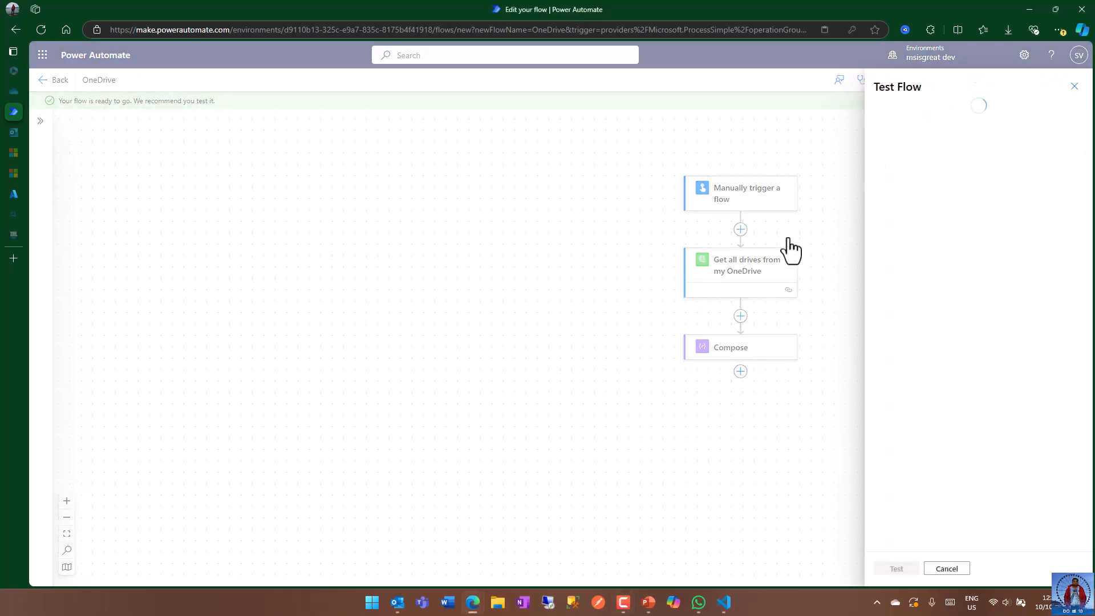
pyautogui.click(898, 111)
pyautogui.click(897, 569)
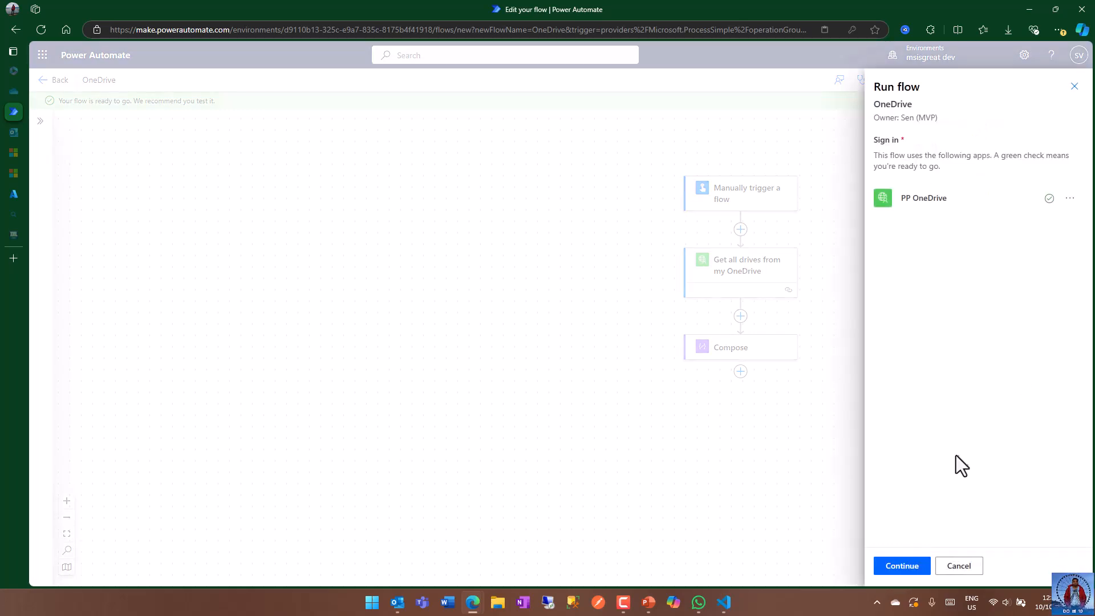
pyautogui.click(903, 569)
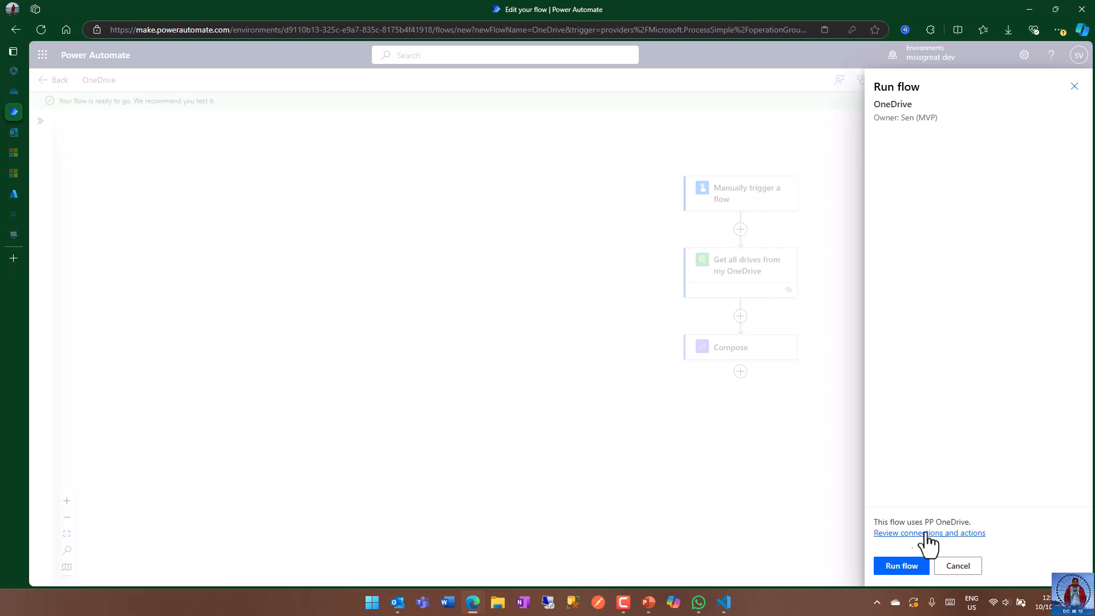
pyautogui.click(910, 559)
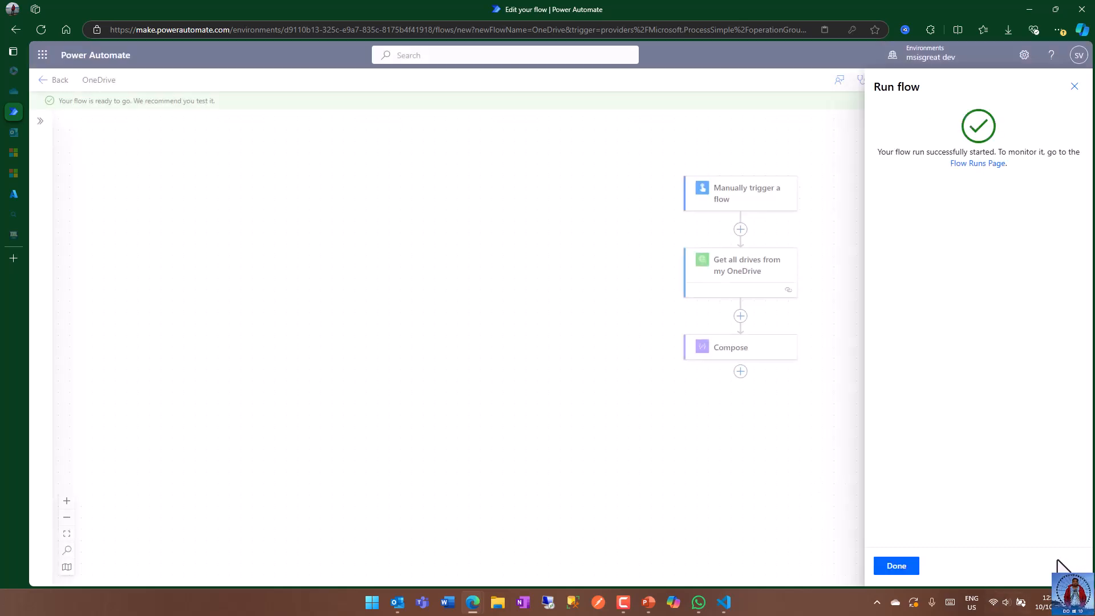
pyautogui.click(896, 567)
pyautogui.moveTo(995, 303); pyautogui.dragTo(775, 291)
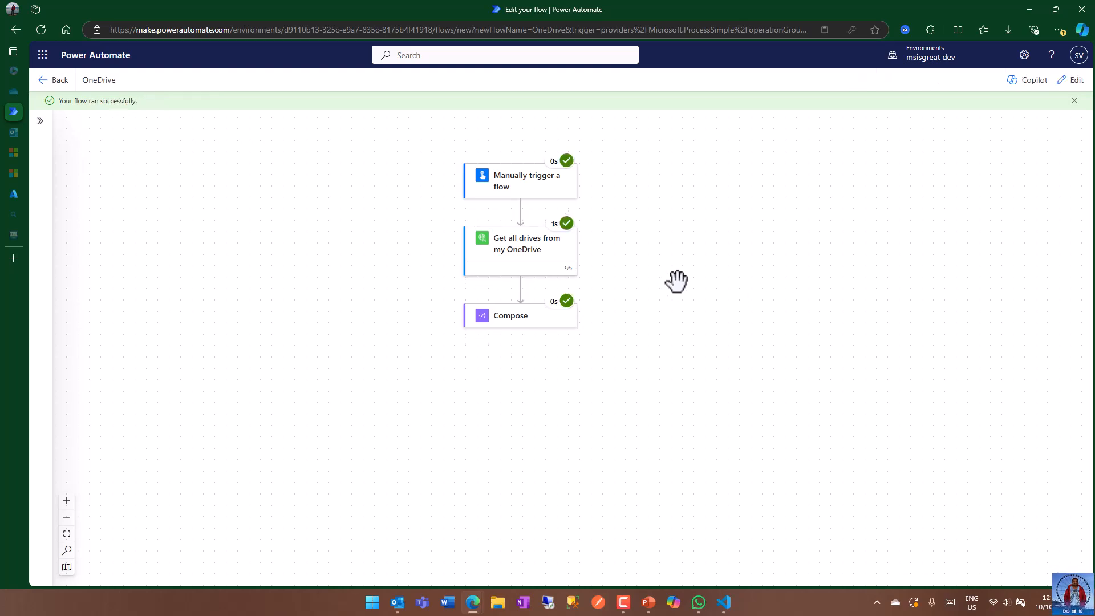
# Step: Review the run's response body for Get all drives from my OneDrive and the inputs, outputs and properties of Compose
pyautogui.click(531, 261)
pyautogui.scroll(-5, 276, 325)
pyautogui.scroll(2, 227, 279)
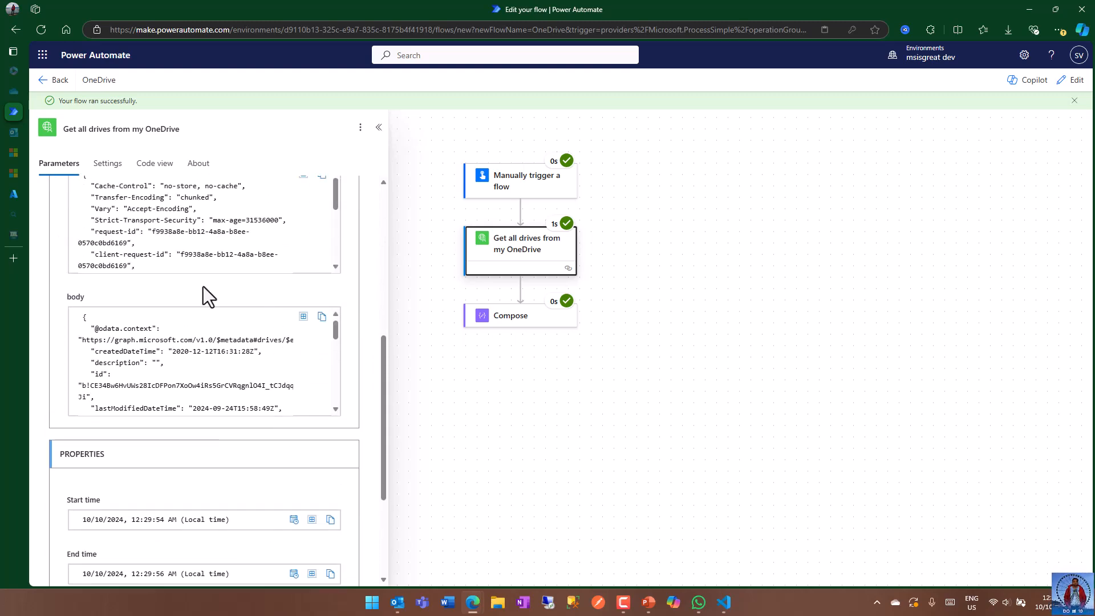
pyautogui.click(545, 351)
pyautogui.click(521, 323)
pyautogui.scroll(-3, 310, 355)
pyautogui.scroll(3, 289, 352)
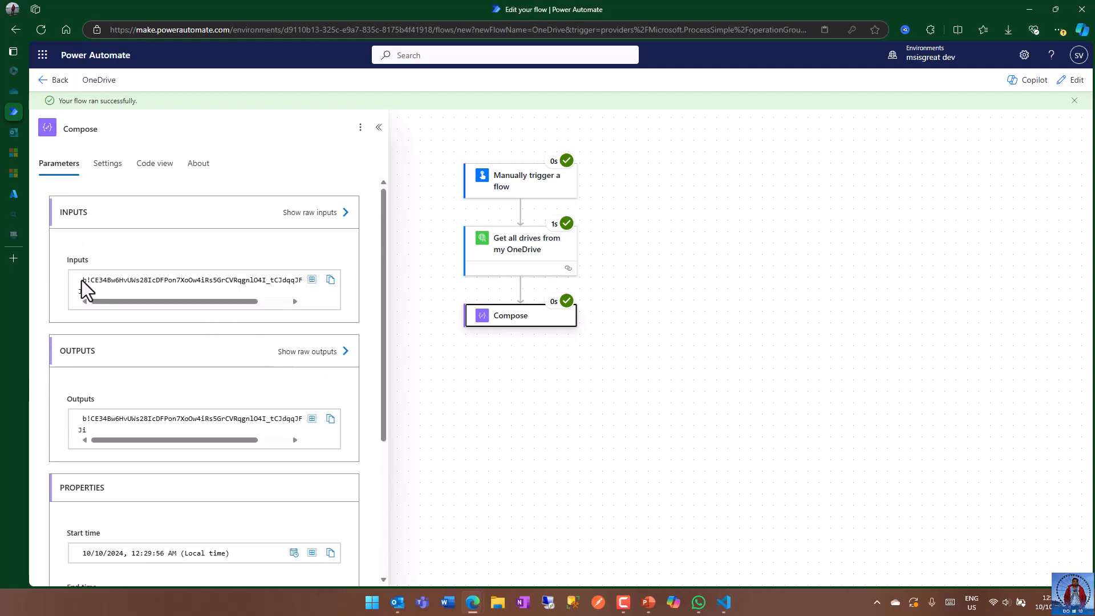
pyautogui.scroll(-4, 262, 334)
pyautogui.scroll(2, 276, 311)
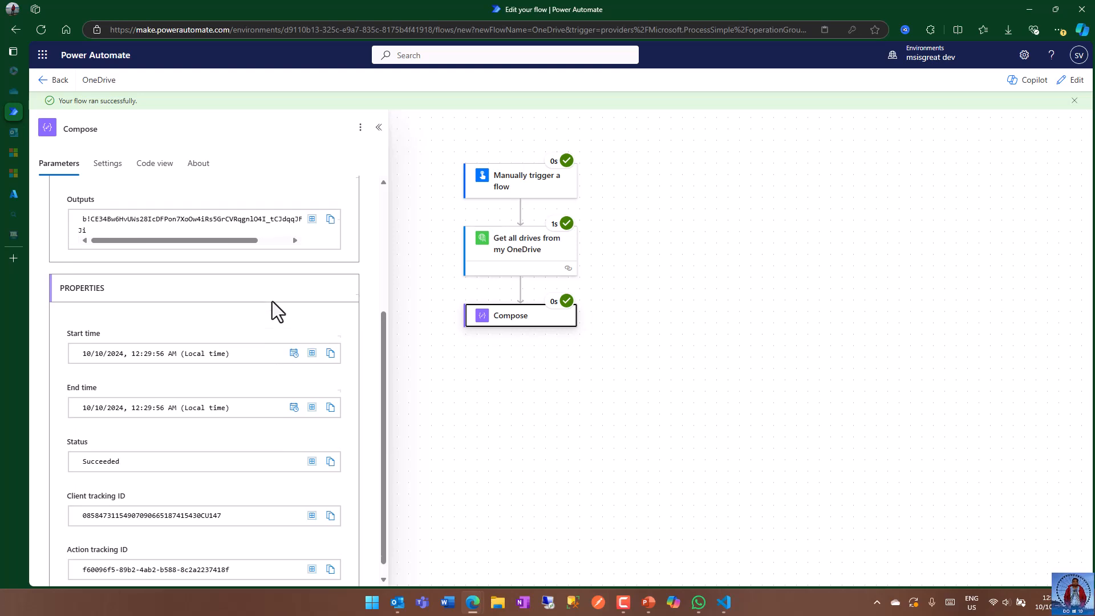
pyautogui.click(676, 311)
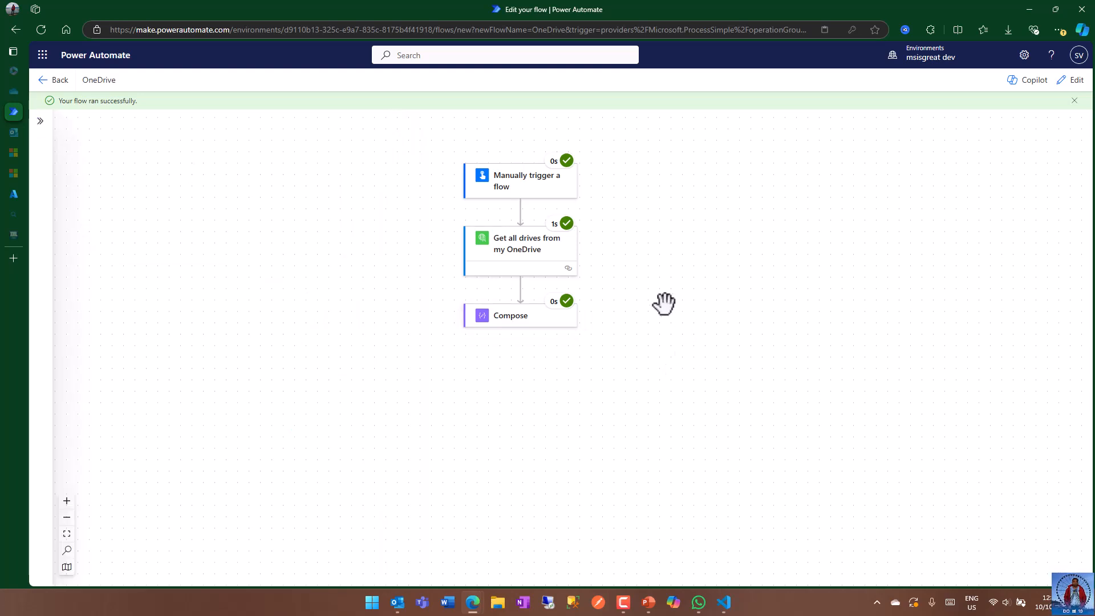